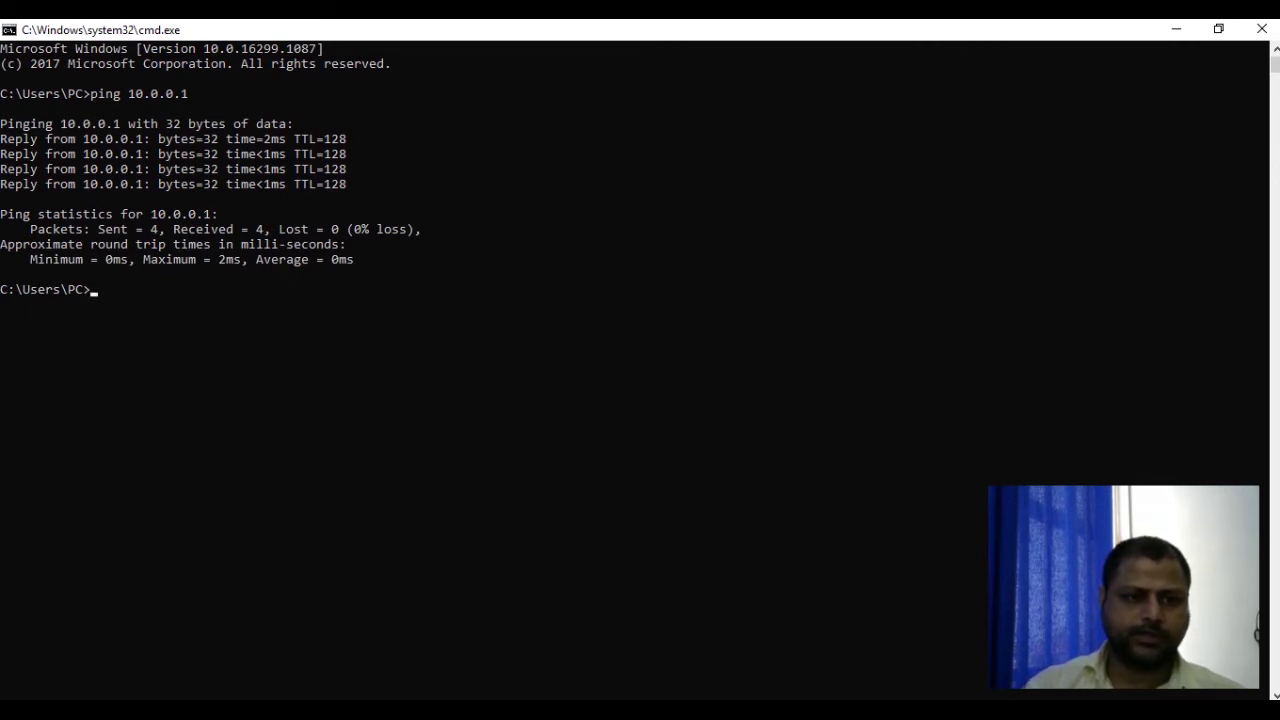
# Step: Ping 10.0.0.2 successfully, then launch a Remote Desktop connection to it with mstsc /v:10.0.0.2
pyautogui.press('Up')
pyautogui.write('2')
pyautogui.press('Return')
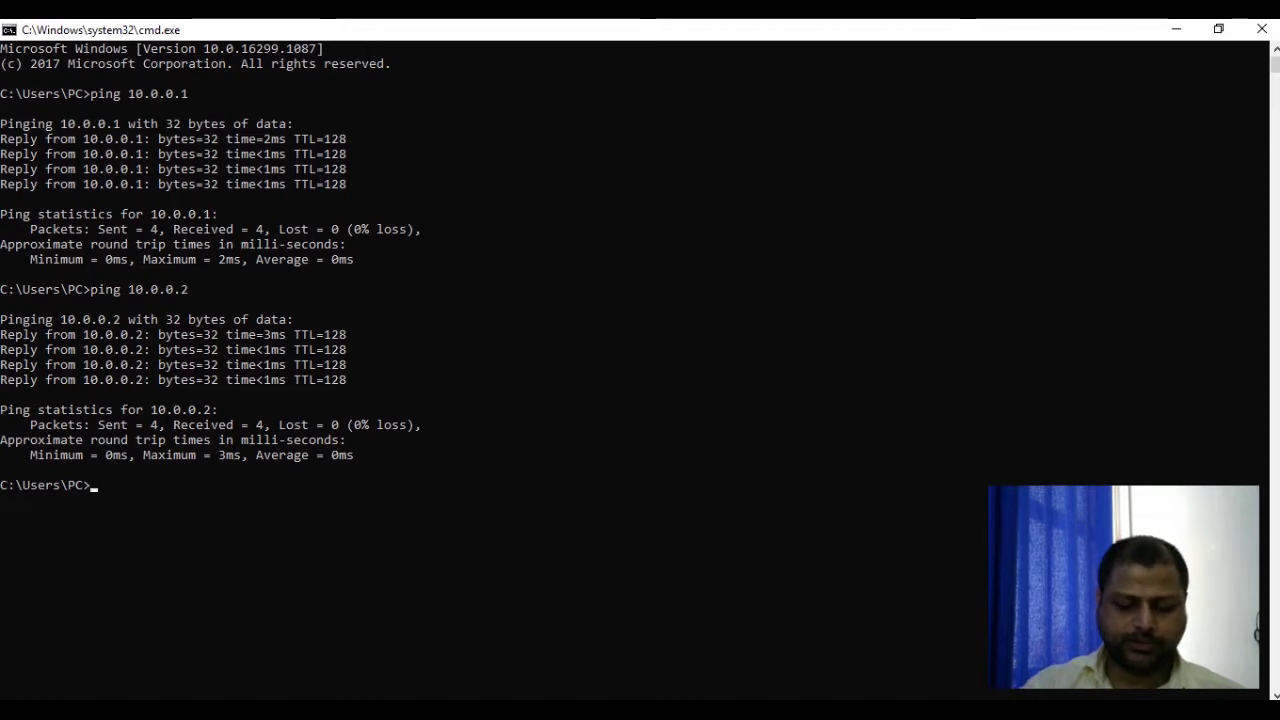
pyautogui.write('msts')
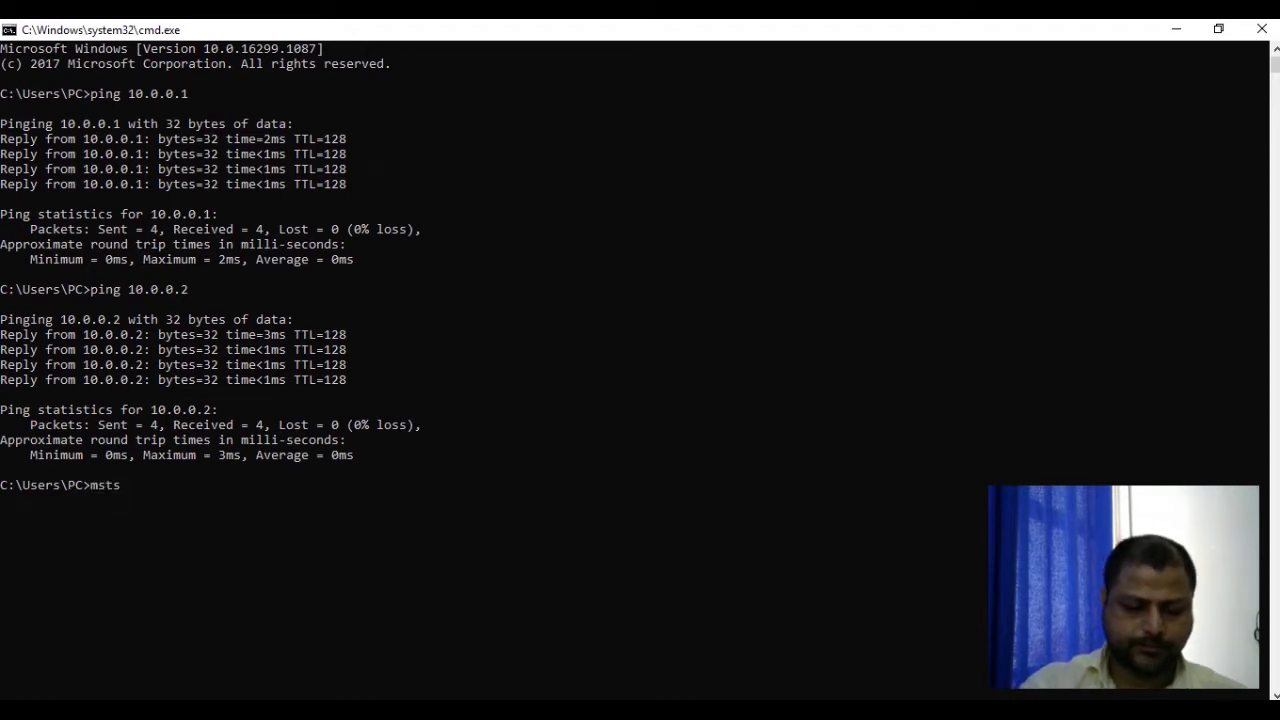
pyautogui.write('c /v:10.0.0.2')
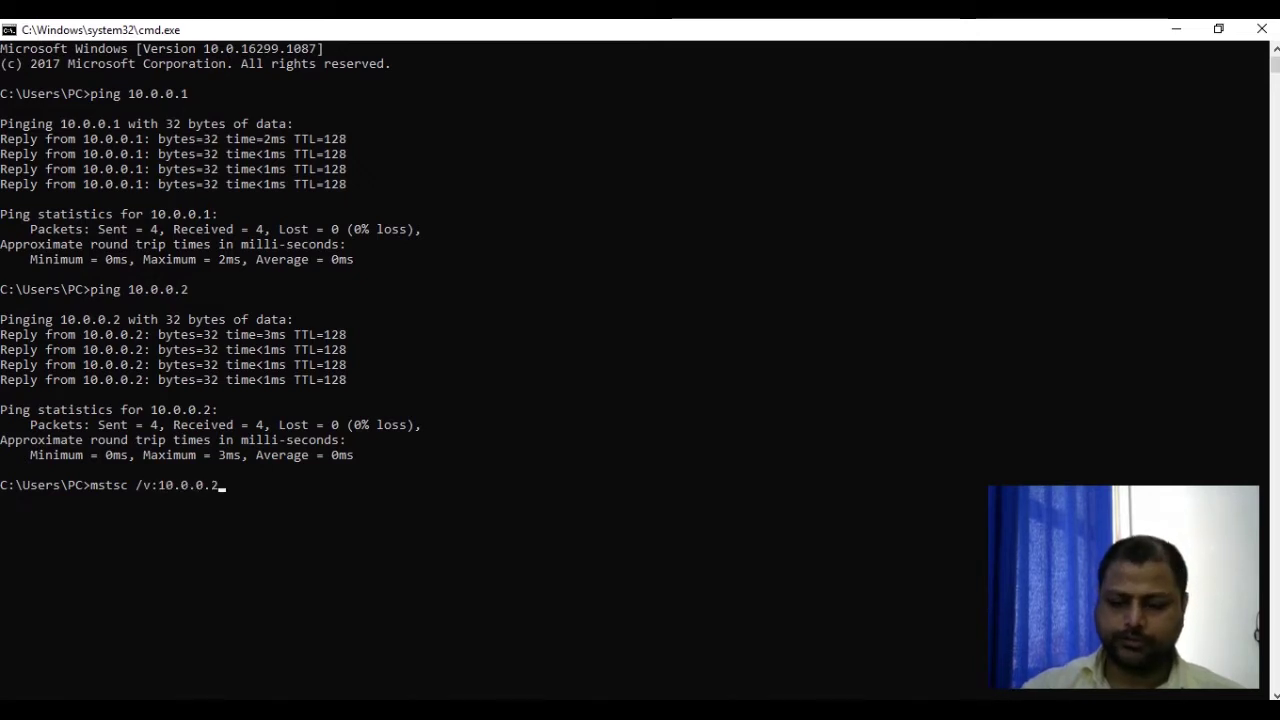
pyautogui.press('Return')
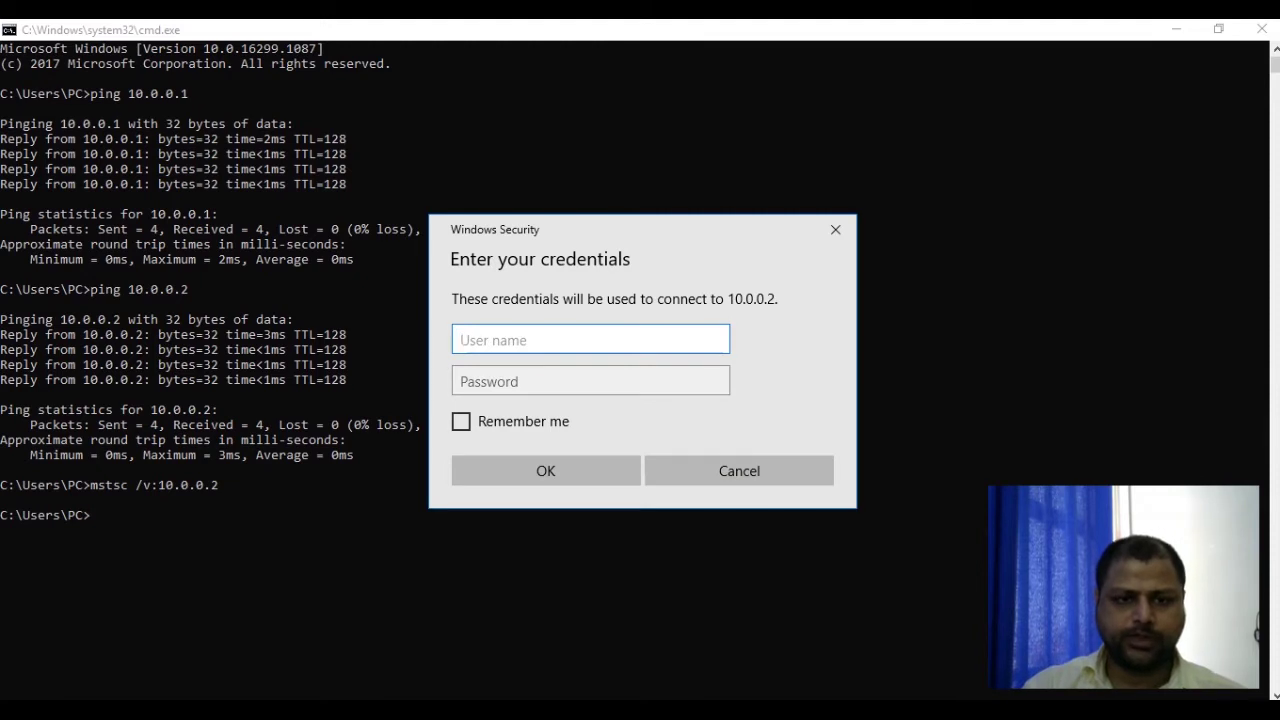
# Step: Enter the remote account's user name and password, then accept the certificate warning for 10.0.0.2
pyautogui.write('adom')
pyautogui.press('Tab')
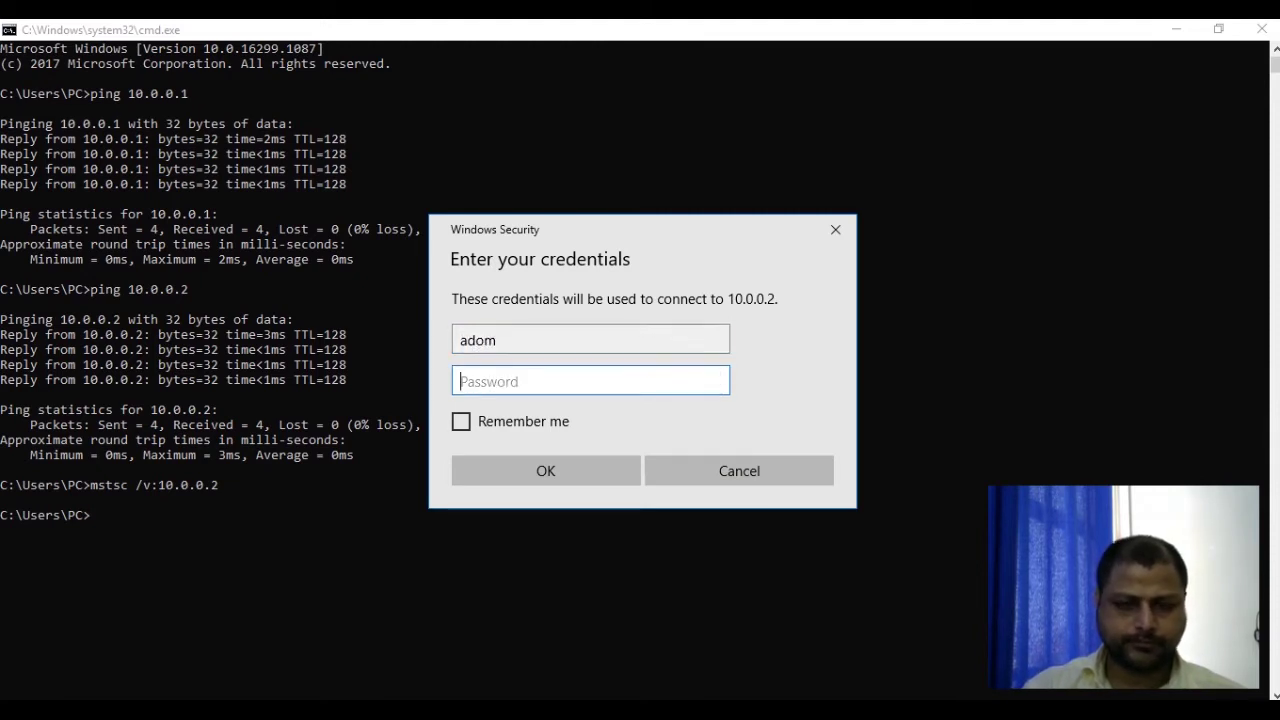
pyautogui.write('*****')
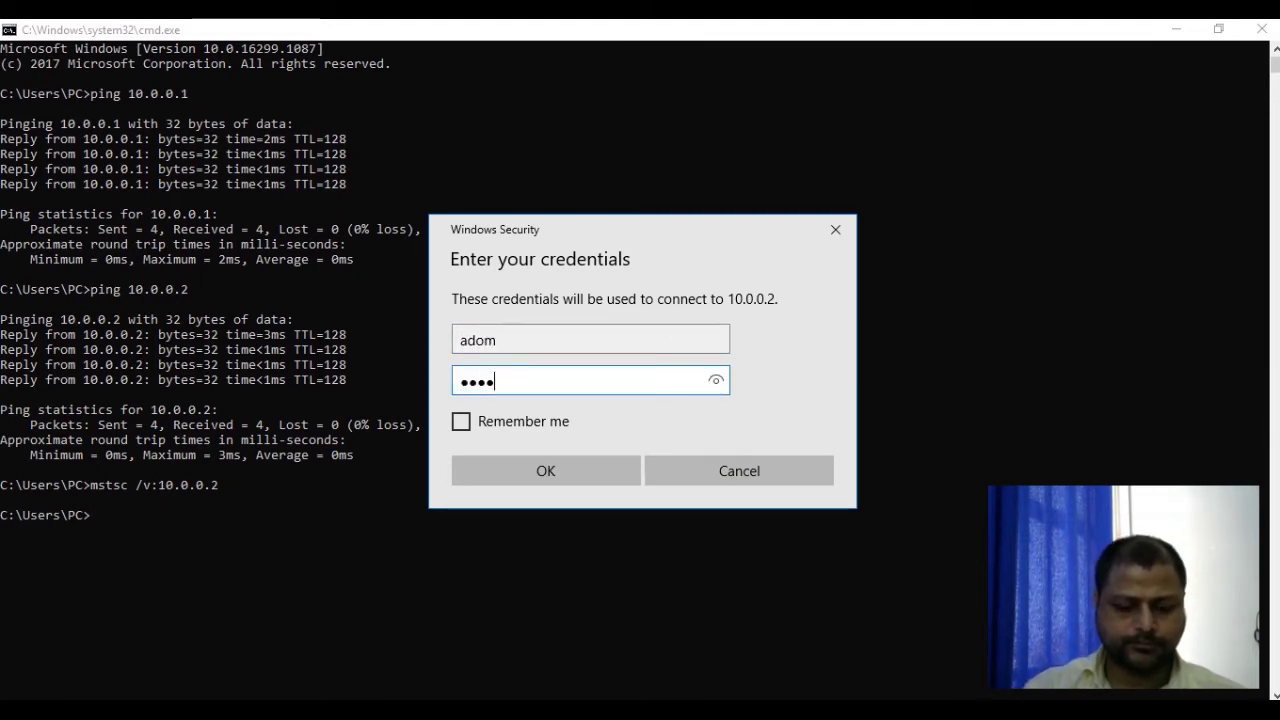
pyautogui.write('***')
pyautogui.press('Return')
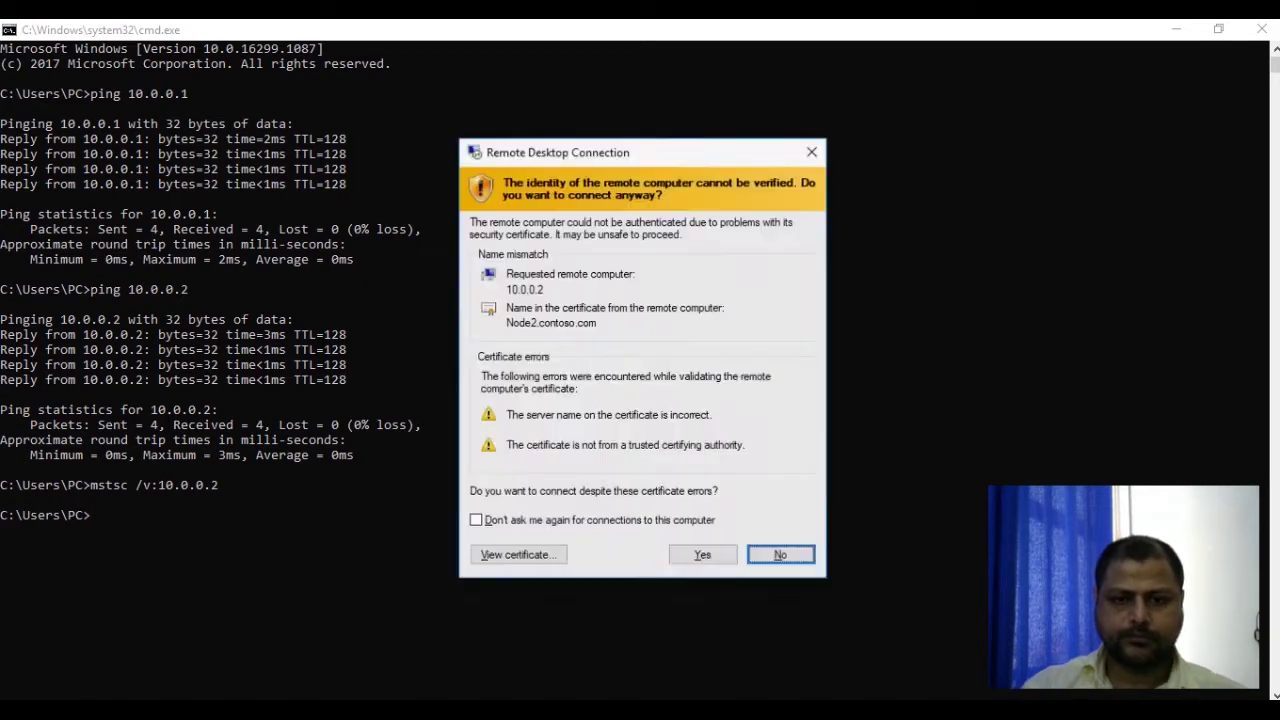
pyautogui.press('y')
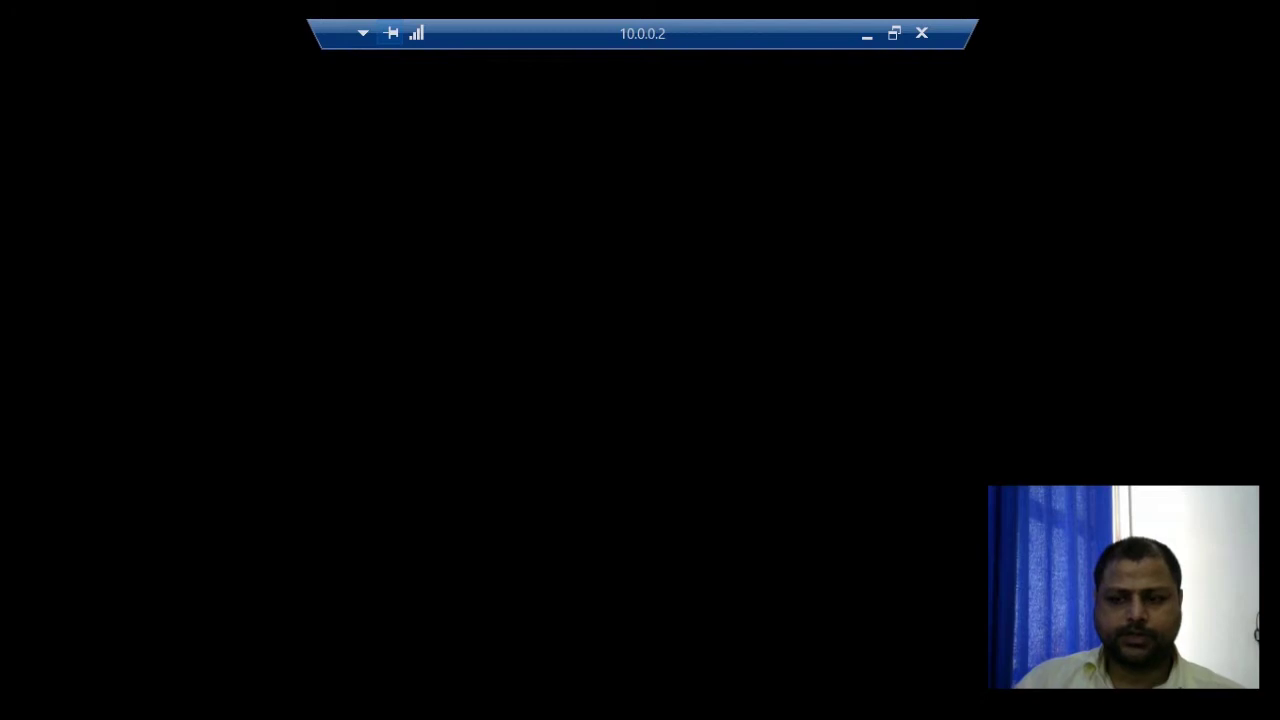
# Step: Sign in to the remote server with the contoso domain account's user name and password
pyautogui.write('con')
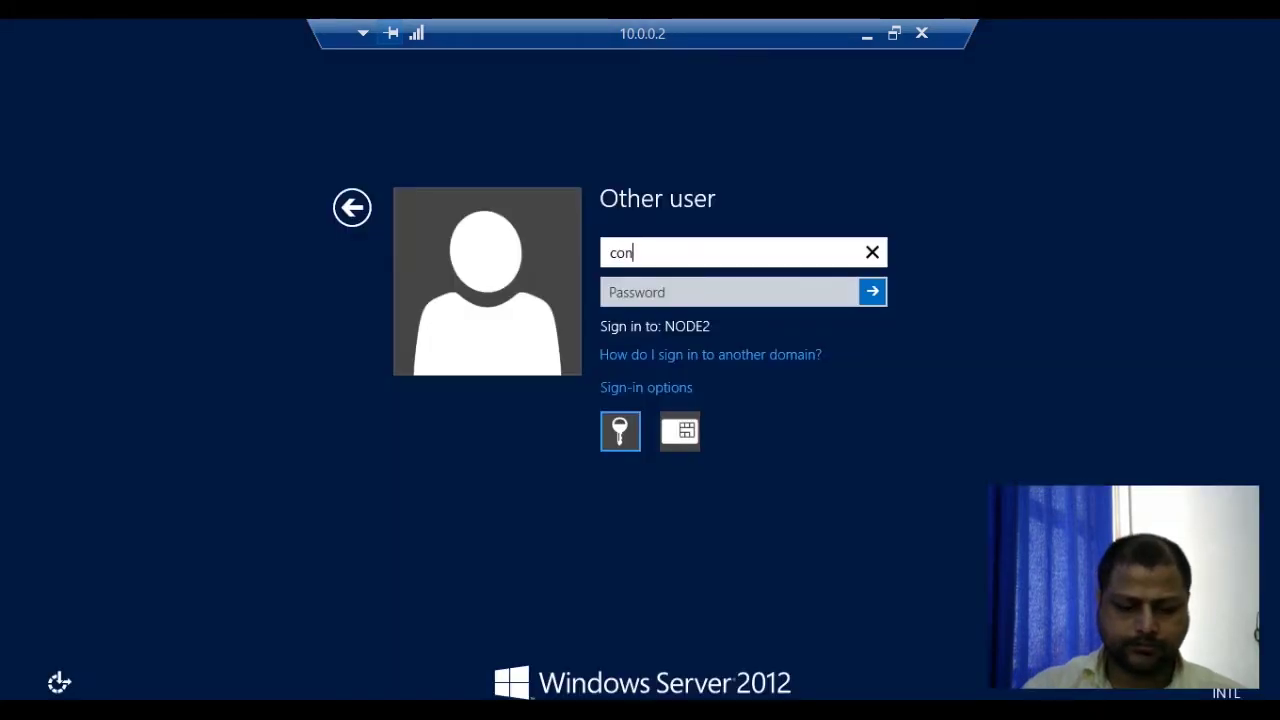
pyautogui.write('toso\\adom')
pyautogui.press('Tab')
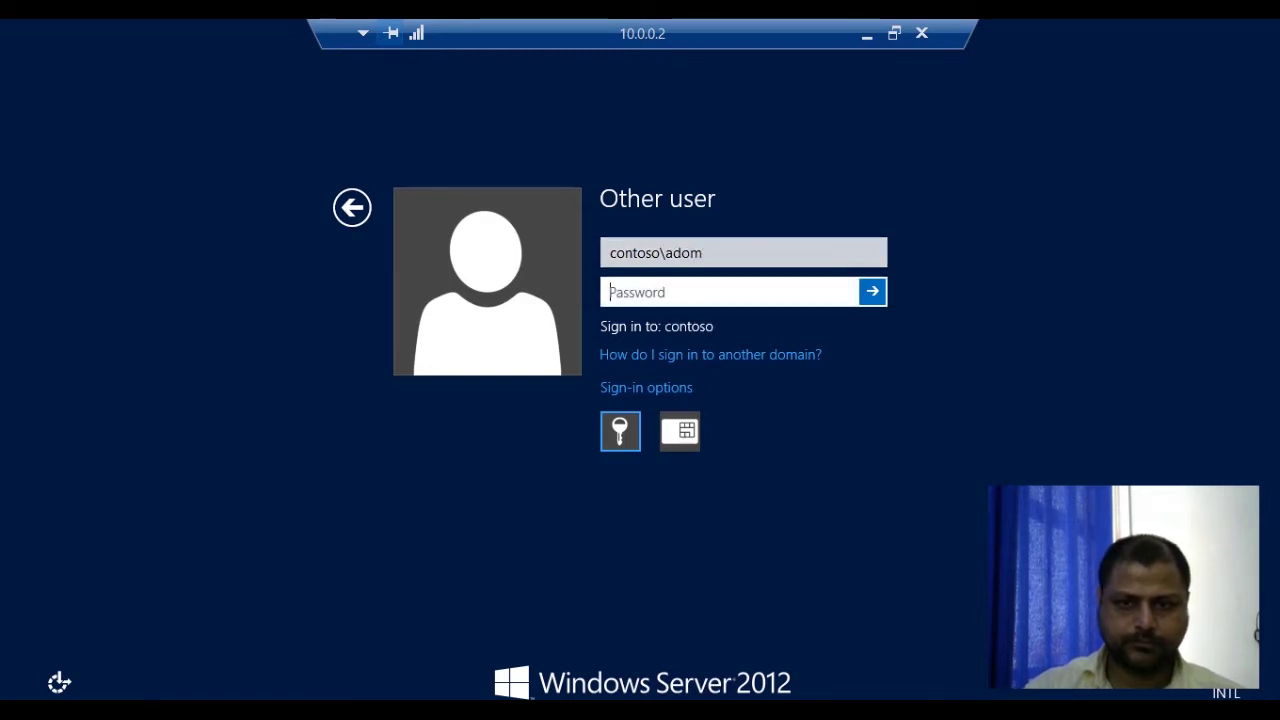
pyautogui.write('P@ssw0r')
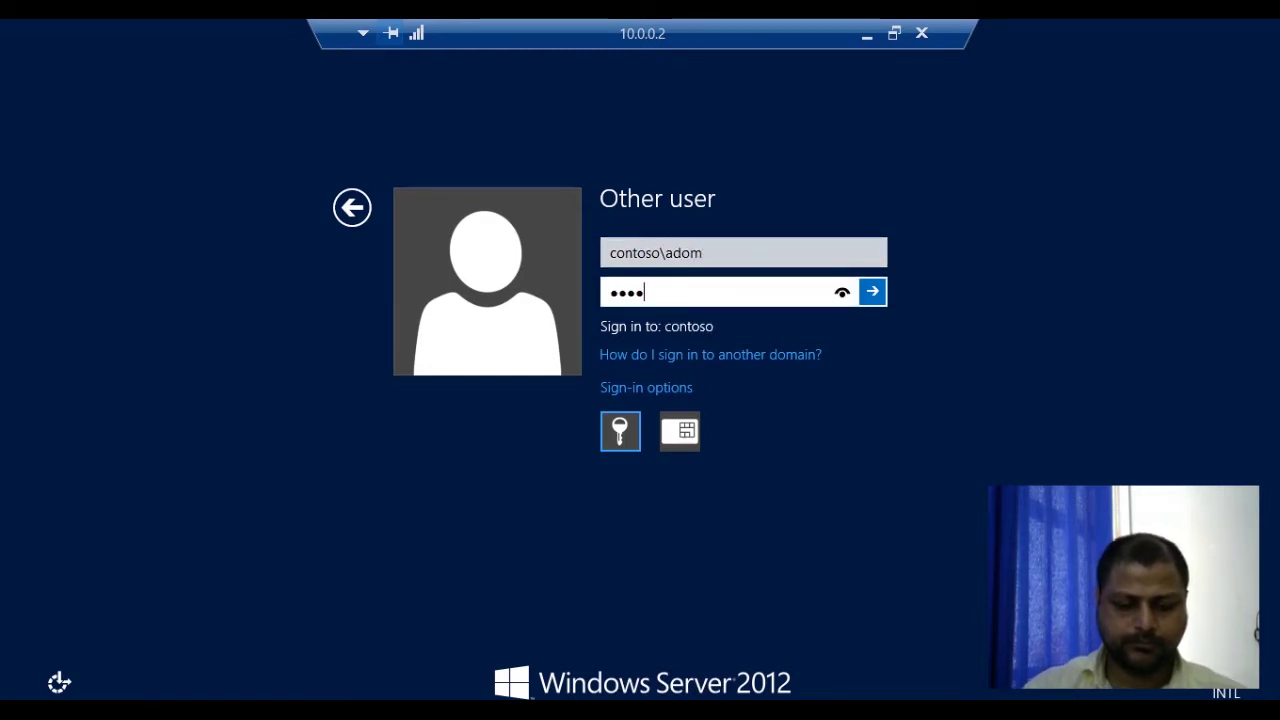
pyautogui.write('d')
pyautogui.press('Return')
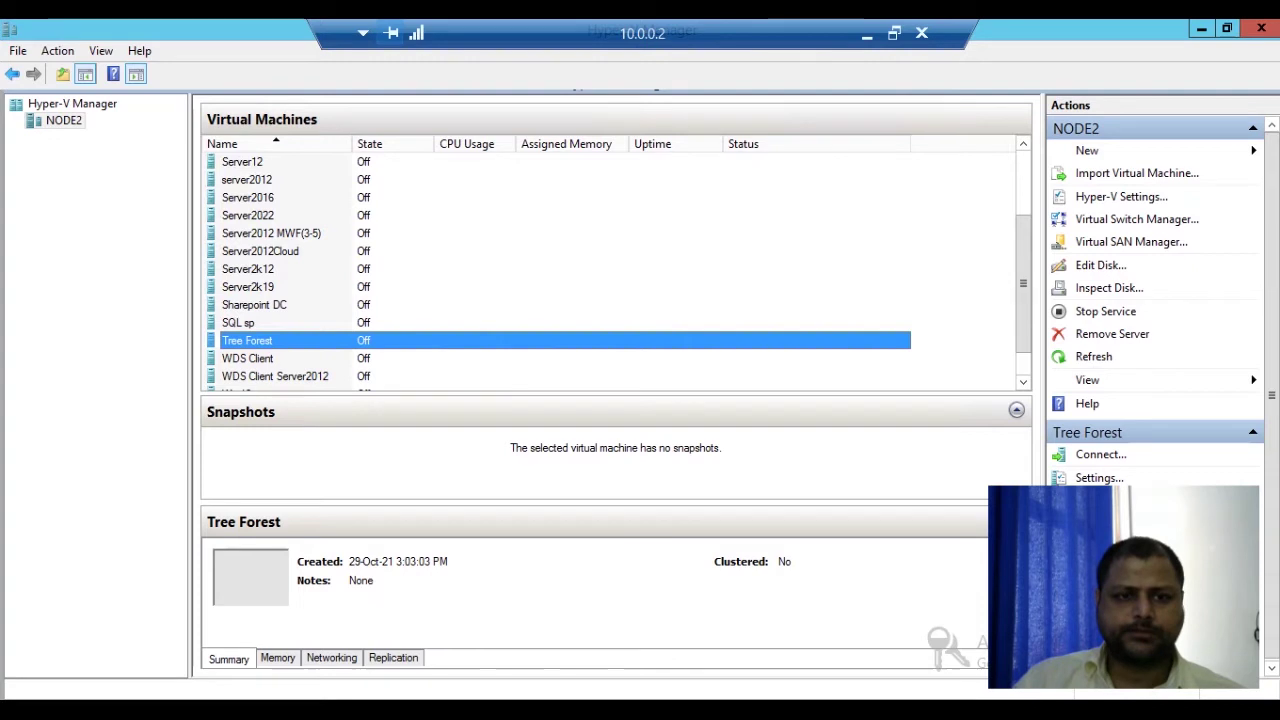
# Step: Connect to the Server2012Cloud VM from Hyper-V Manager, start it, and move its window aside
pyautogui.scroll(2, 610, 265)
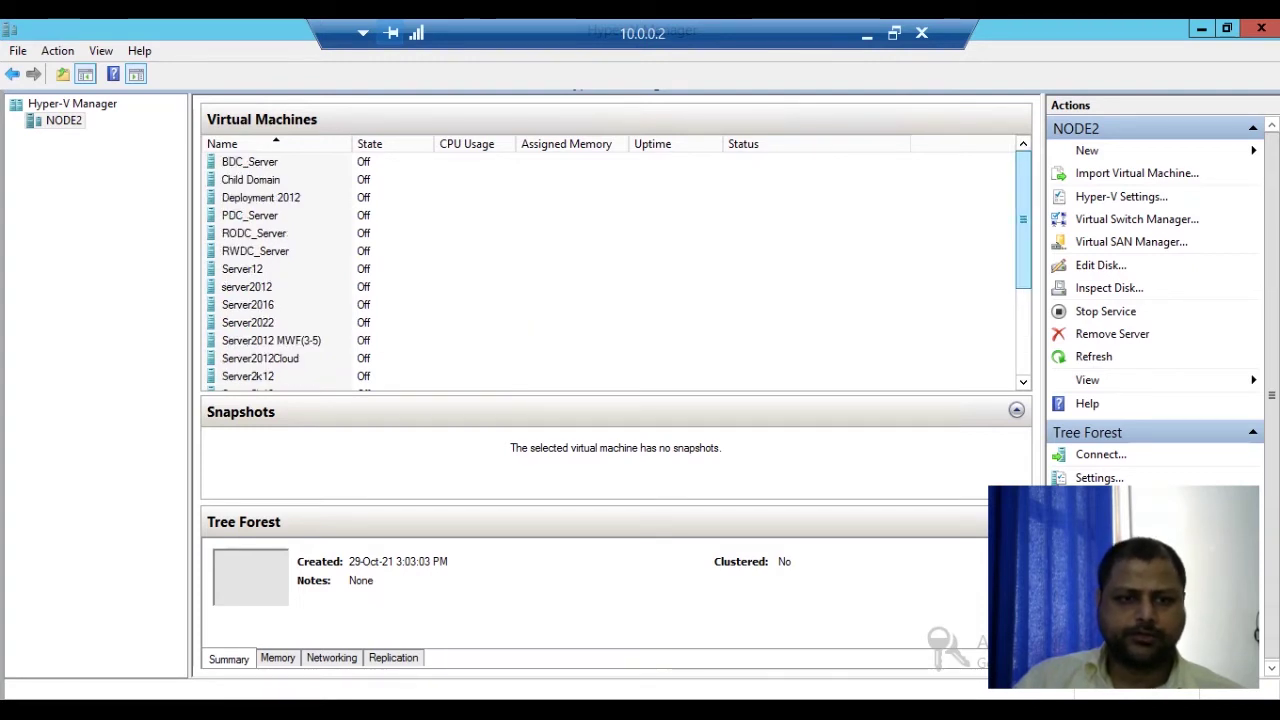
pyautogui.click(260, 358)
pyautogui.rightClick(270, 356)
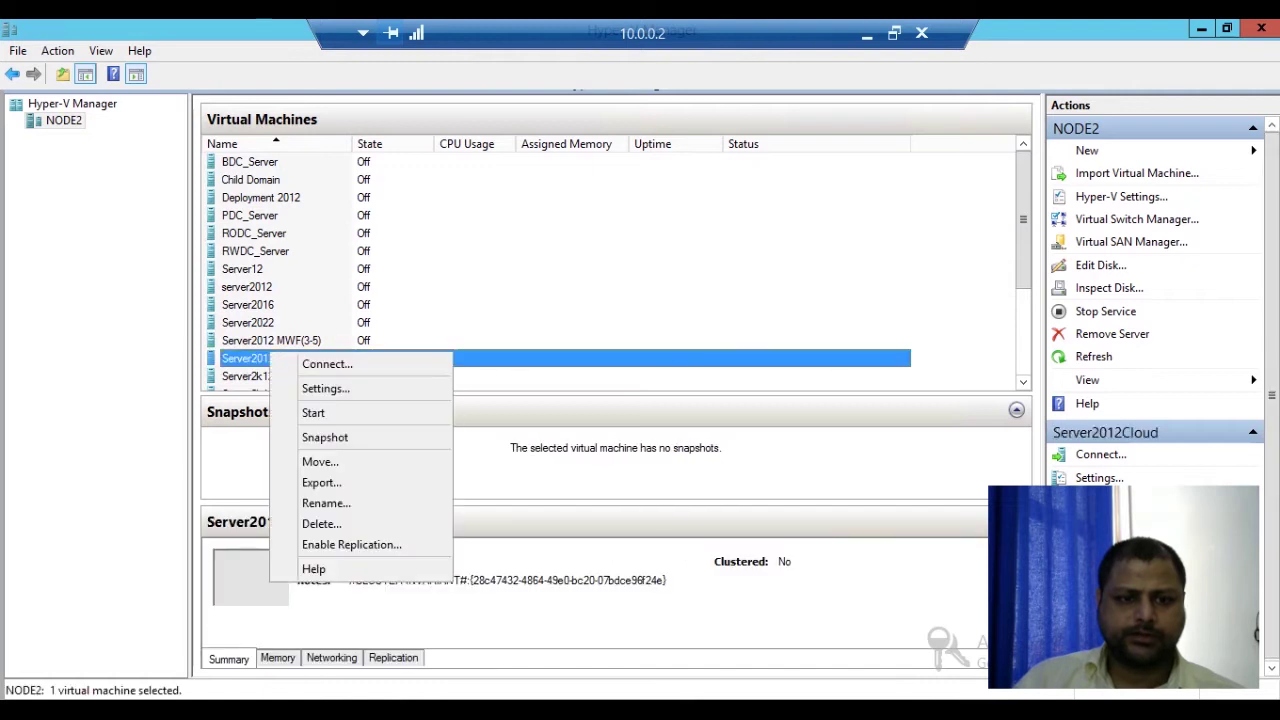
pyautogui.click(327, 364)
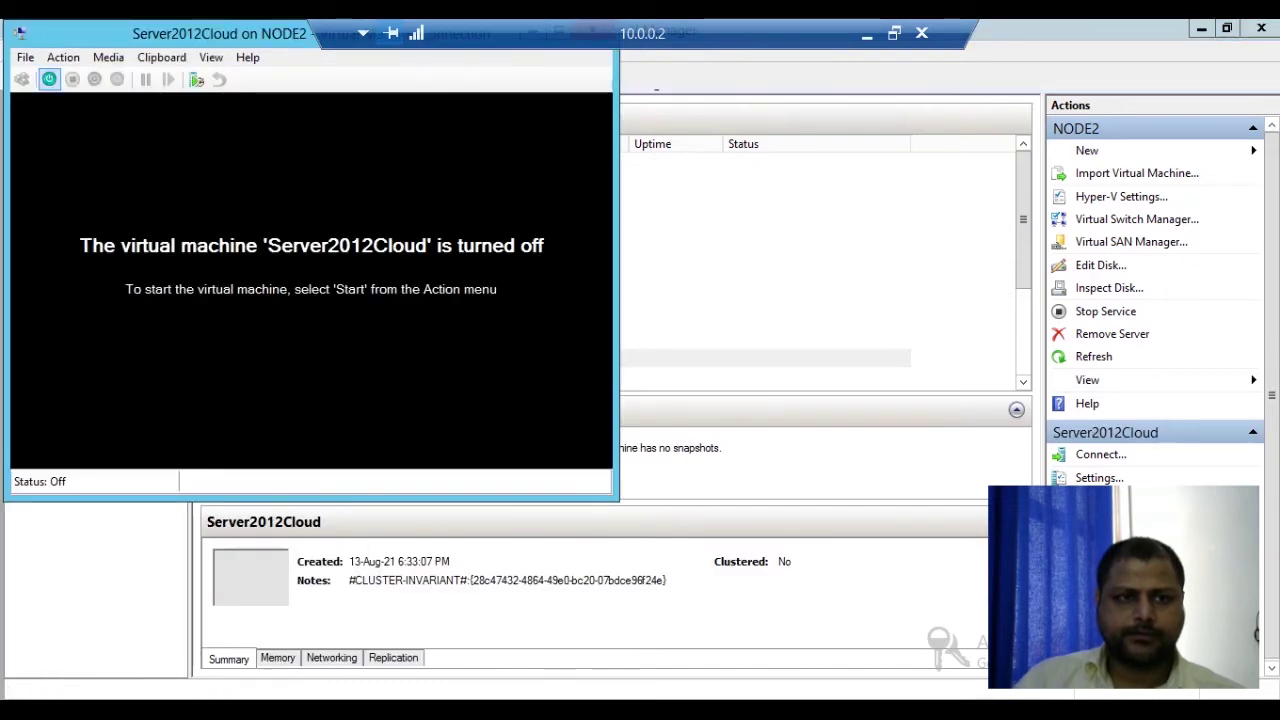
pyautogui.click(49, 79)
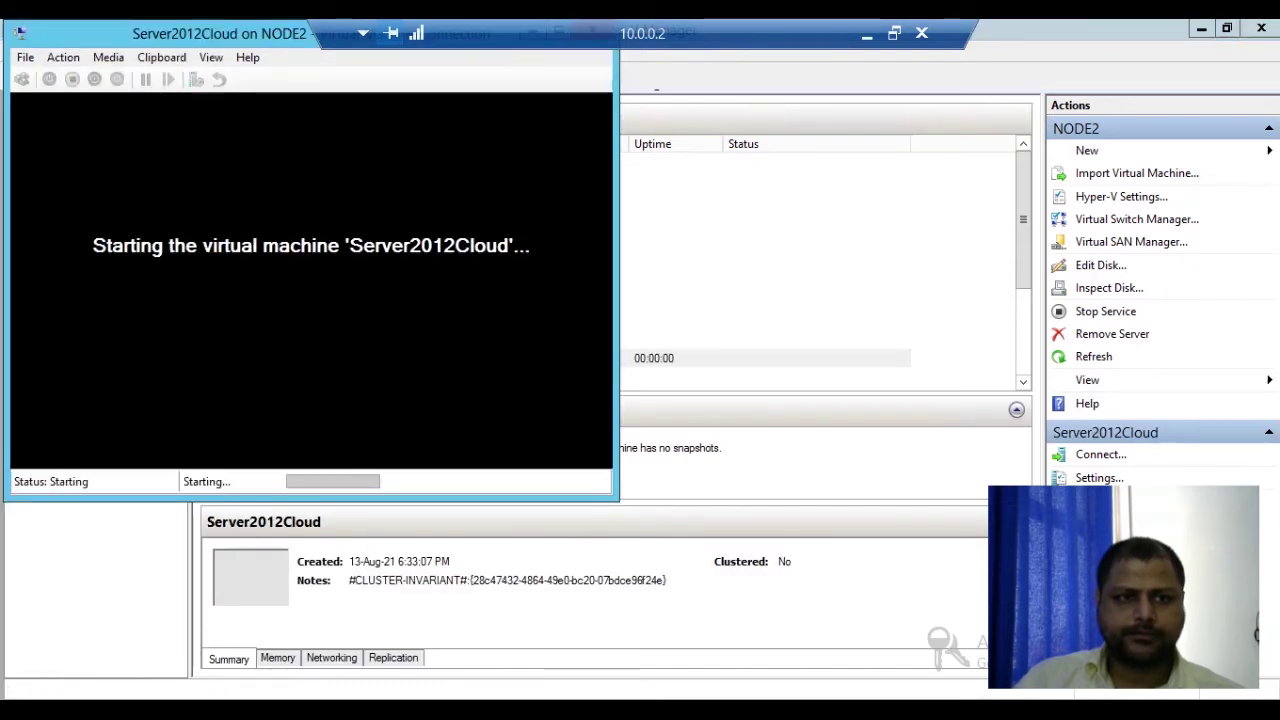
pyautogui.moveTo(200, 33); pyautogui.dragTo(294, 88)
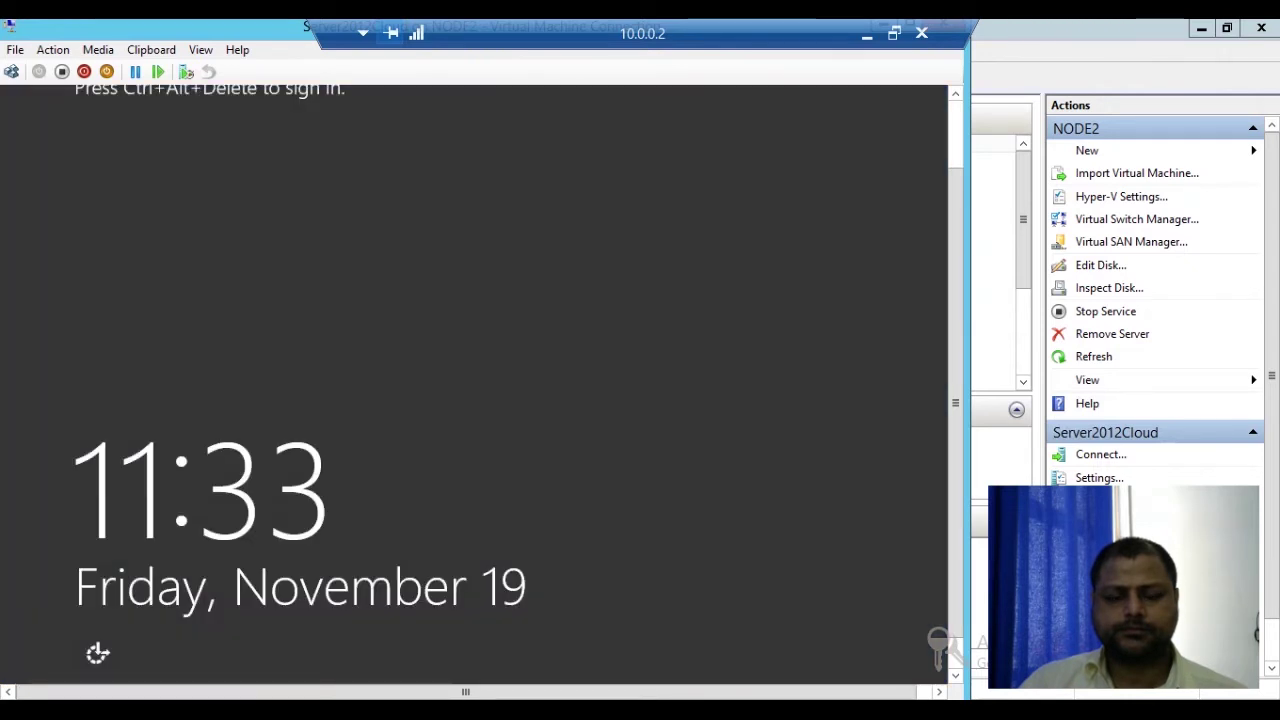
# Step: Send Ctrl+Alt+Delete to Server2012Cloud and sign in with the BLUECREST administrator password
pyautogui.click(11, 71)
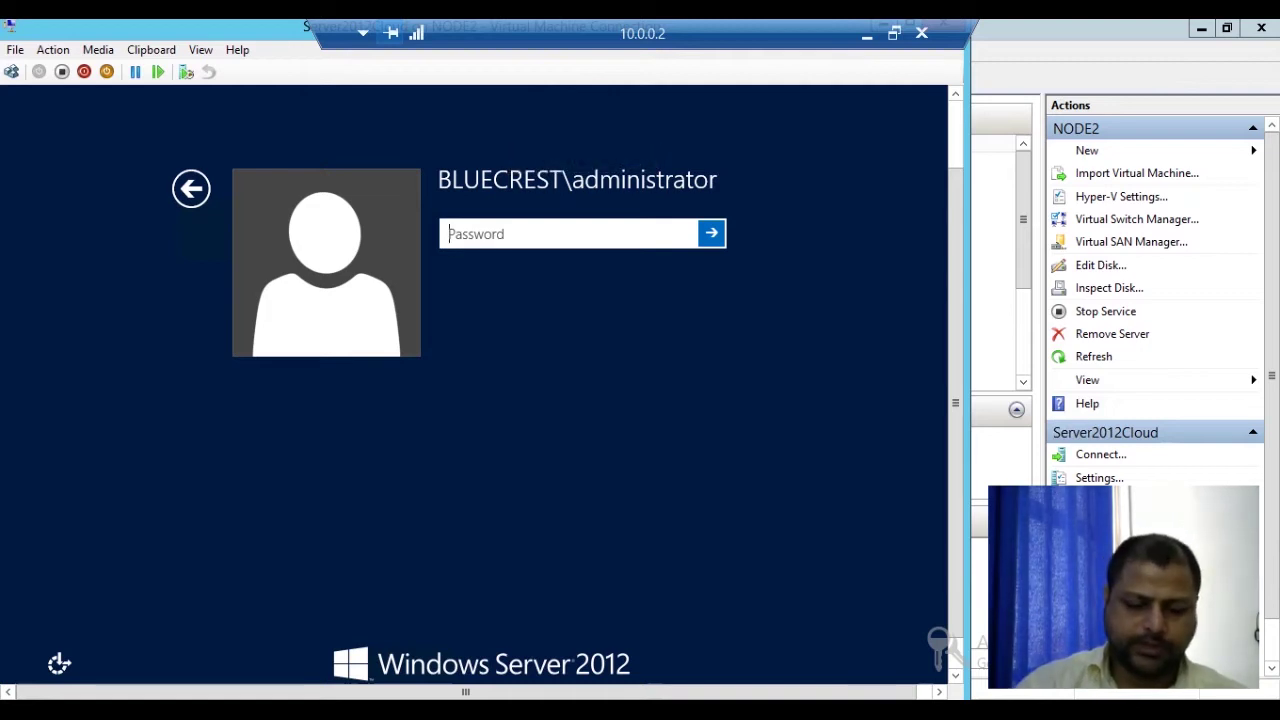
pyautogui.write('********')
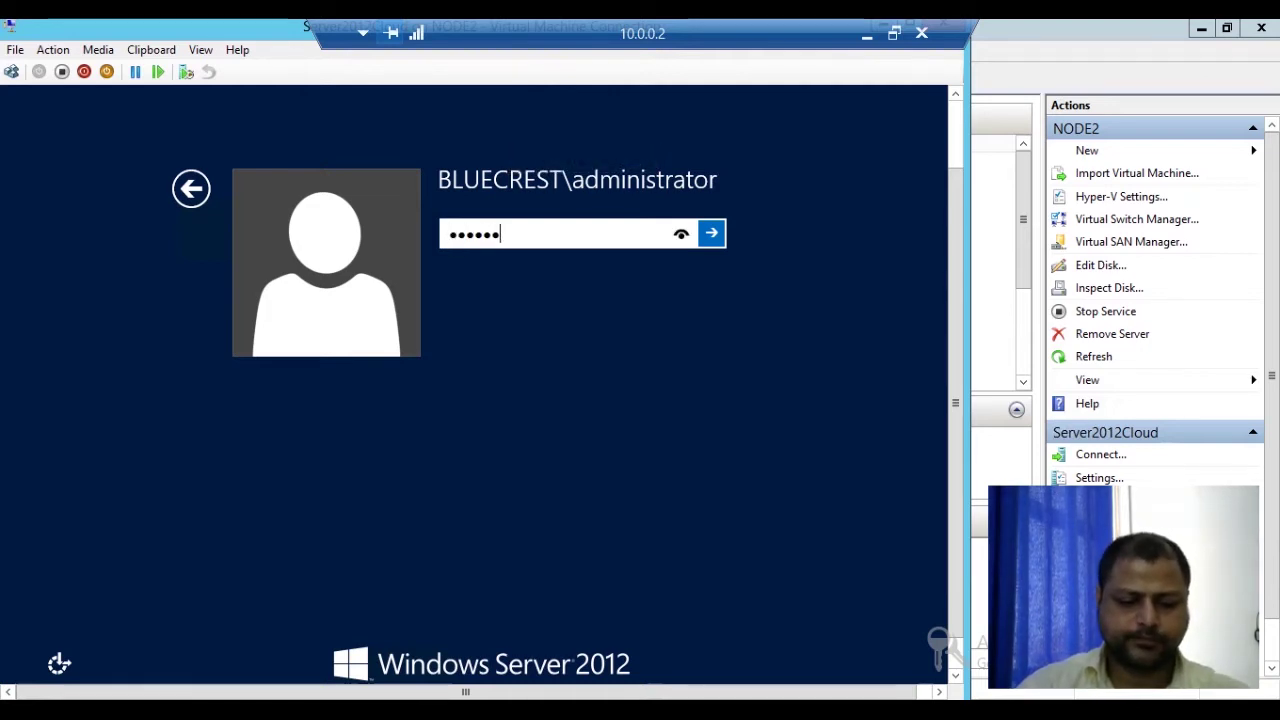
pyautogui.press('Return')
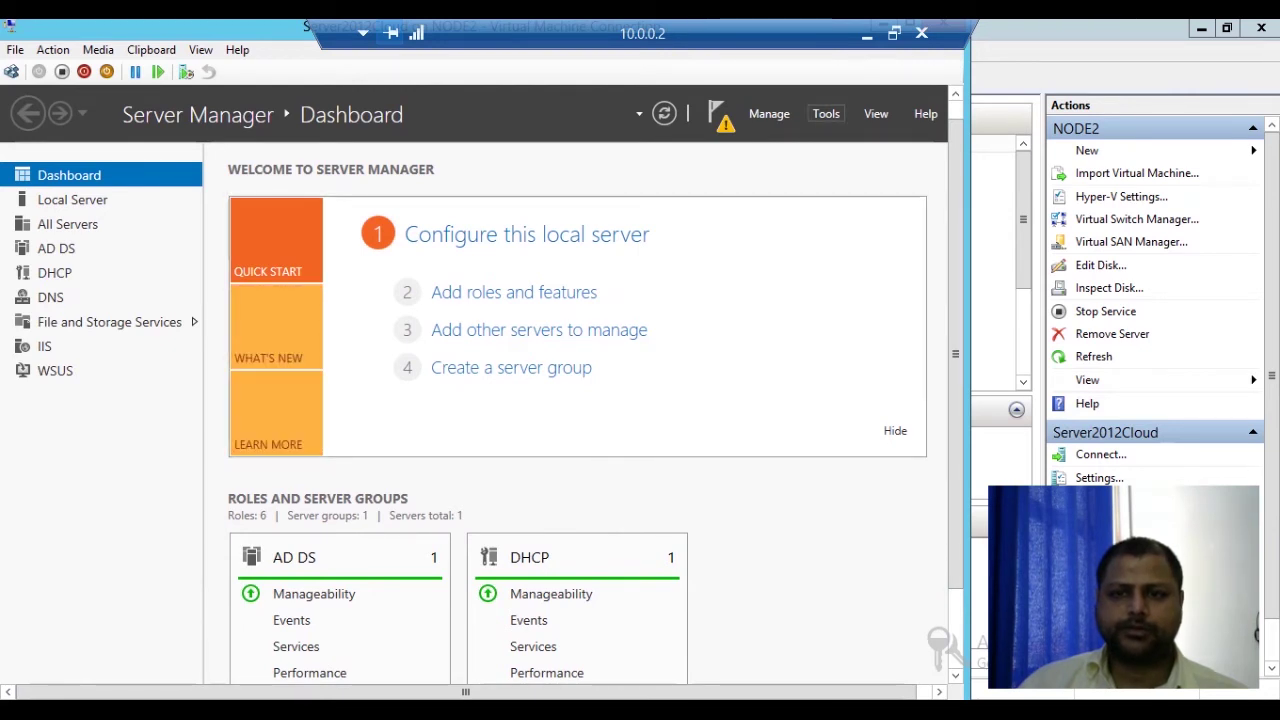
# Step: Launch Active Directory Users and Computers from Server Manager Tools and right-click the Users container
pyautogui.click(826, 113)
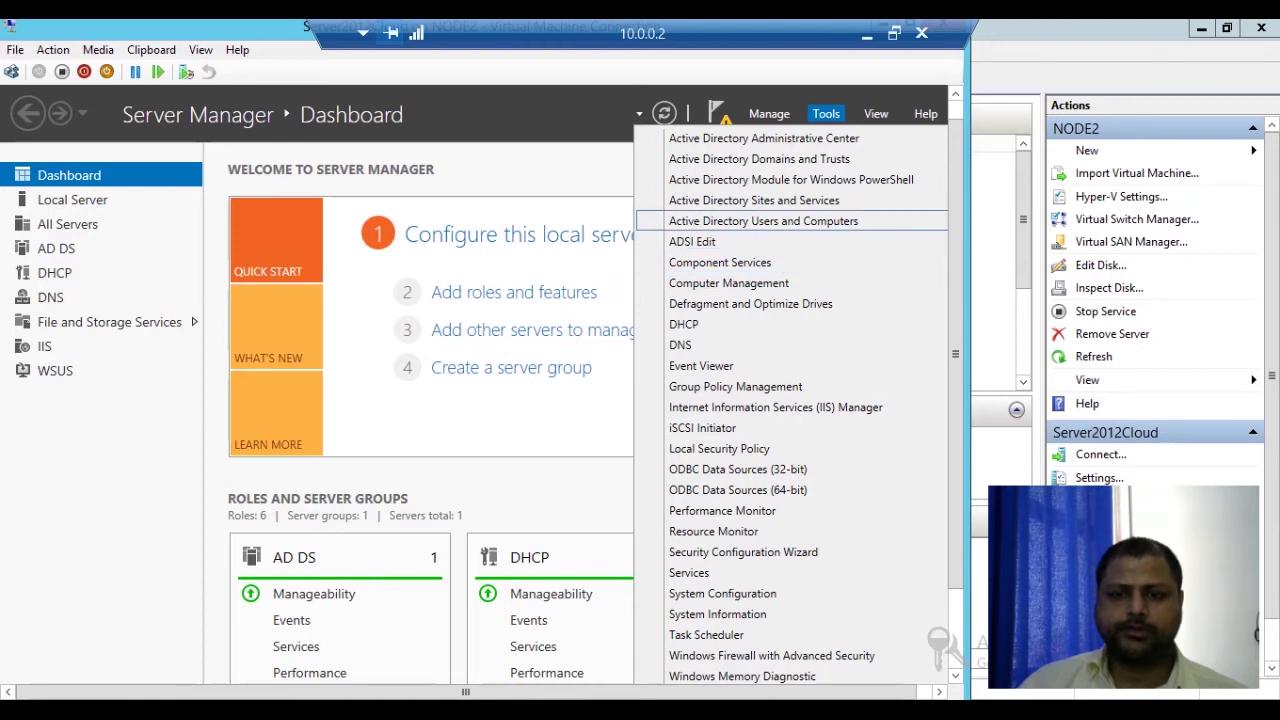
pyautogui.click(763, 221)
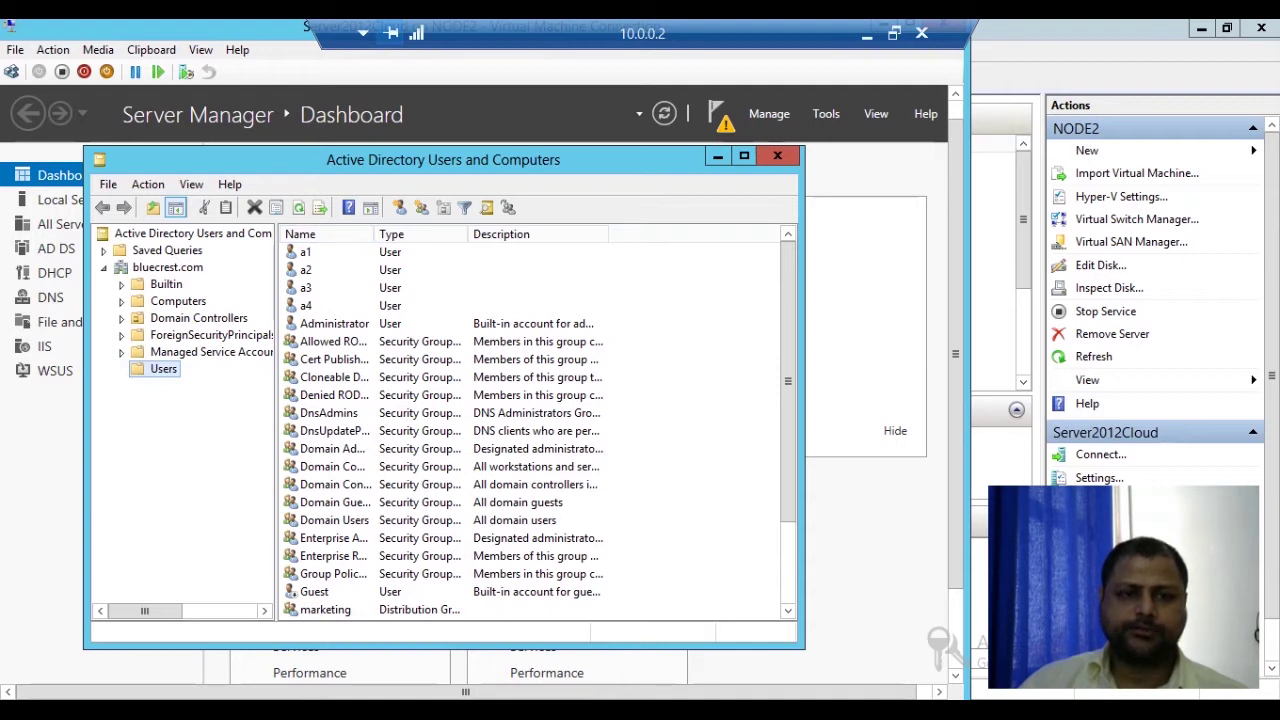
pyautogui.rightClick(171, 372)
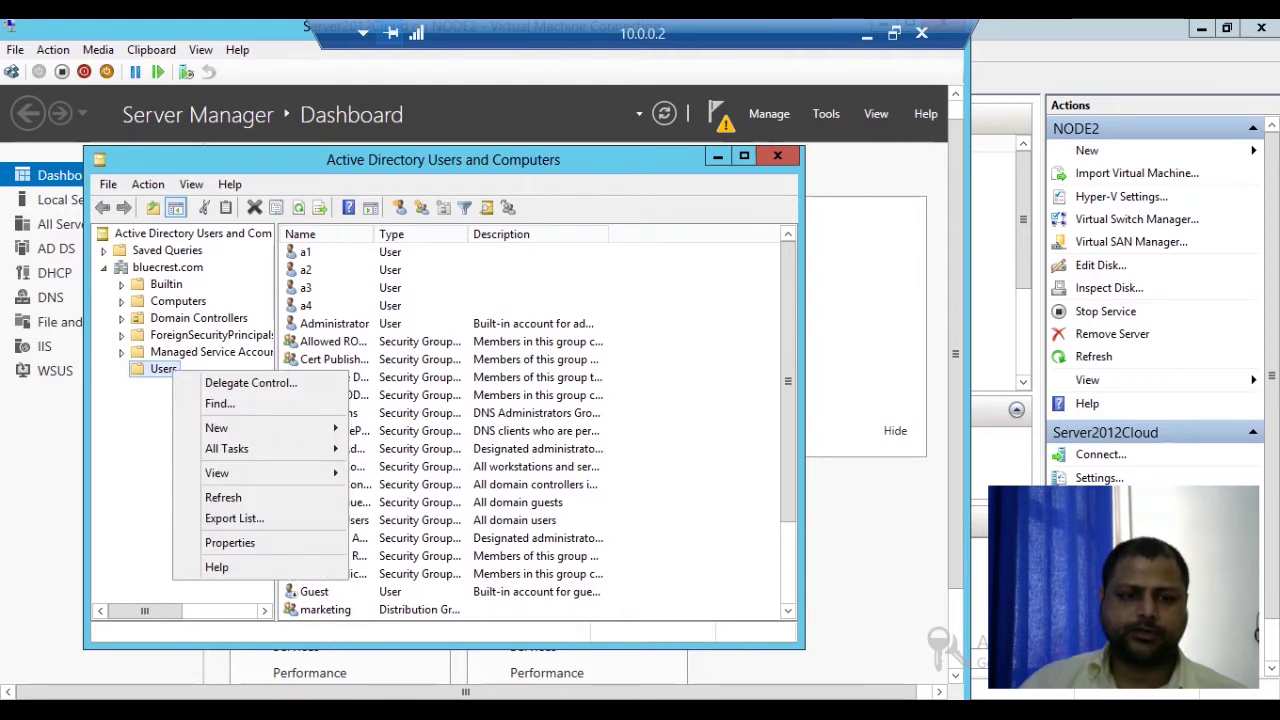
# Step: Start a new user in Users named a5 with logon name a5
pyautogui.moveTo(216, 428)
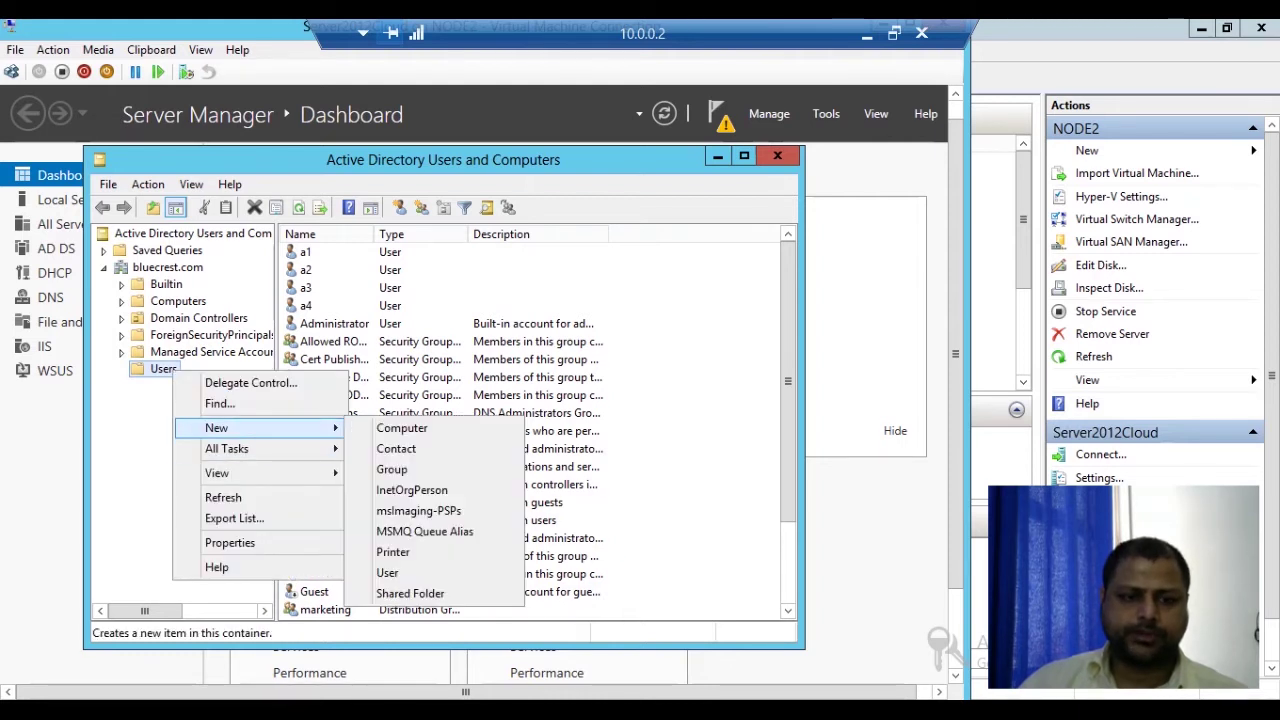
pyautogui.click(400, 572)
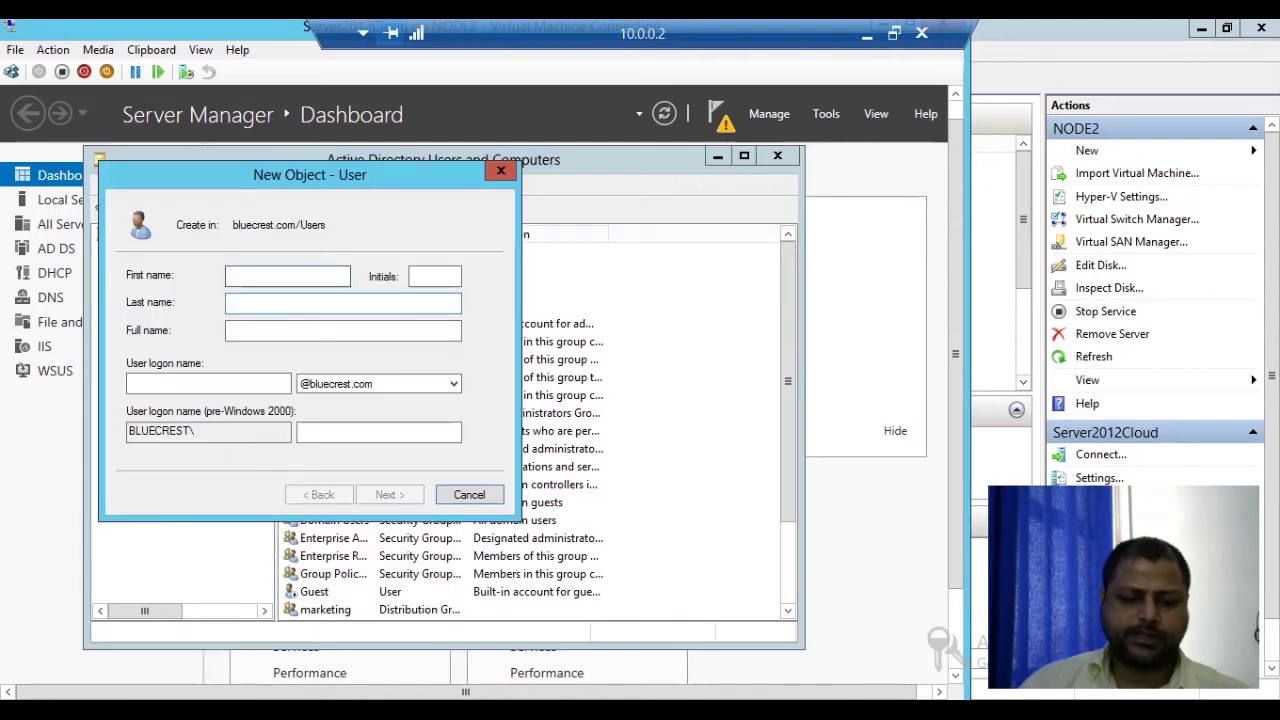
pyautogui.write('a5')
pyautogui.press('Tab')
pyautogui.press('Tab')
pyautogui.press('Tab')
pyautogui.press('Tab')
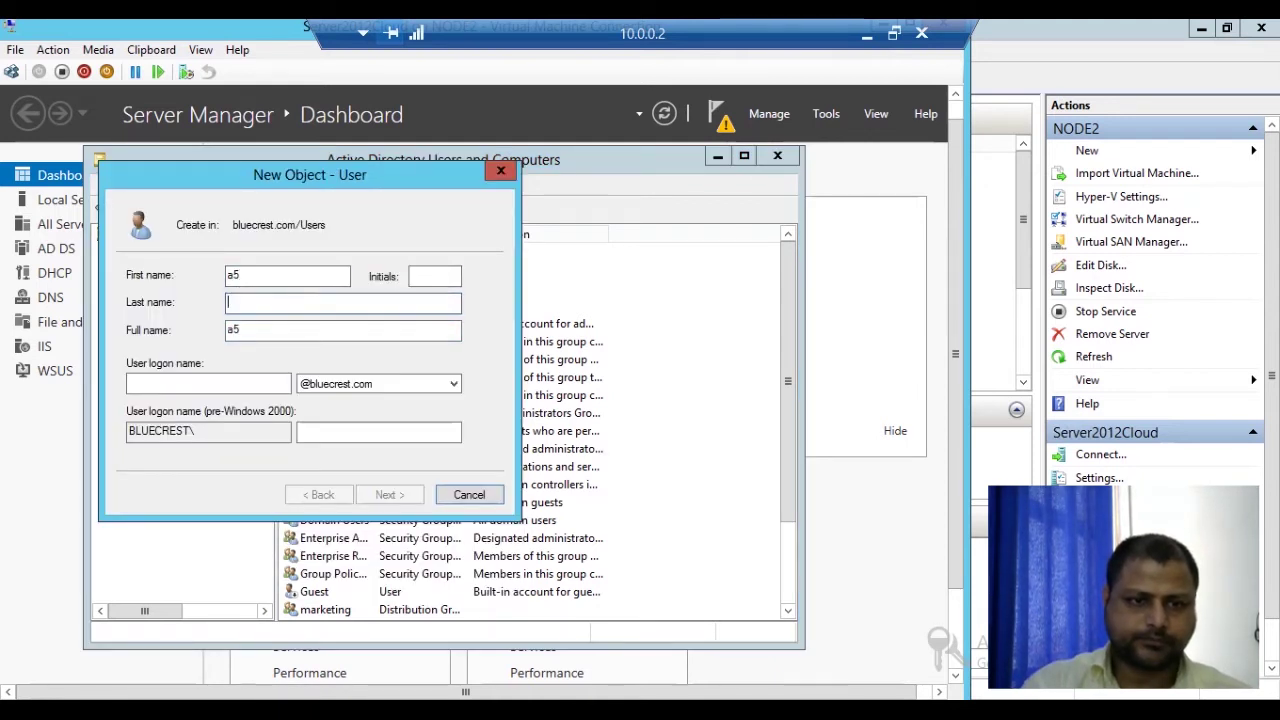
pyautogui.write('a5')
pyautogui.press('Tab')
pyautogui.press('Tab')
pyautogui.press('Tab')
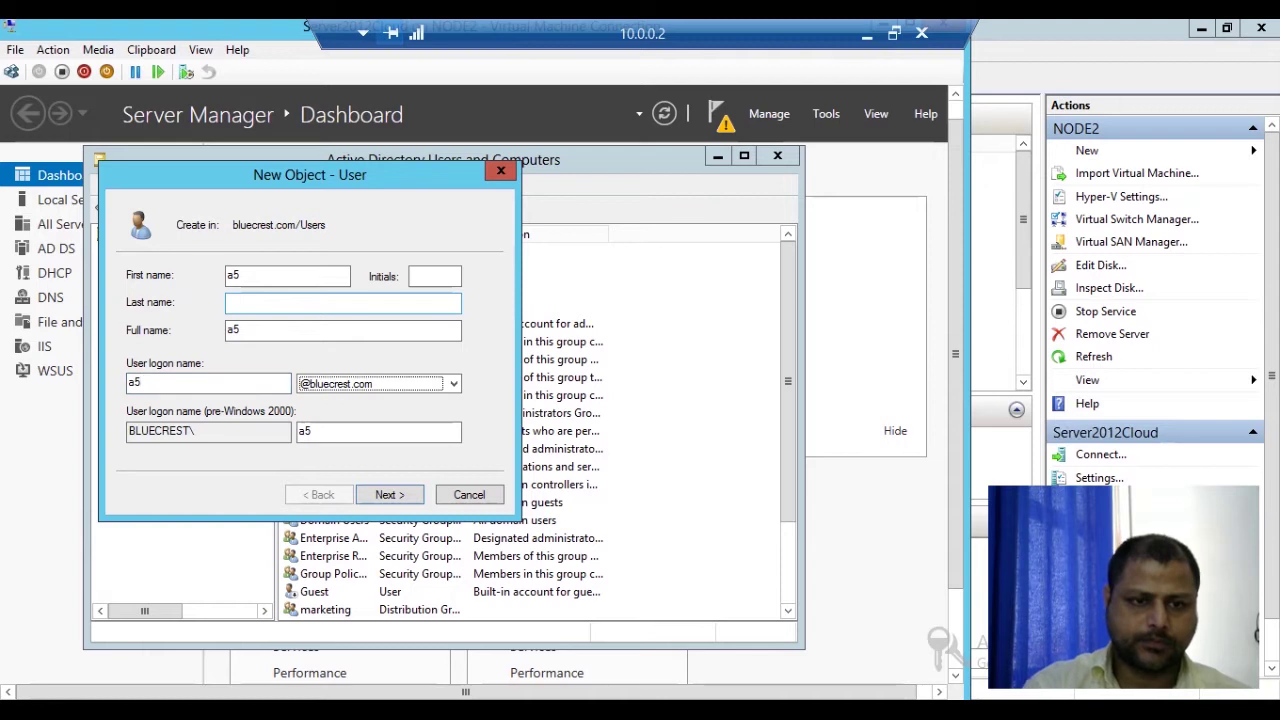
pyautogui.press('Tab')
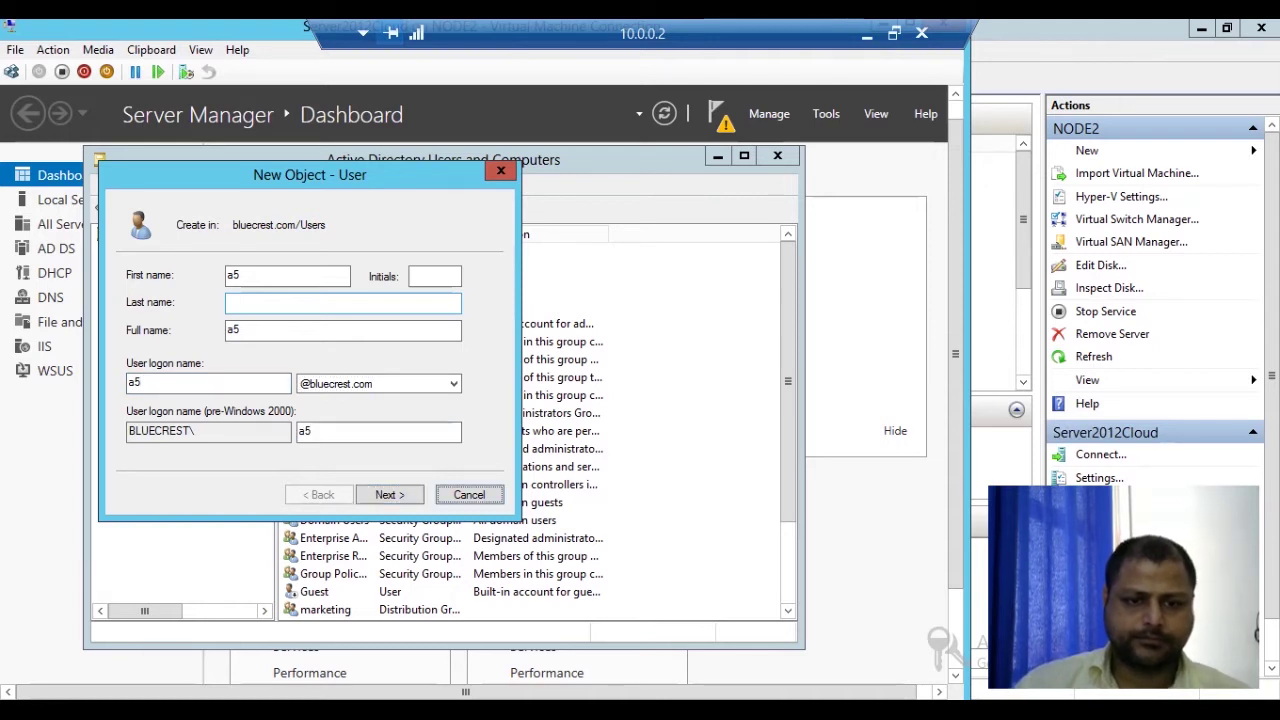
pyautogui.press('Return')
# Step: Give a5 a password that cannot be changed and never expires, and finish the wizard
pyautogui.press('Tab')
pyautogui.press('Tab')
pyautogui.press('space')
pyautogui.press('Tab')
pyautogui.press('space')
pyautogui.hotkey('shift', 'Tab')
pyautogui.hotkey('shift', 'Tab')
pyautogui.hotkey('shift', 'Tab')
pyautogui.hotkey('shift', 'Tab')
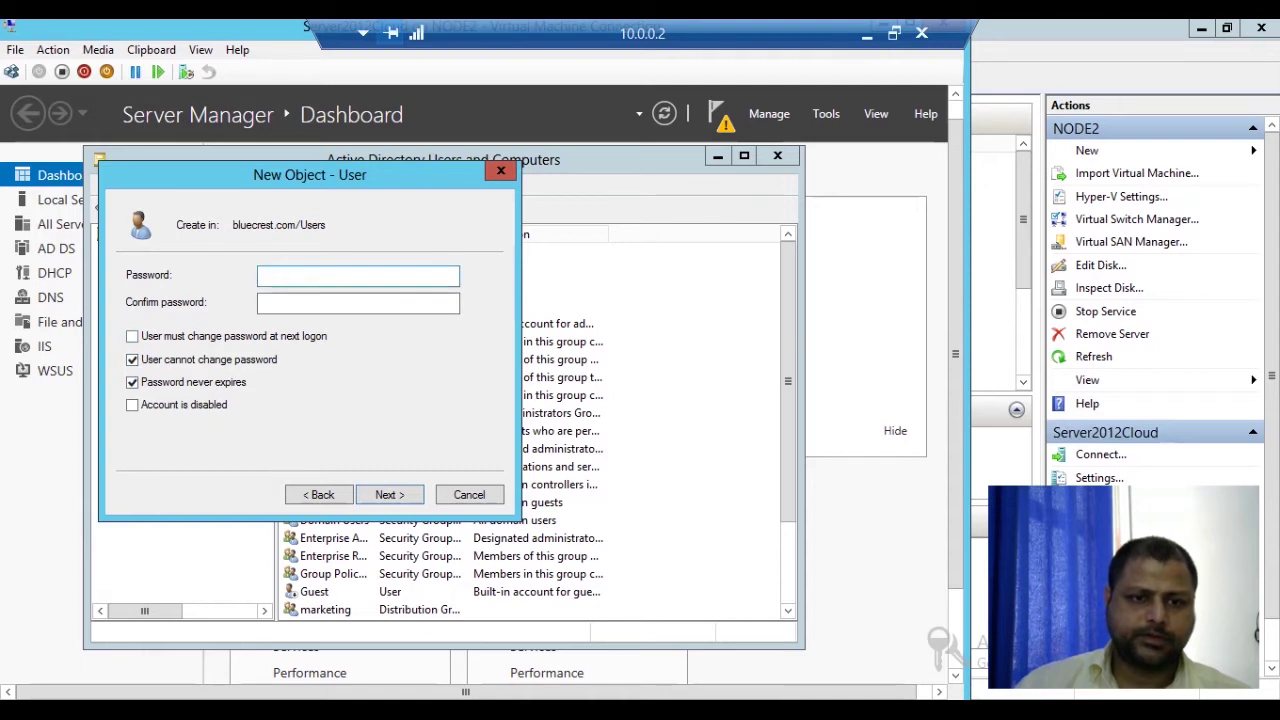
pyautogui.write('••••••••')
pyautogui.press('Tab')
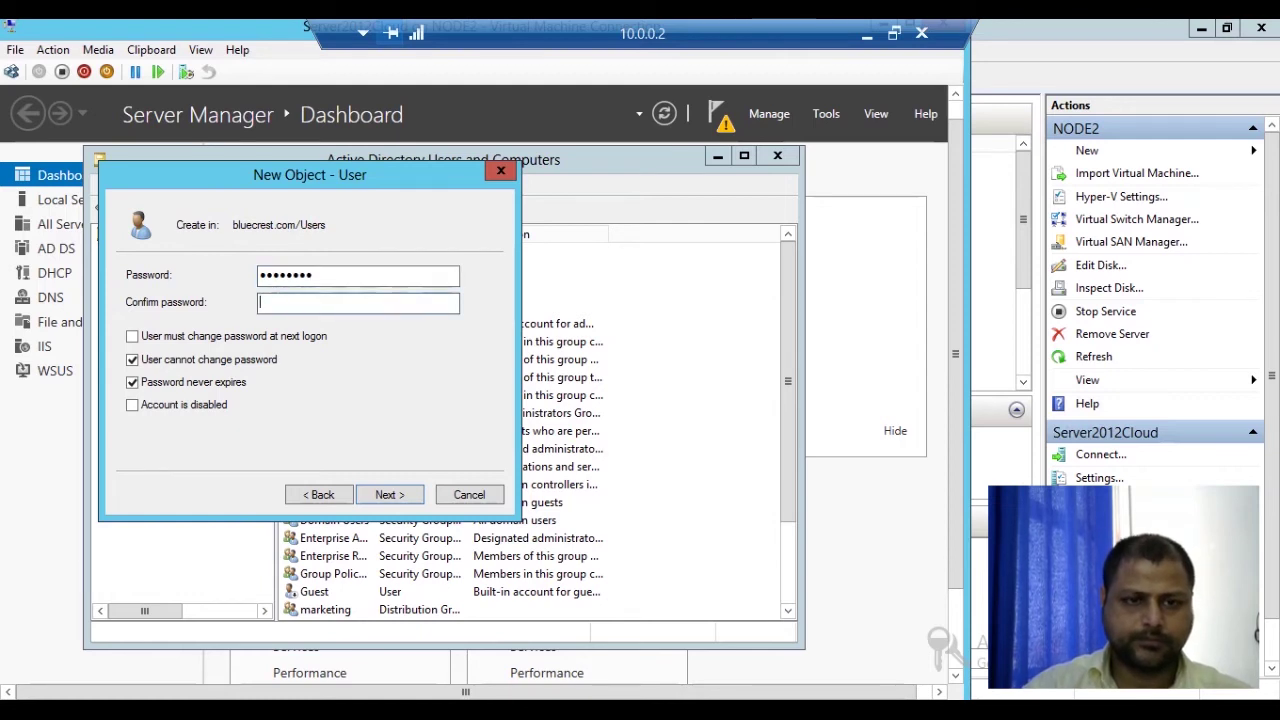
pyautogui.write('••••••••')
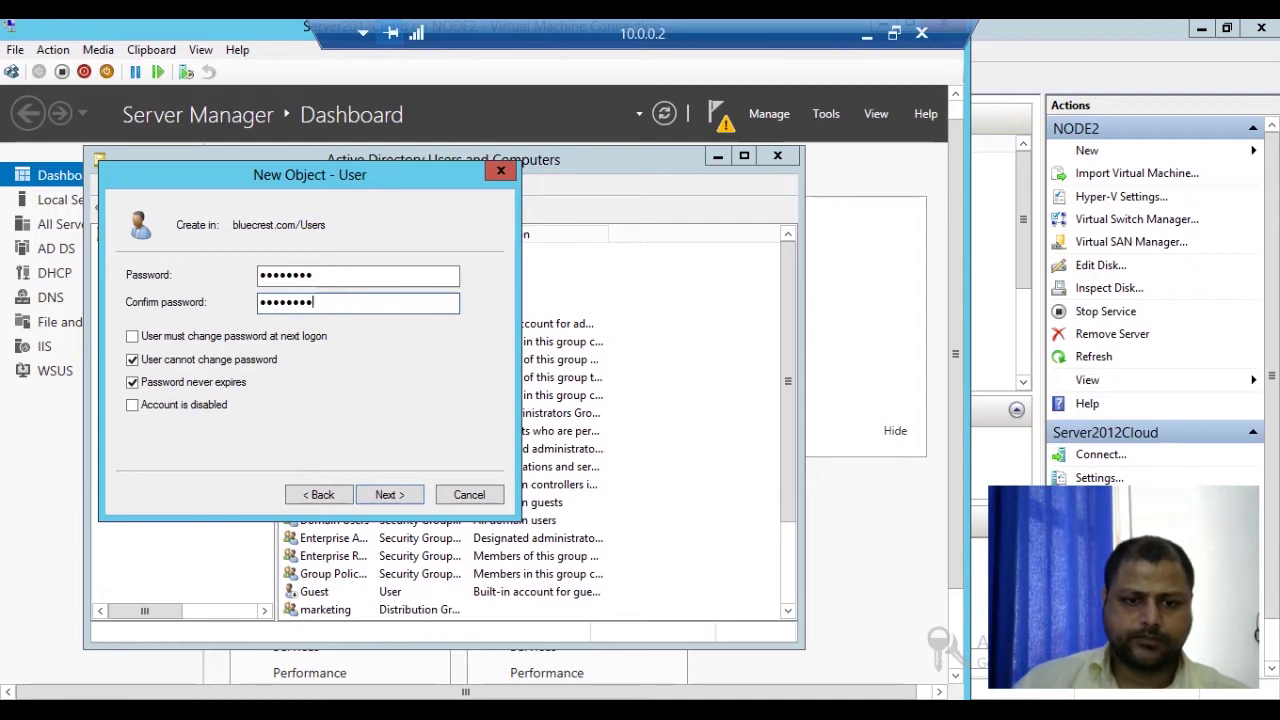
pyautogui.press('Return')
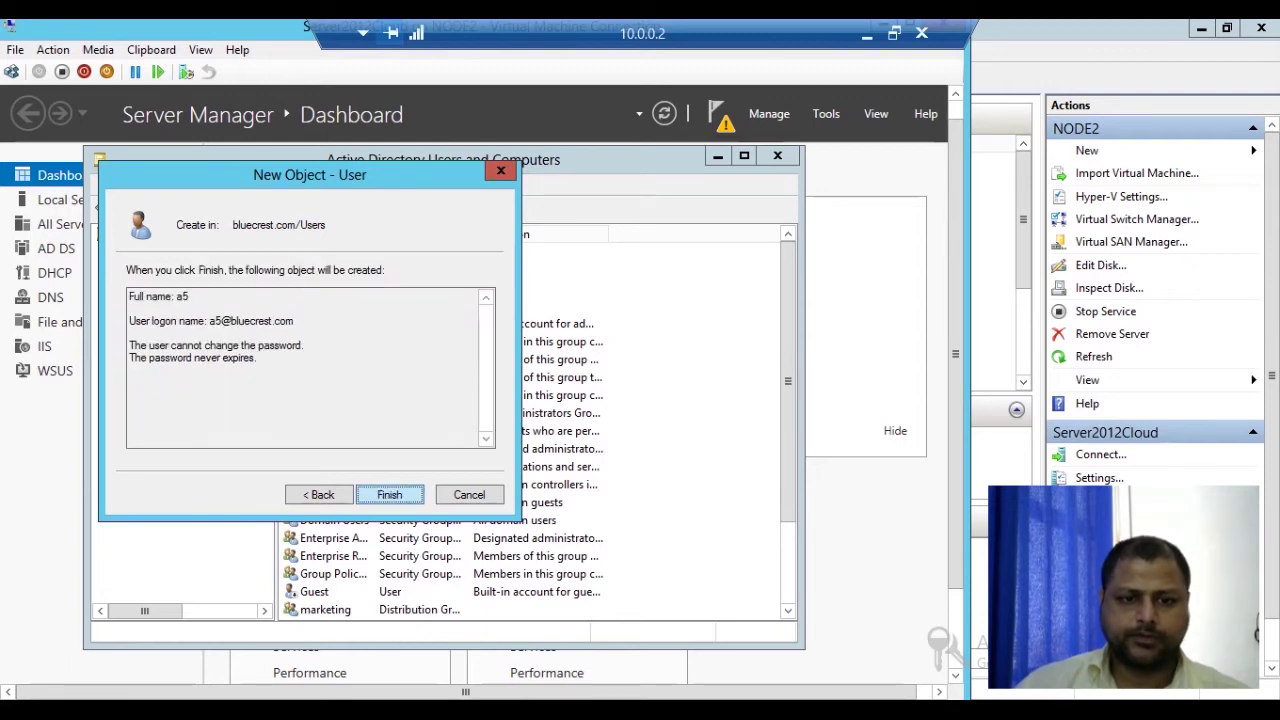
pyautogui.press('Return')
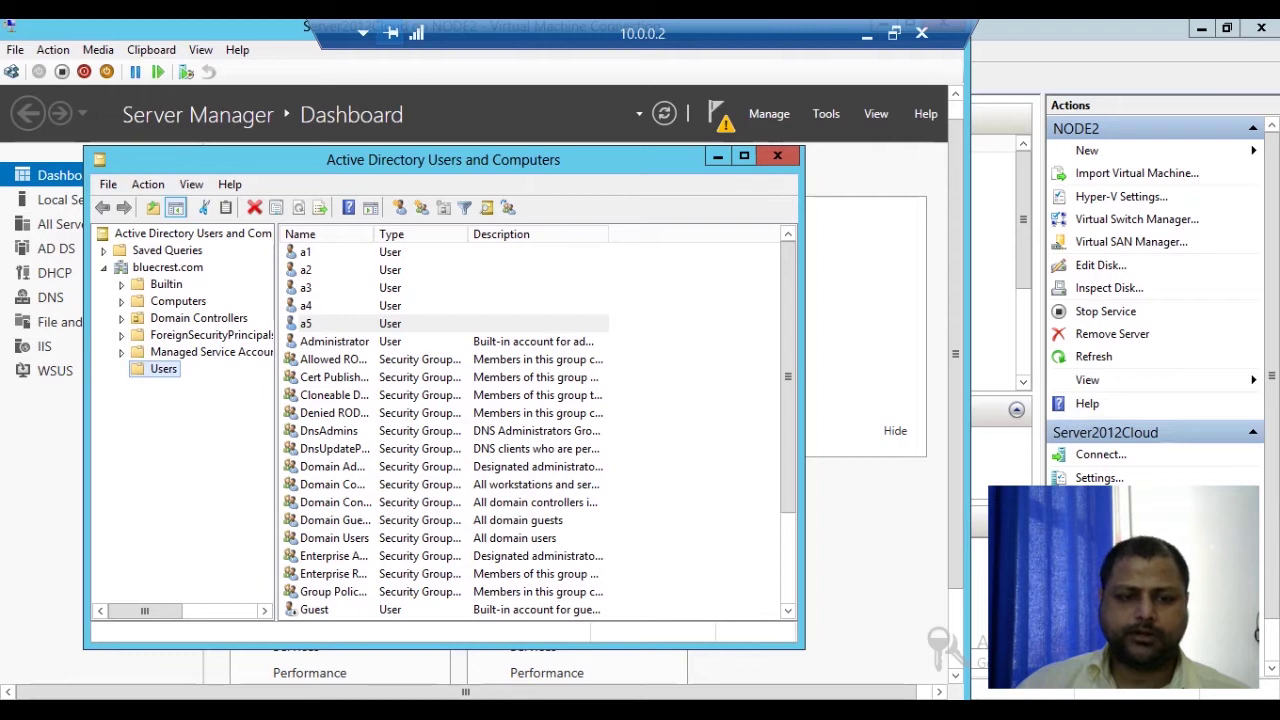
# Step: In a5's properties, list all domain groups available for membership
pyautogui.rightClick(343, 324)
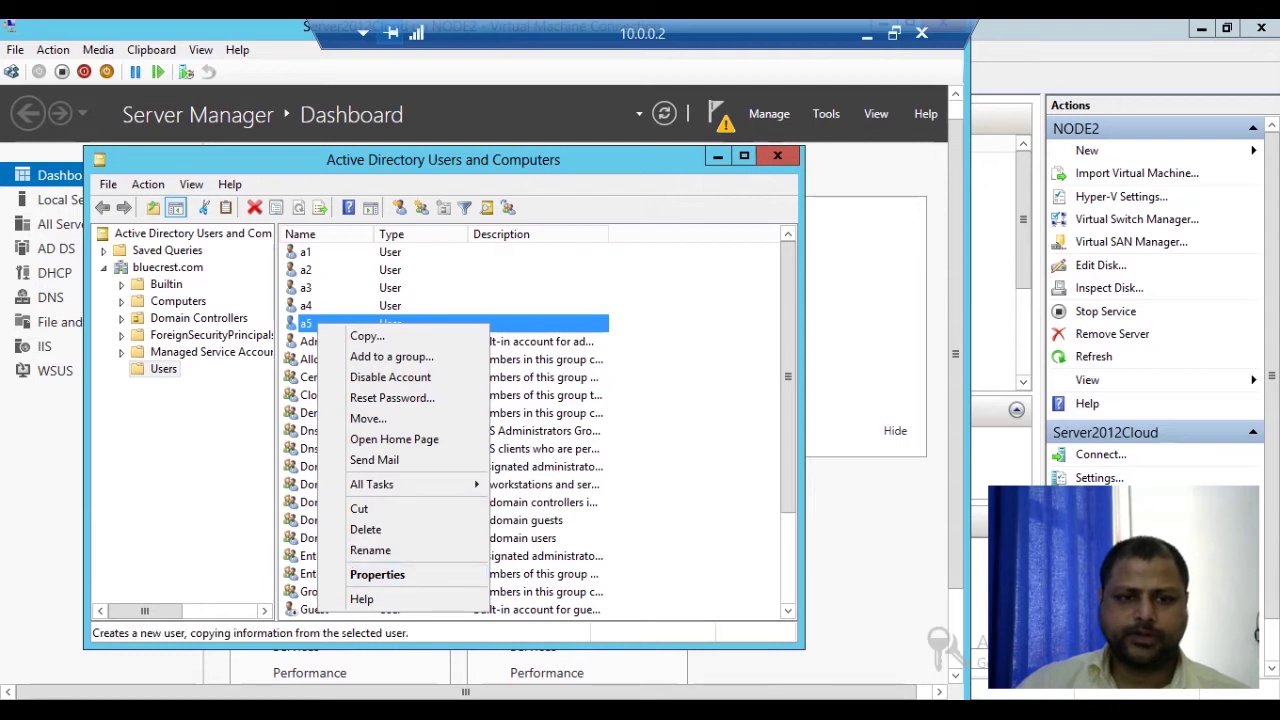
pyautogui.press('Return')
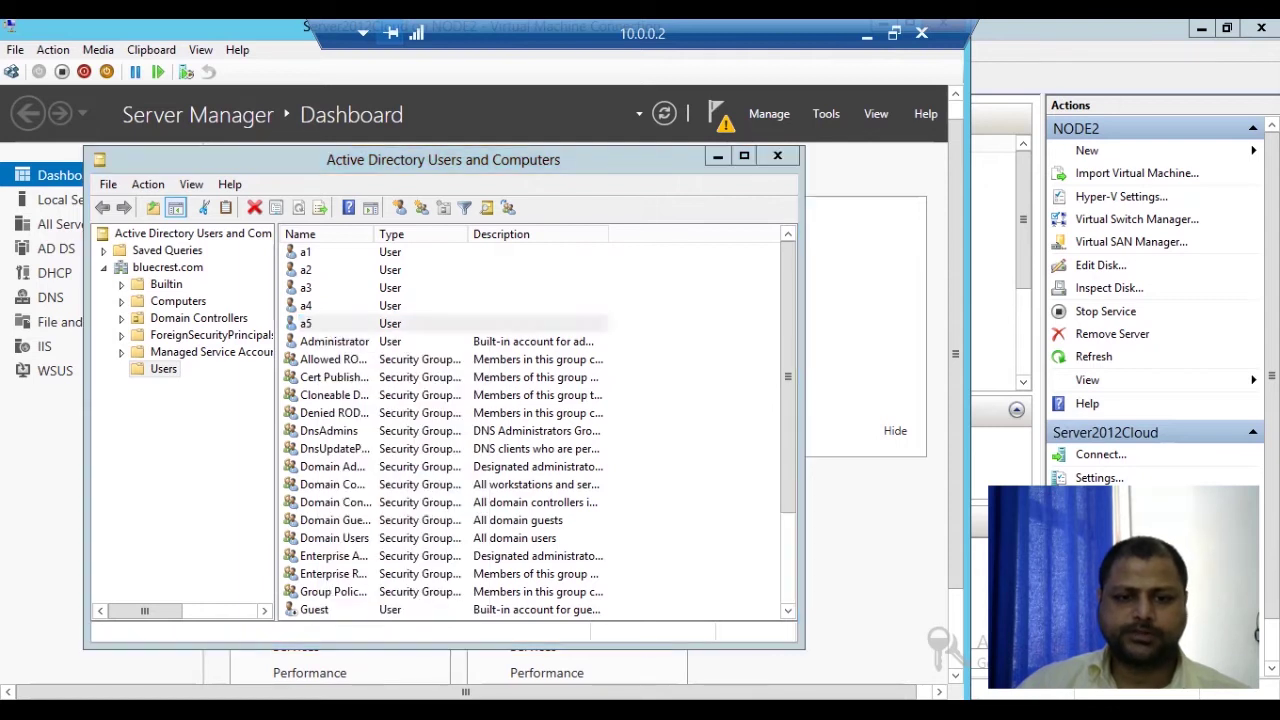
pyautogui.click(308, 188)
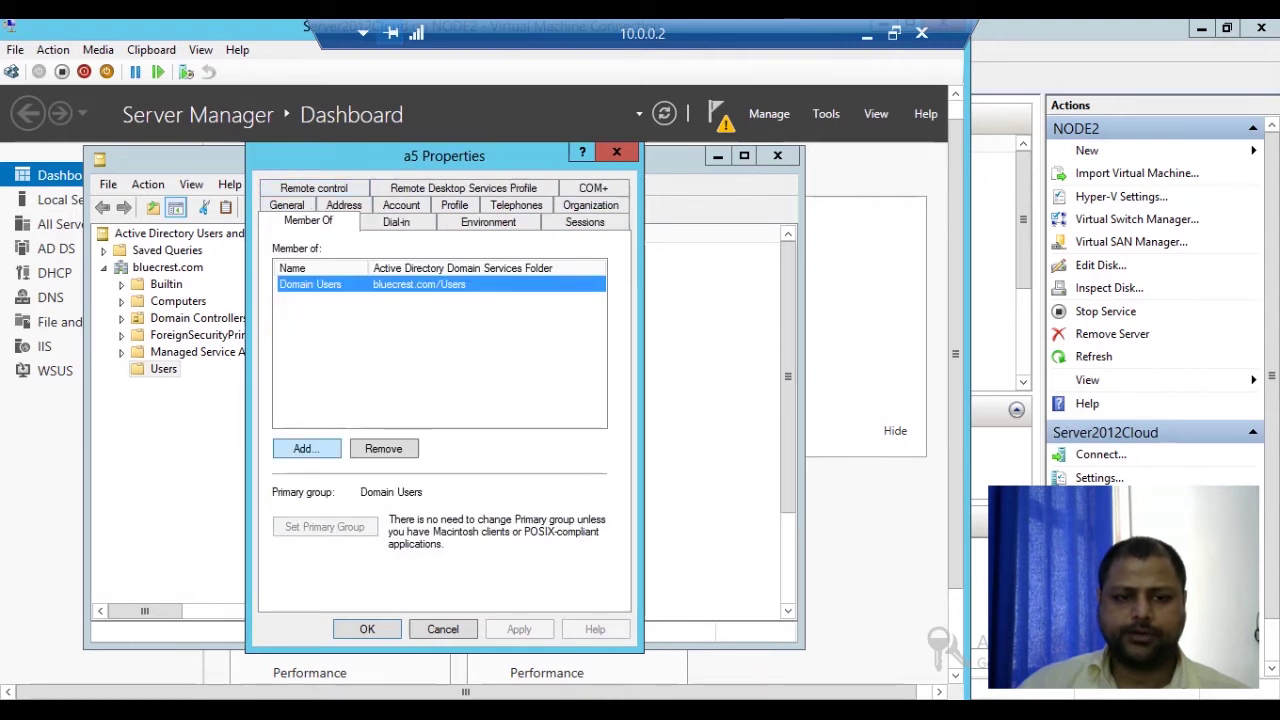
pyautogui.click(306, 448)
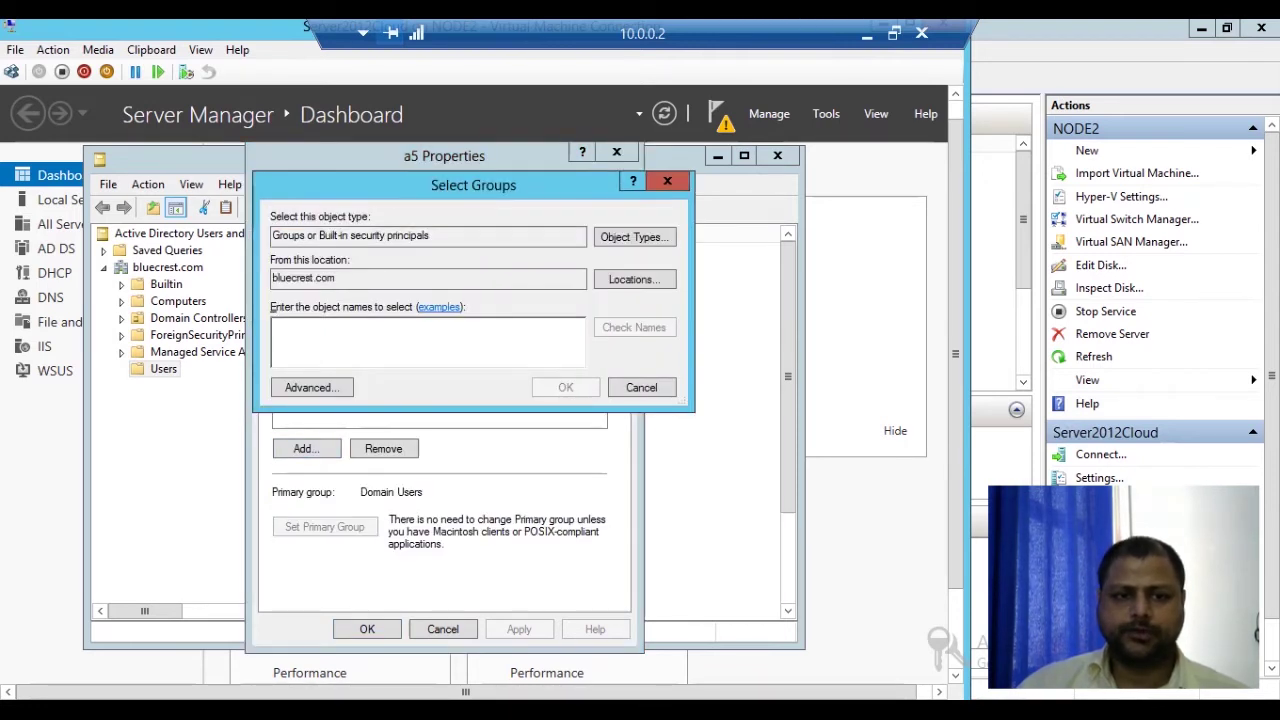
pyautogui.click(312, 387)
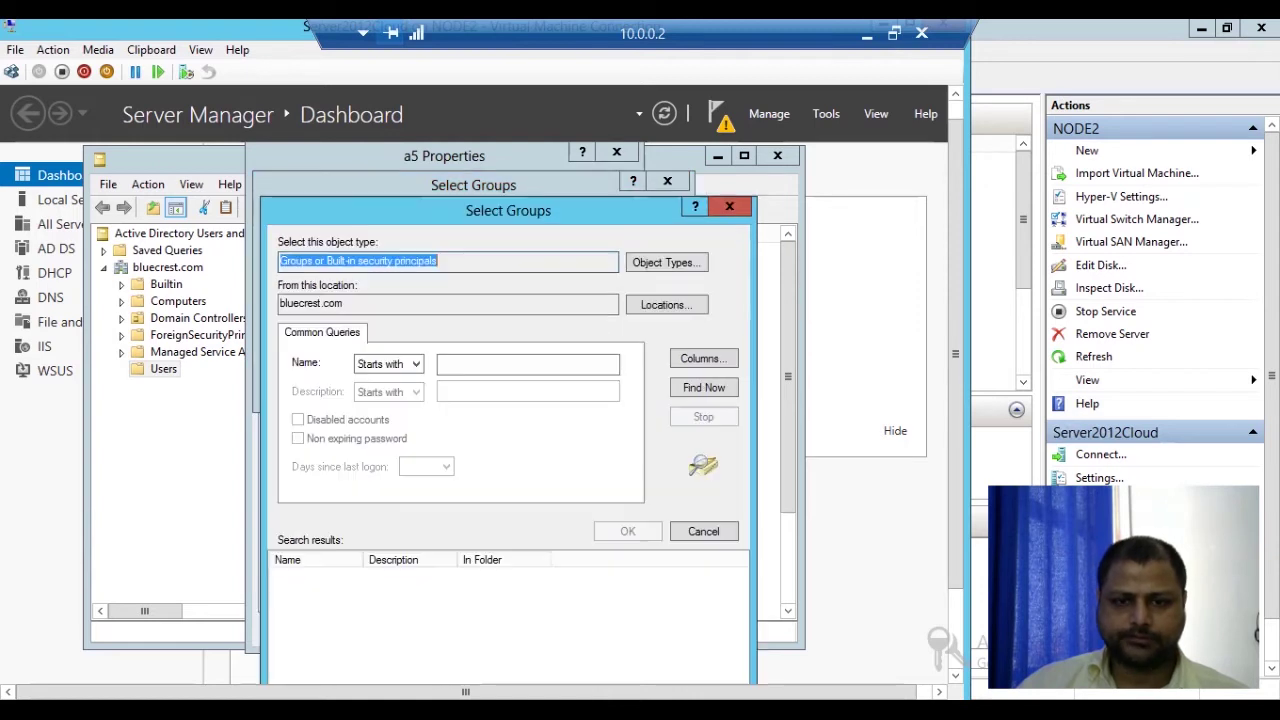
pyautogui.press('Return')
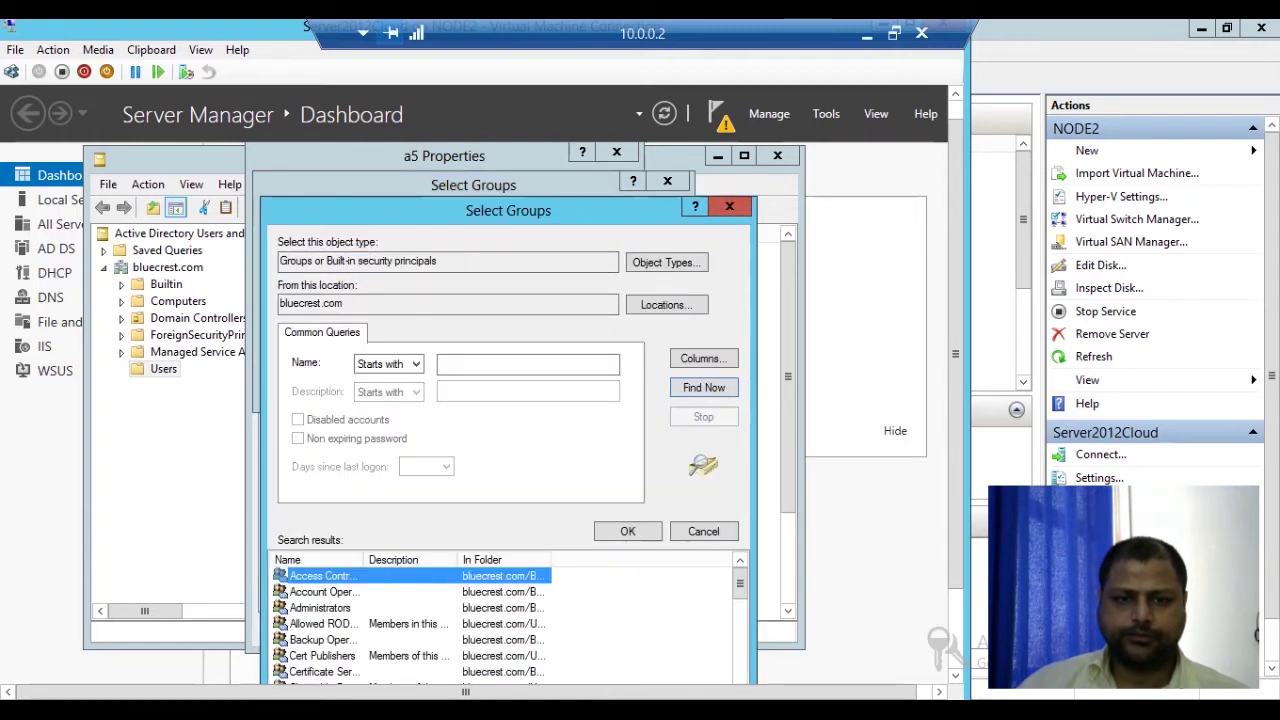
# Step: Add a5 to the Server Operators group and apply the change
pyautogui.moveTo(508, 210); pyautogui.dragTo(529, 126)
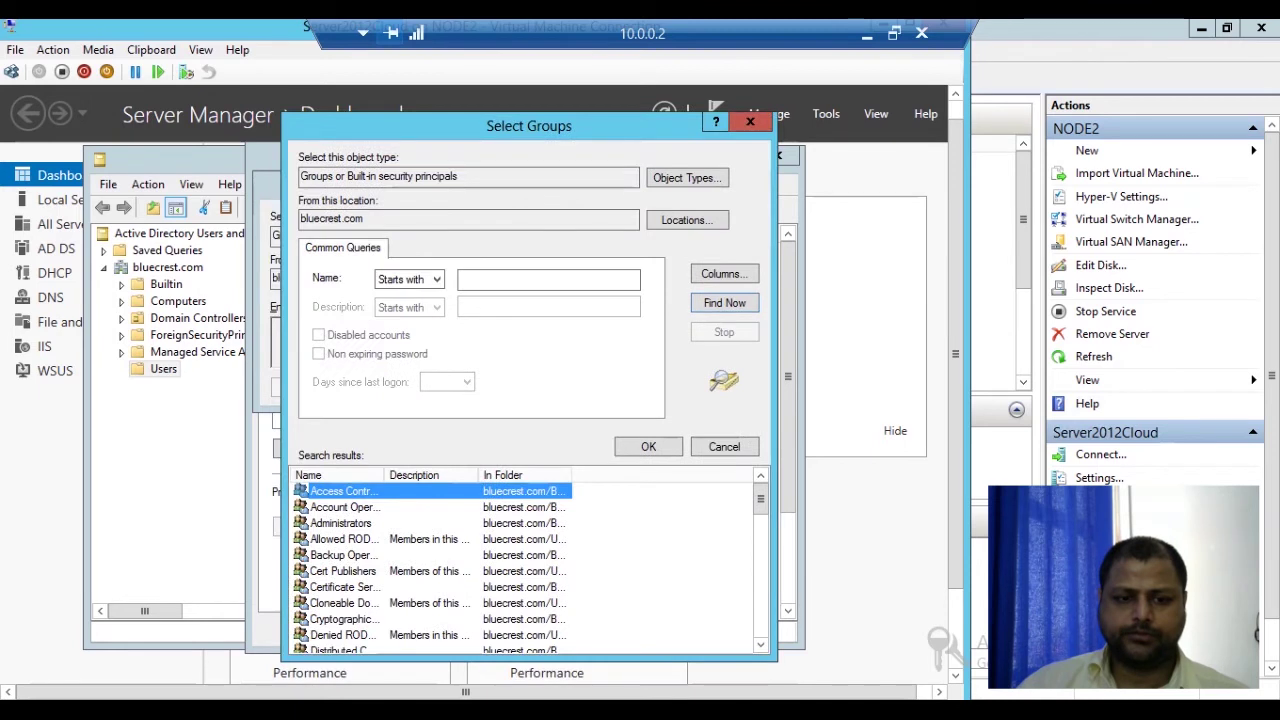
pyautogui.scroll(-9, 530, 565)
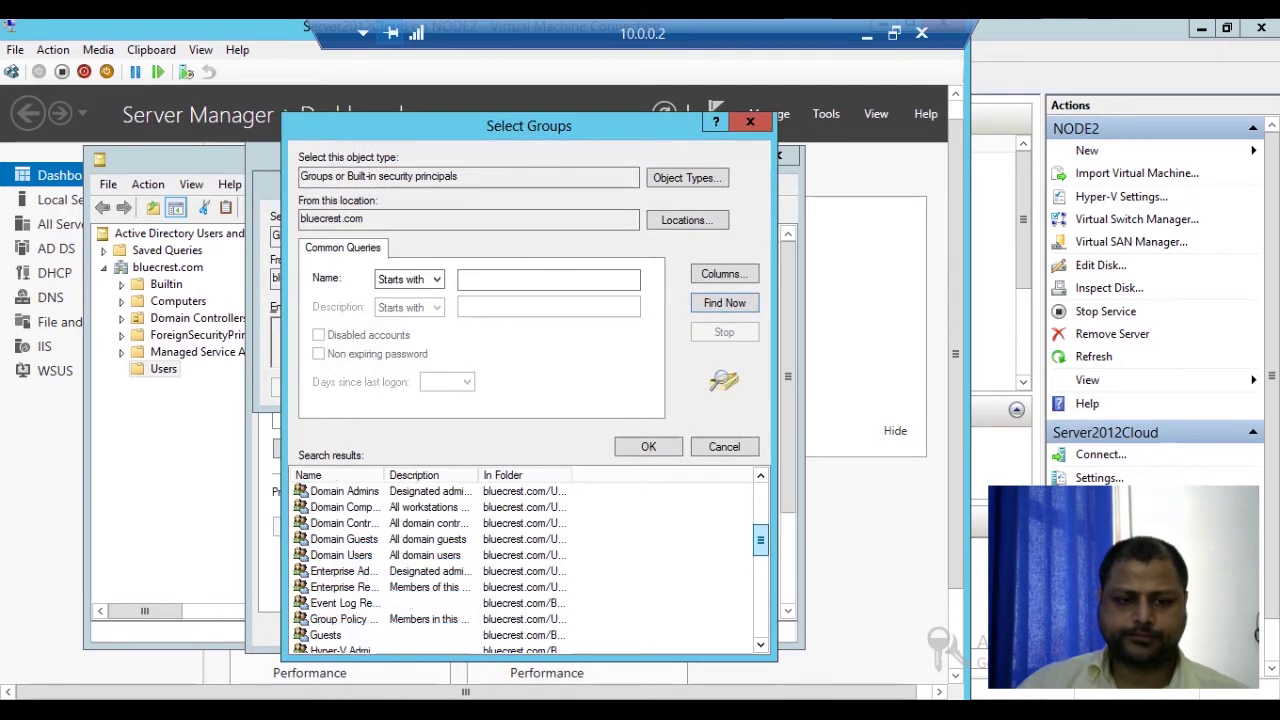
pyautogui.scroll(-4, 525, 565)
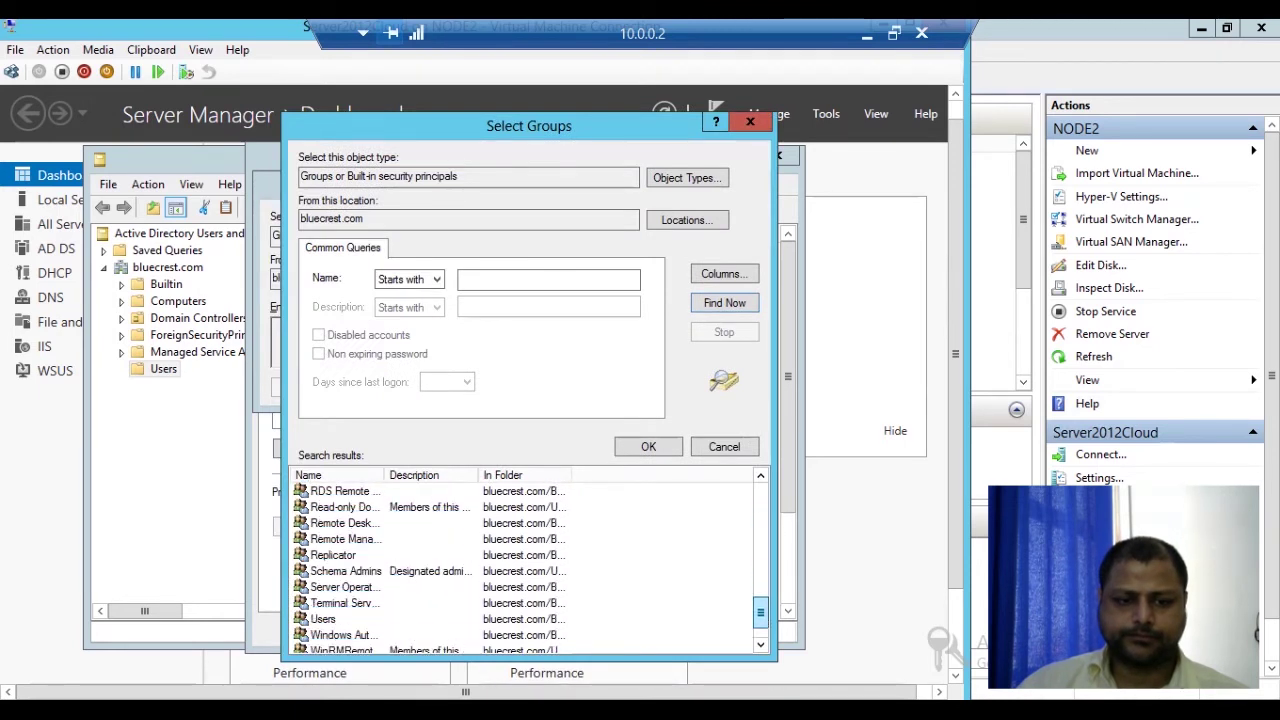
pyautogui.click(340, 587)
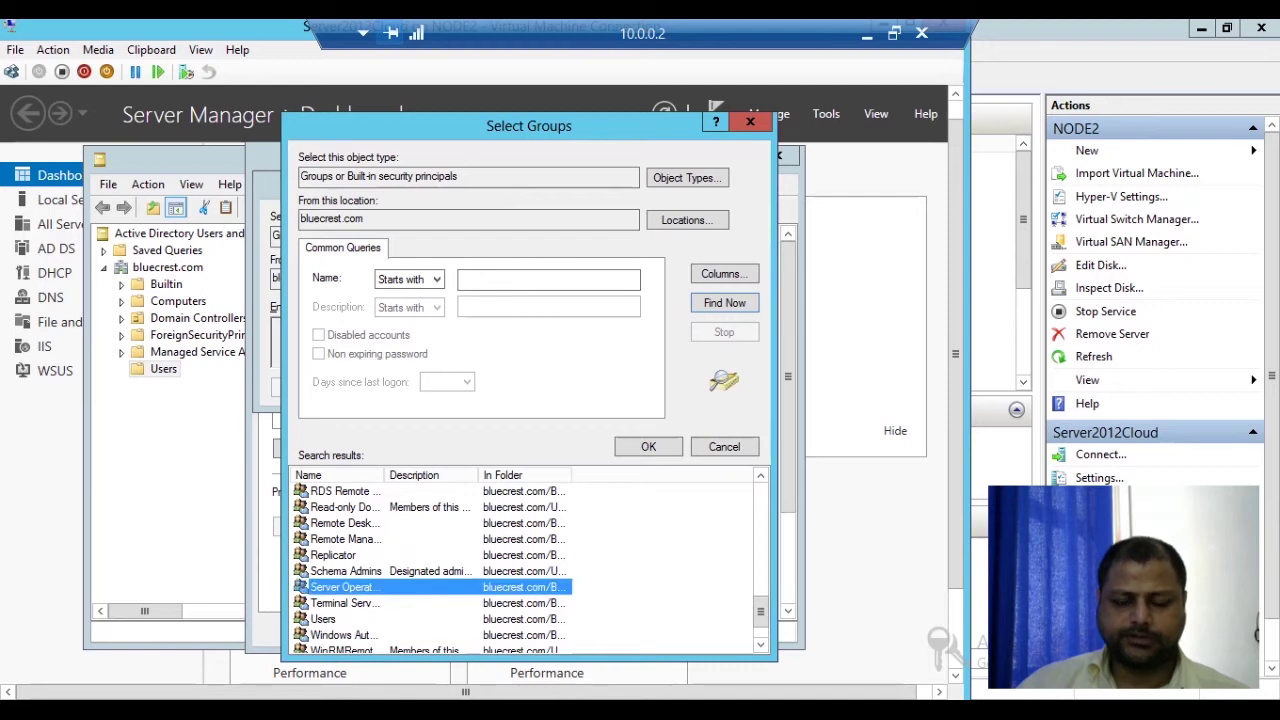
pyautogui.press('Return')
pyautogui.press('Return')
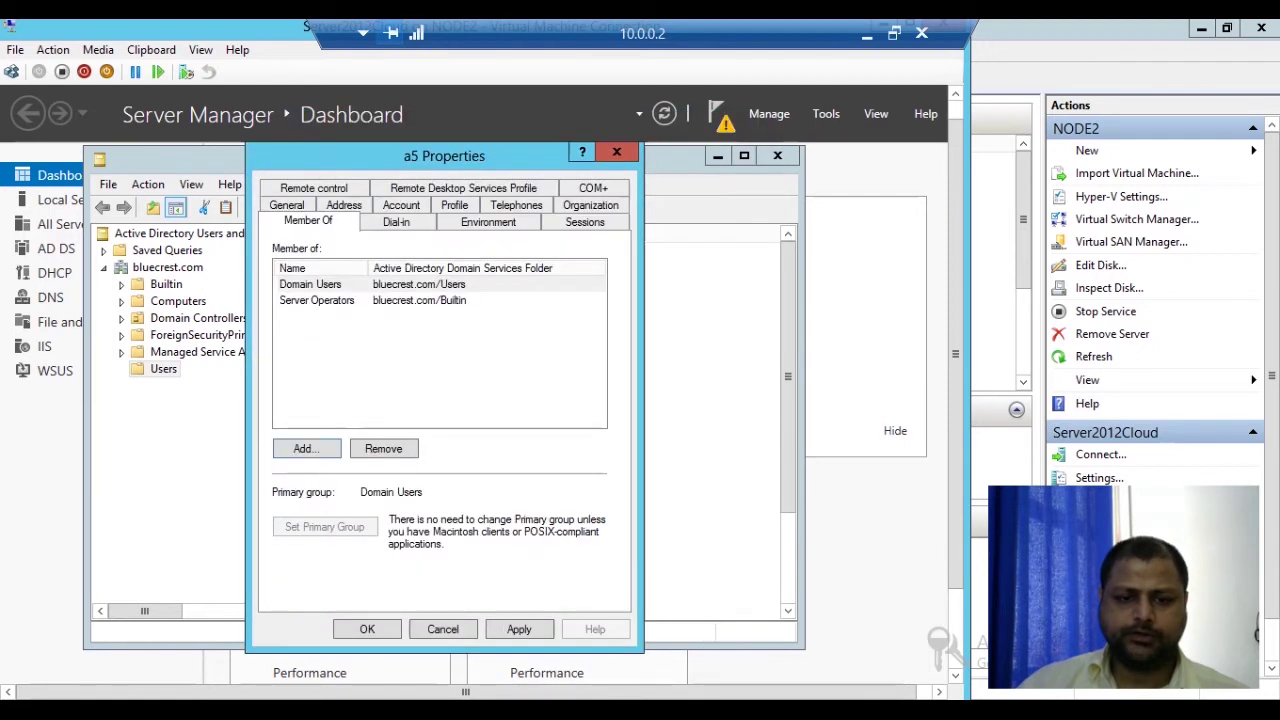
pyautogui.click(519, 629)
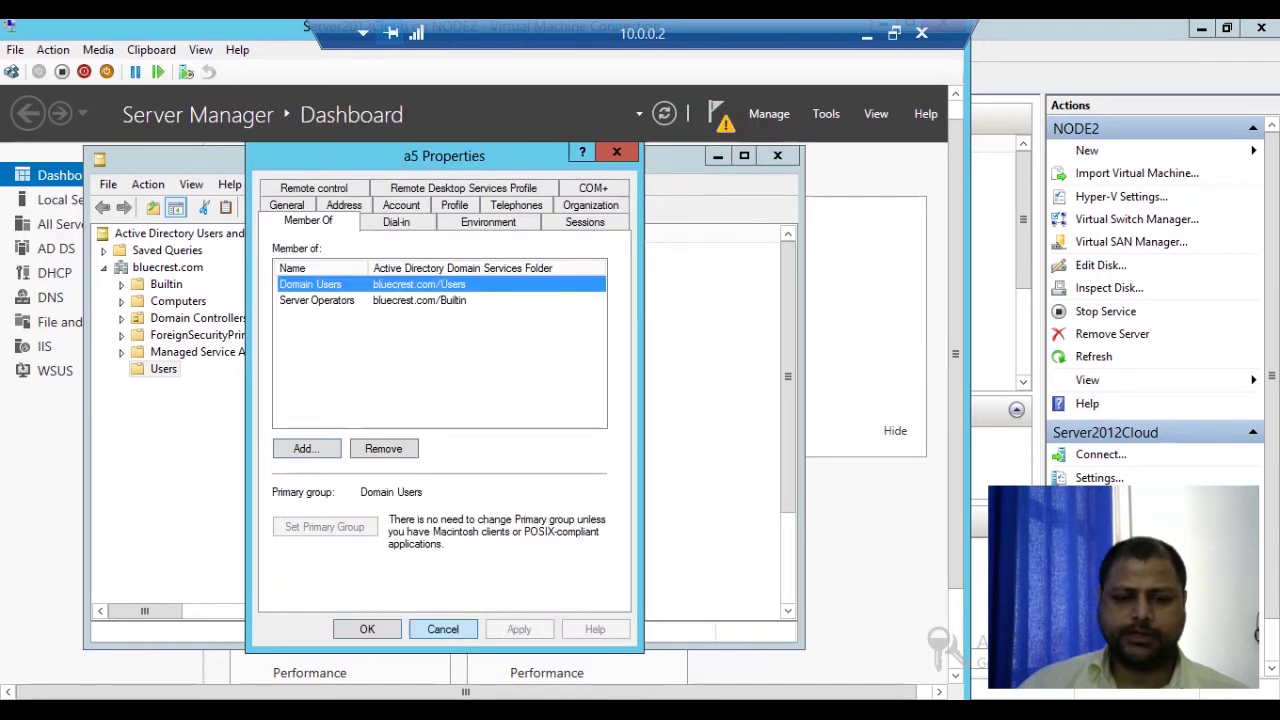
pyautogui.press('Return')
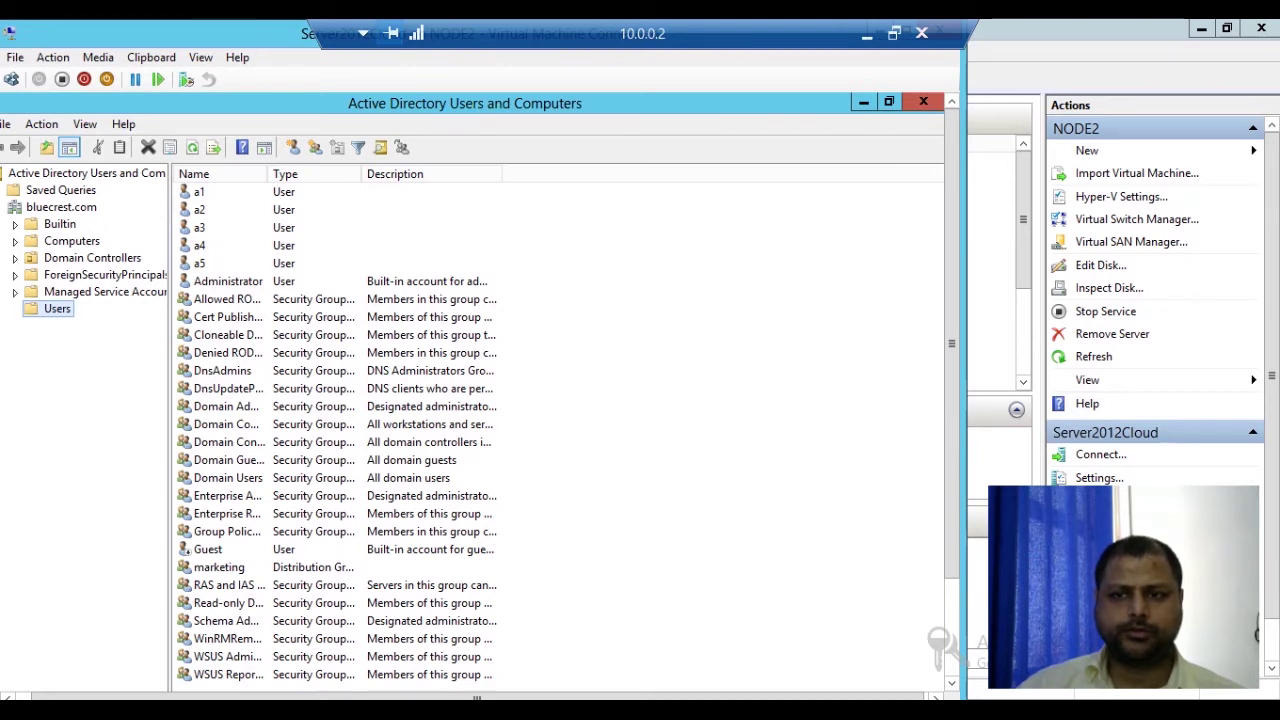
# Step: Close Active Directory Users and Computers and sign the administrator out from the Start screen
pyautogui.click(923, 101)
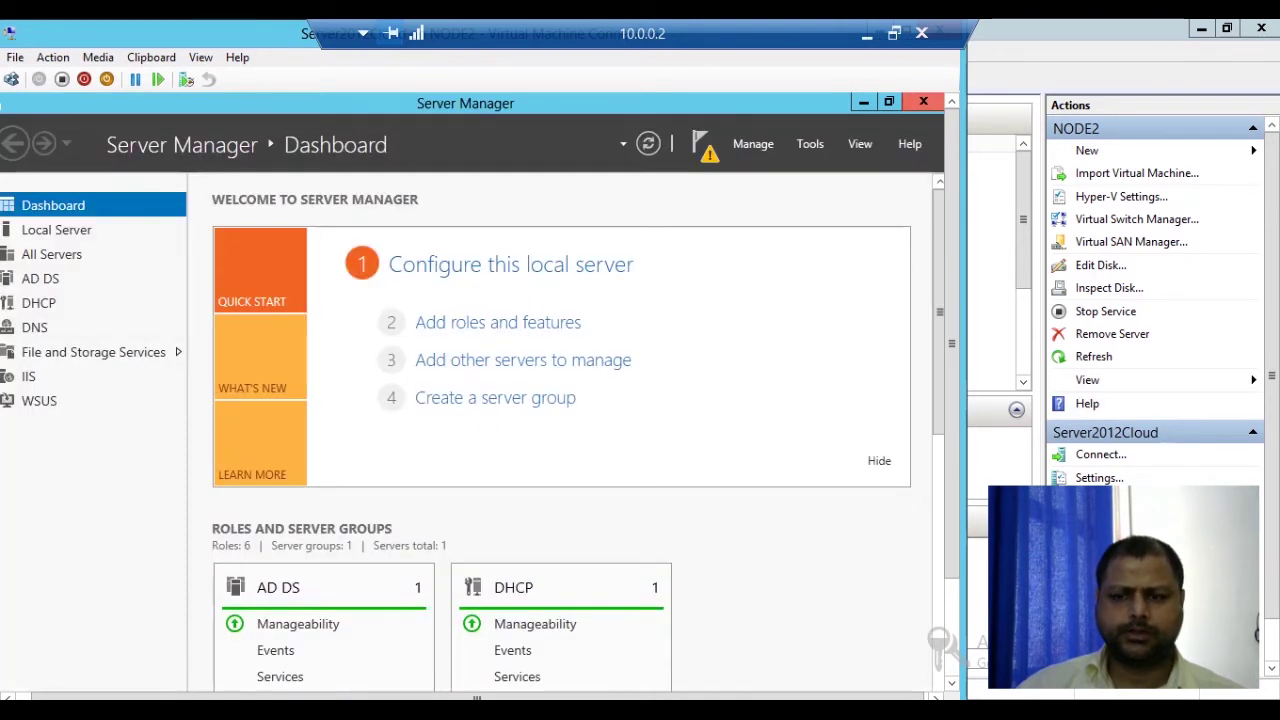
pyautogui.moveTo(944, 688)
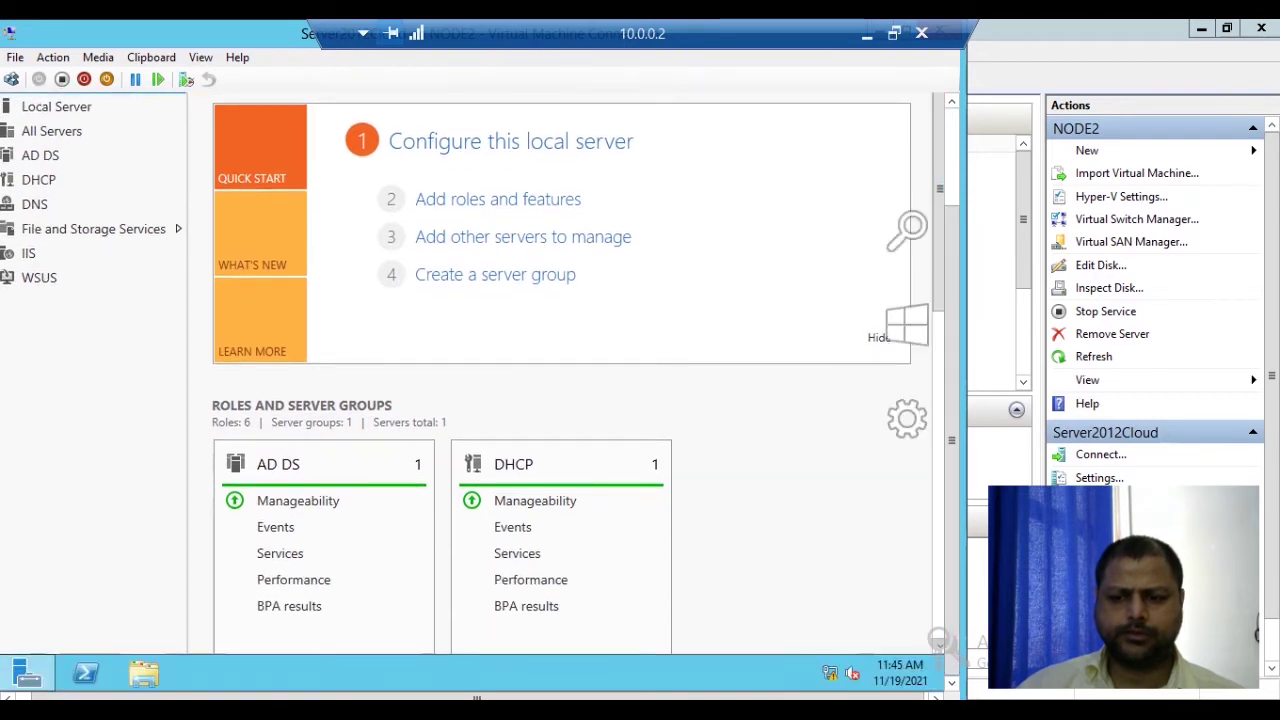
pyautogui.press('super')
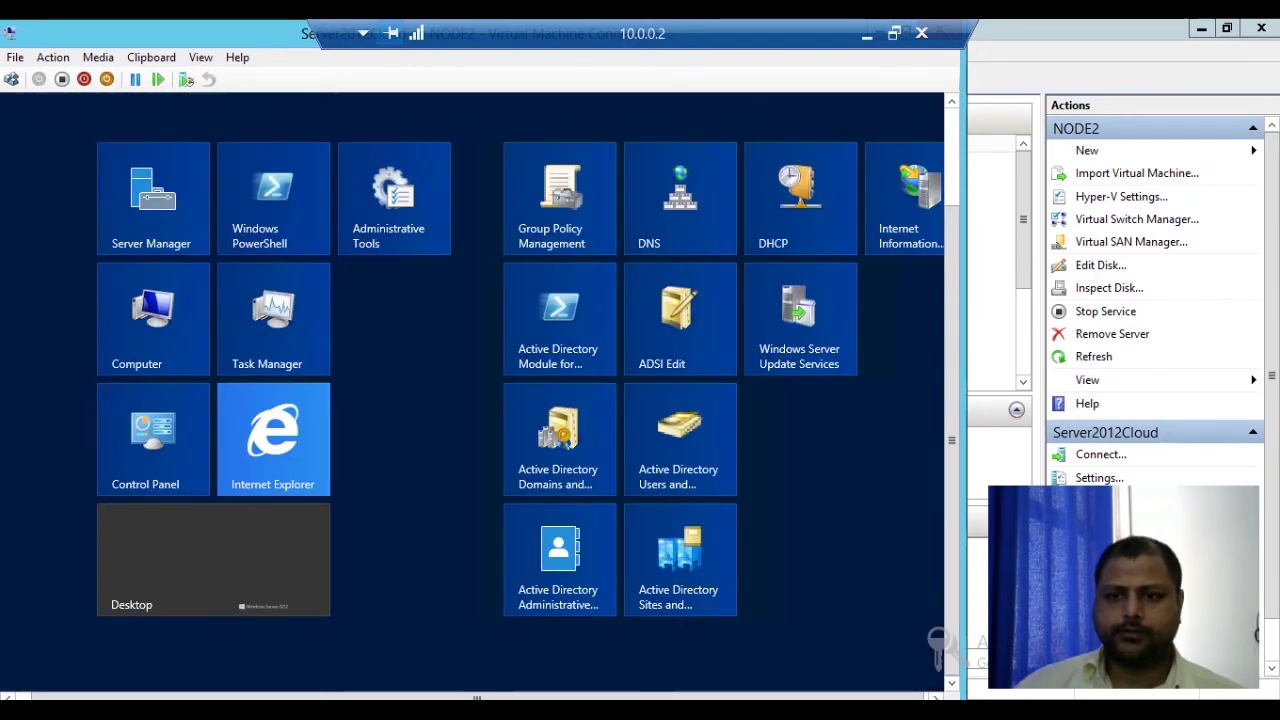
pyautogui.scroll(-2, 472, 380)
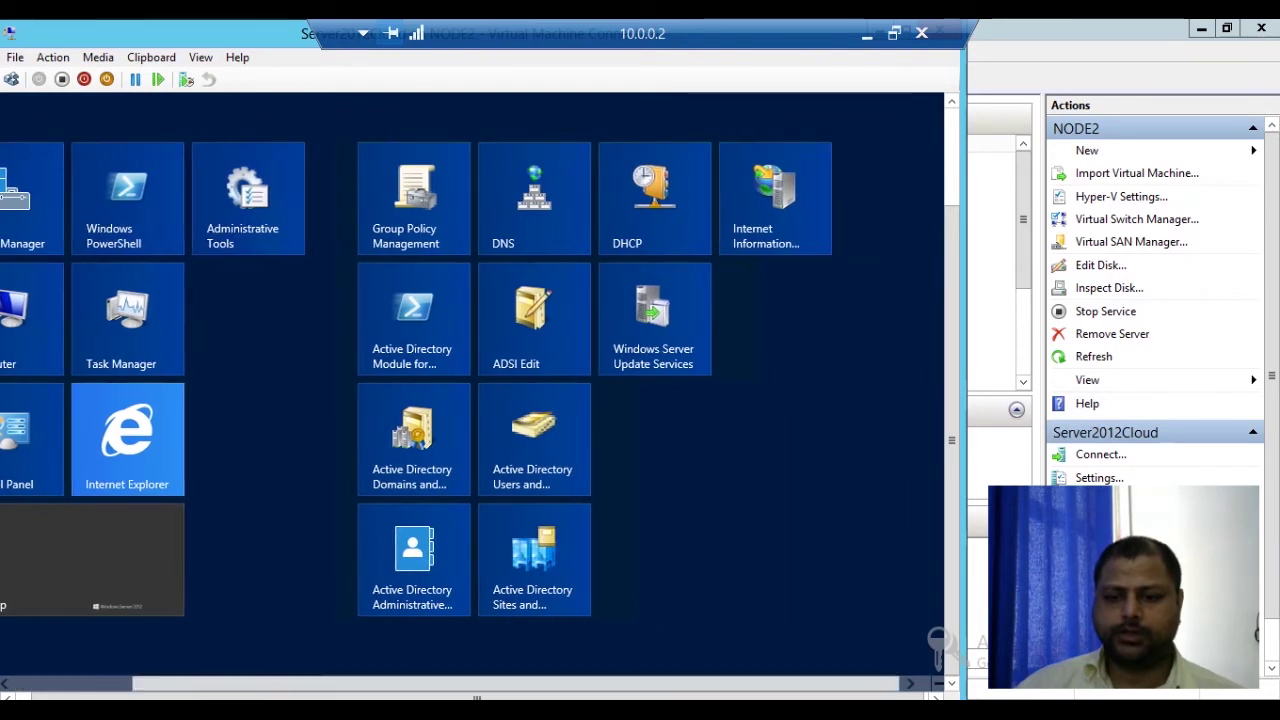
pyautogui.click(800, 168)
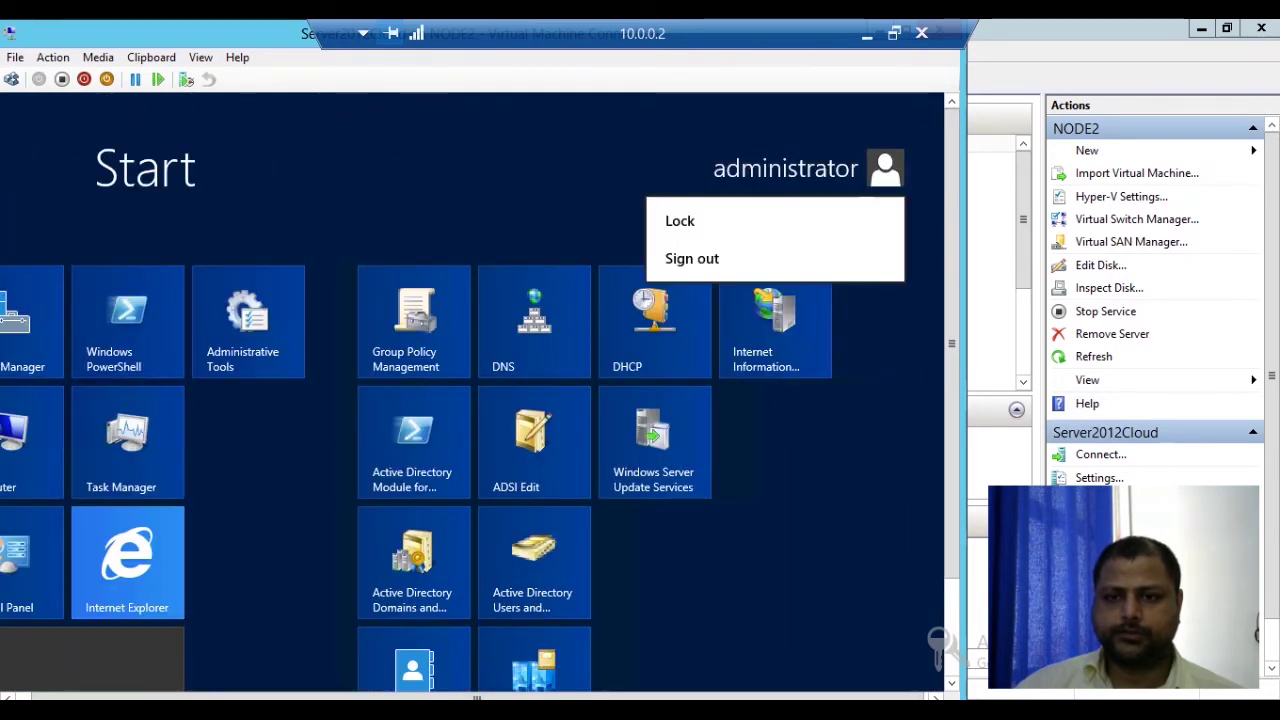
pyautogui.click(692, 258)
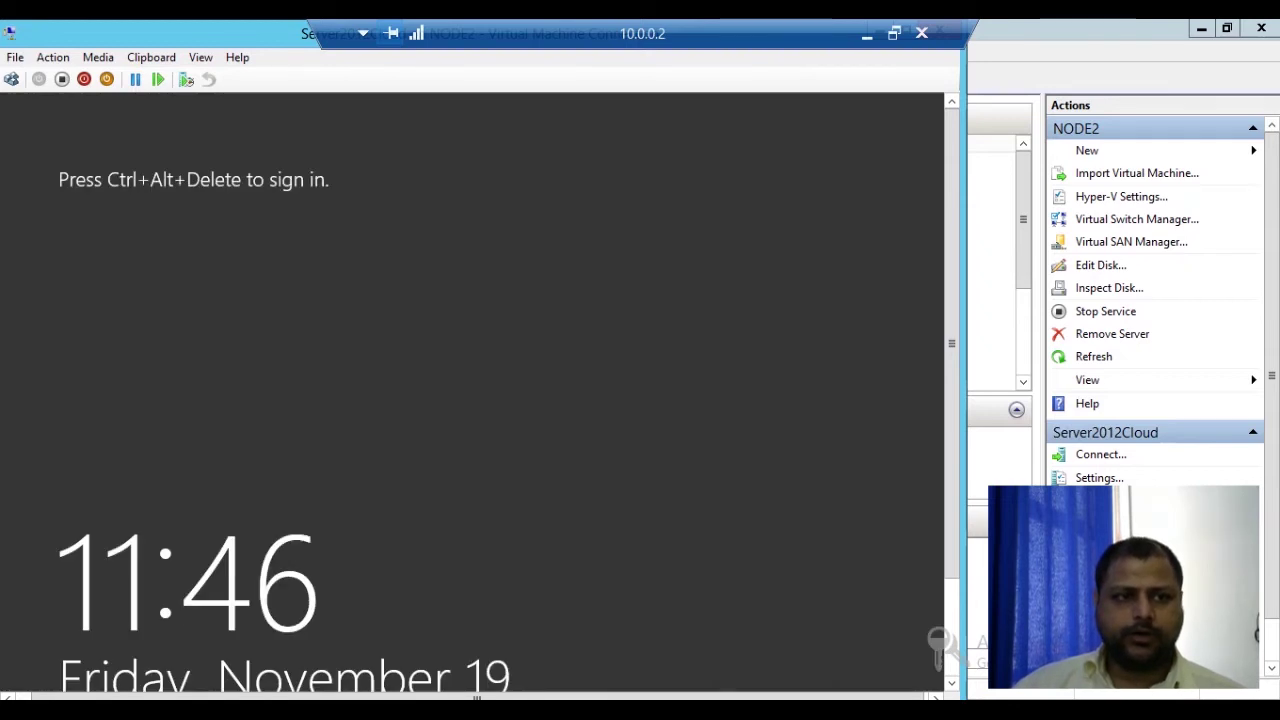
pyautogui.click(11, 80)
# Step: Sign in to the VM as the delegated user a3 with its password
pyautogui.click(589, 355)
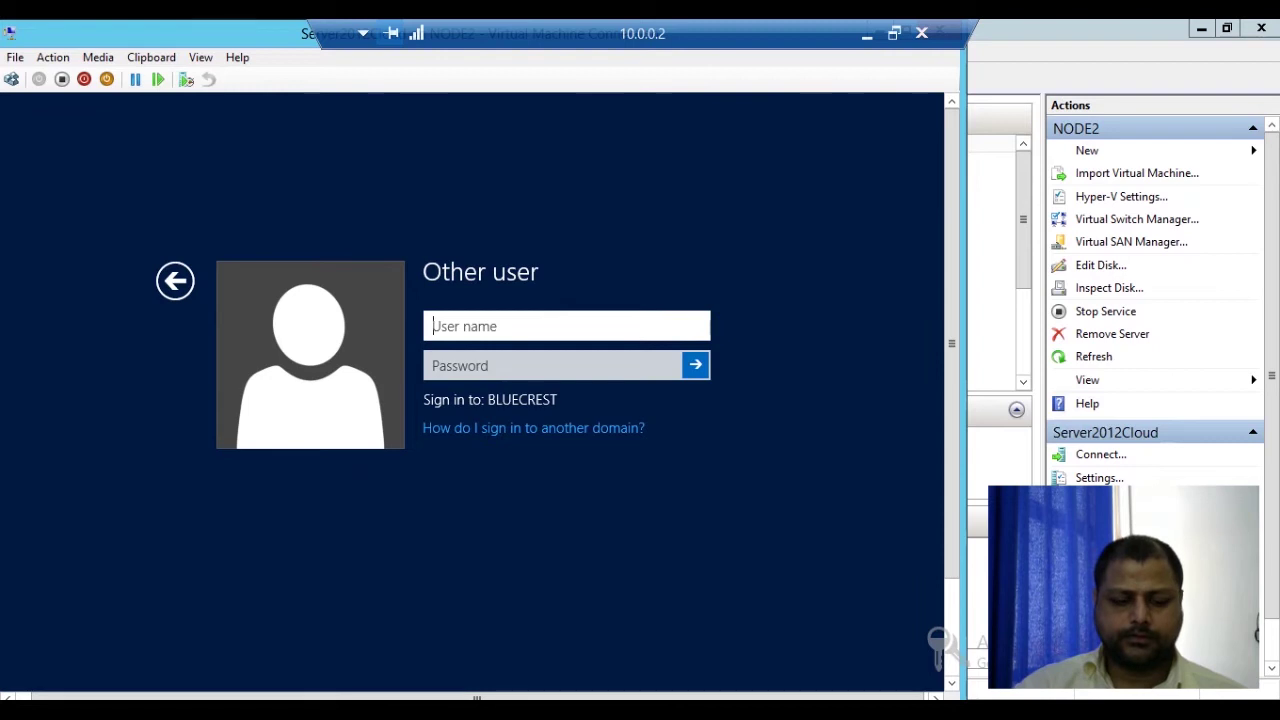
pyautogui.write('a3')
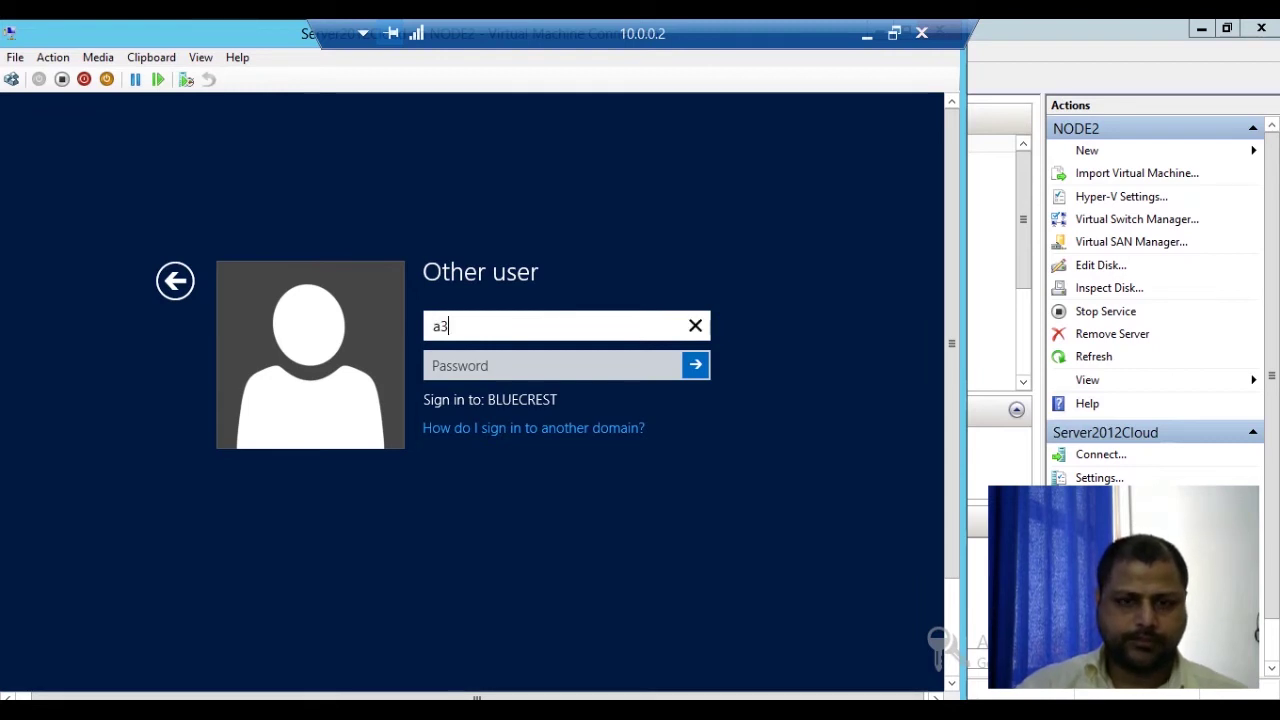
pyautogui.press('Tab')
pyautogui.write('••••')
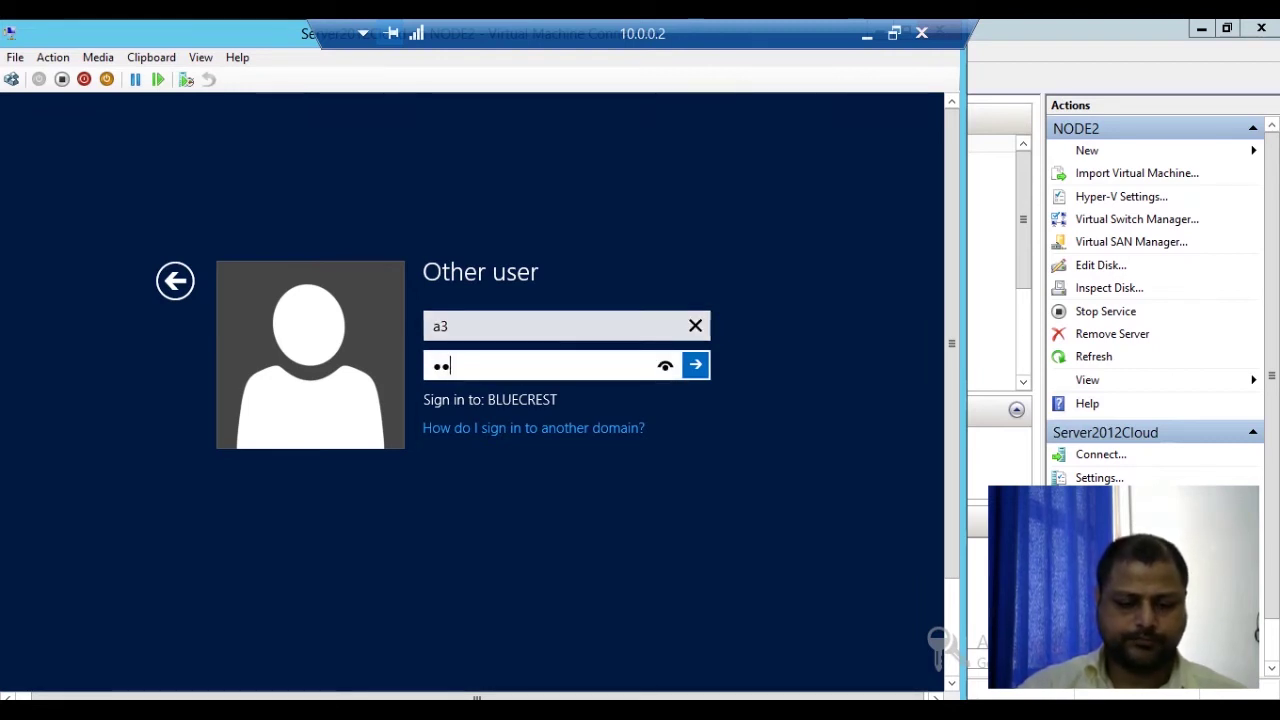
pyautogui.write('••••')
pyautogui.press('Return')
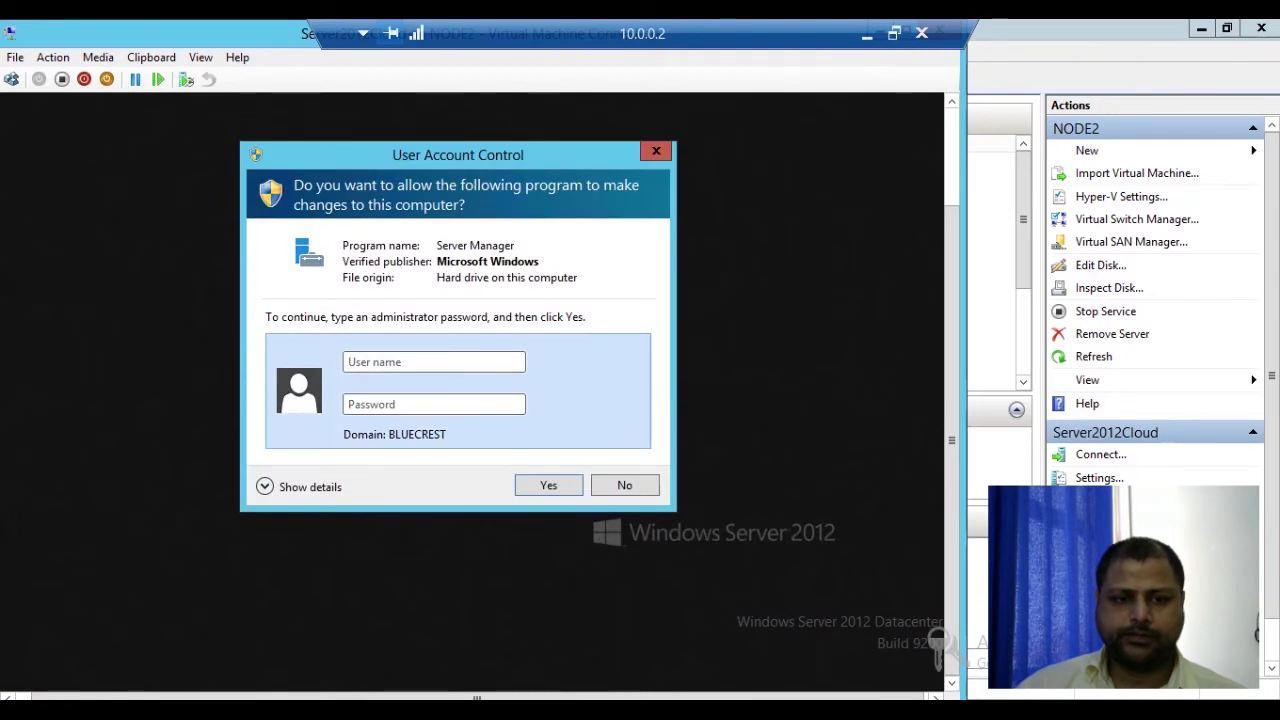
# Step: Approve the Server Manager elevation prompt with a3's BLUECREST credentials
pyautogui.write('a3')
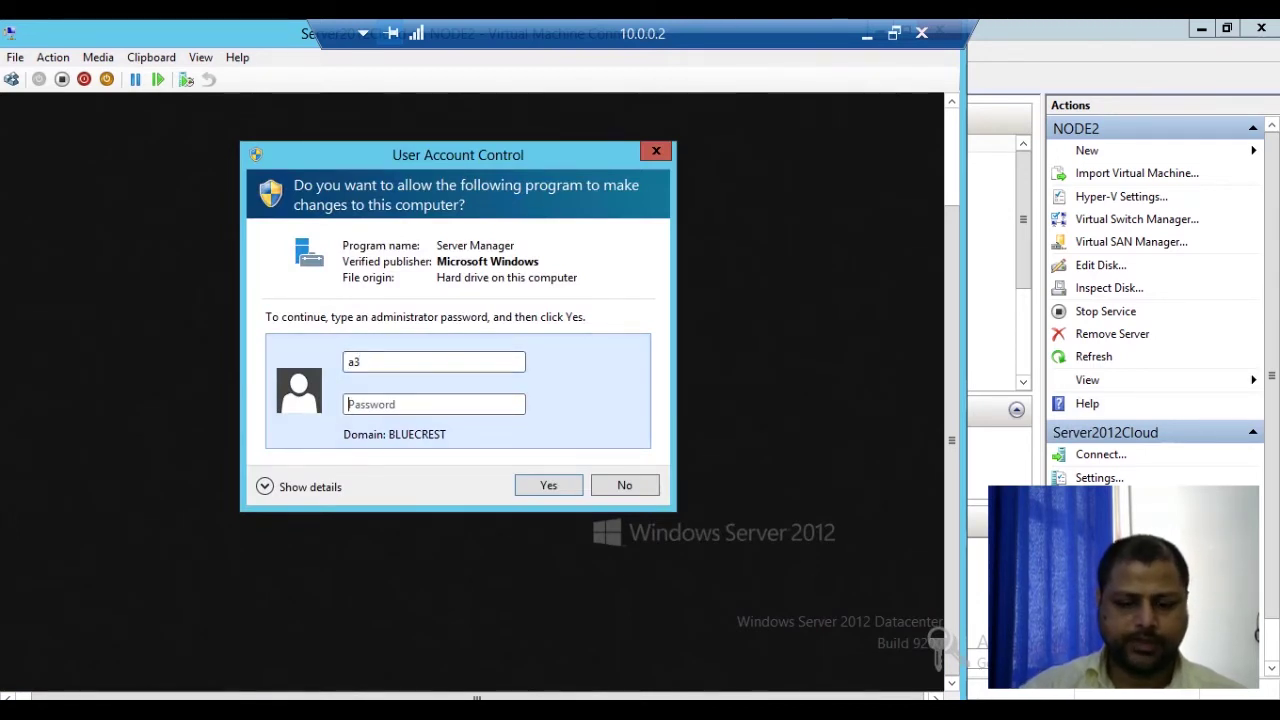
pyautogui.press('Tab')
pyautogui.write('•••••••••')
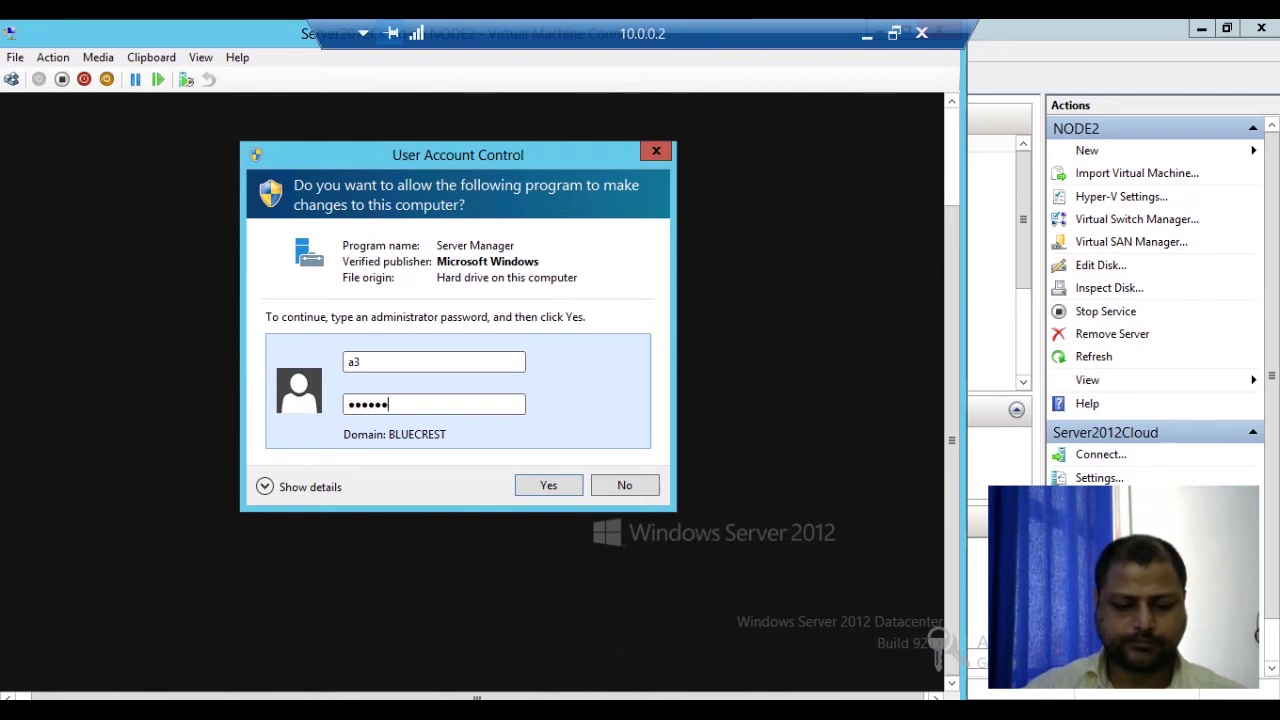
pyautogui.press('Return')
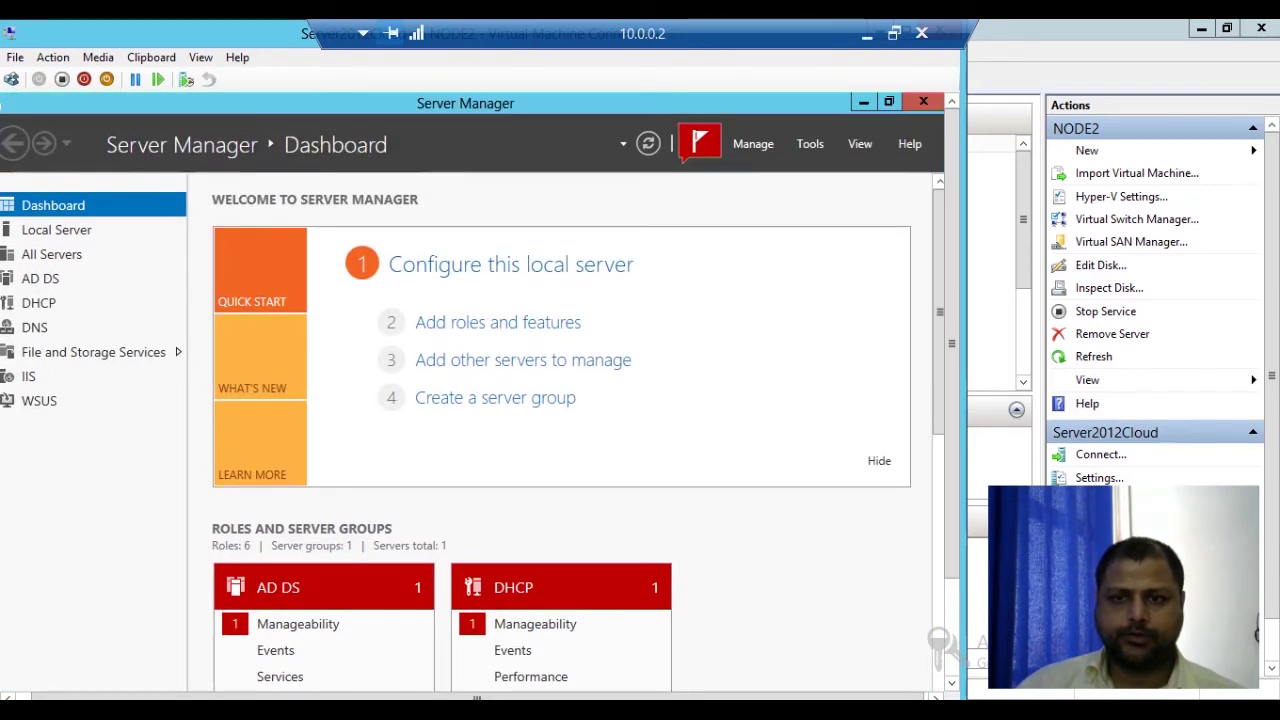
# Step: Launch Active Directory Users and Computers and try delegating control on Users, which is refused for lacking permission
pyautogui.click(810, 143)
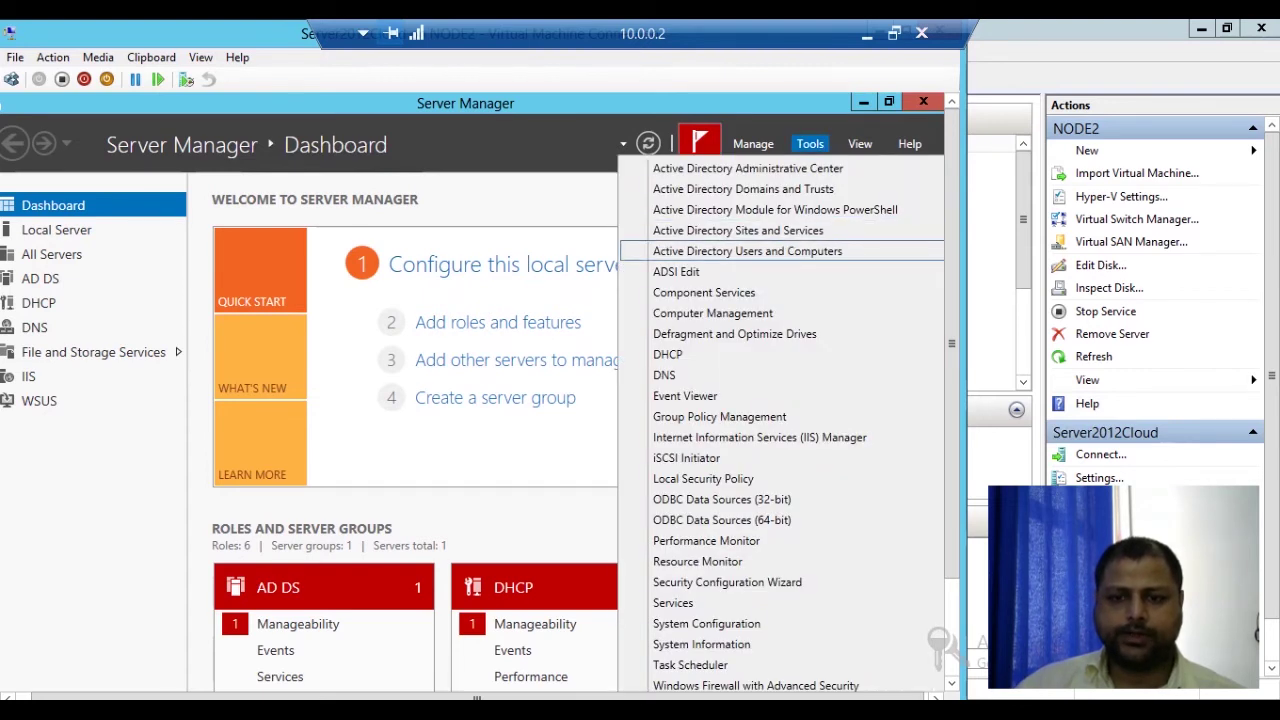
pyautogui.click(747, 251)
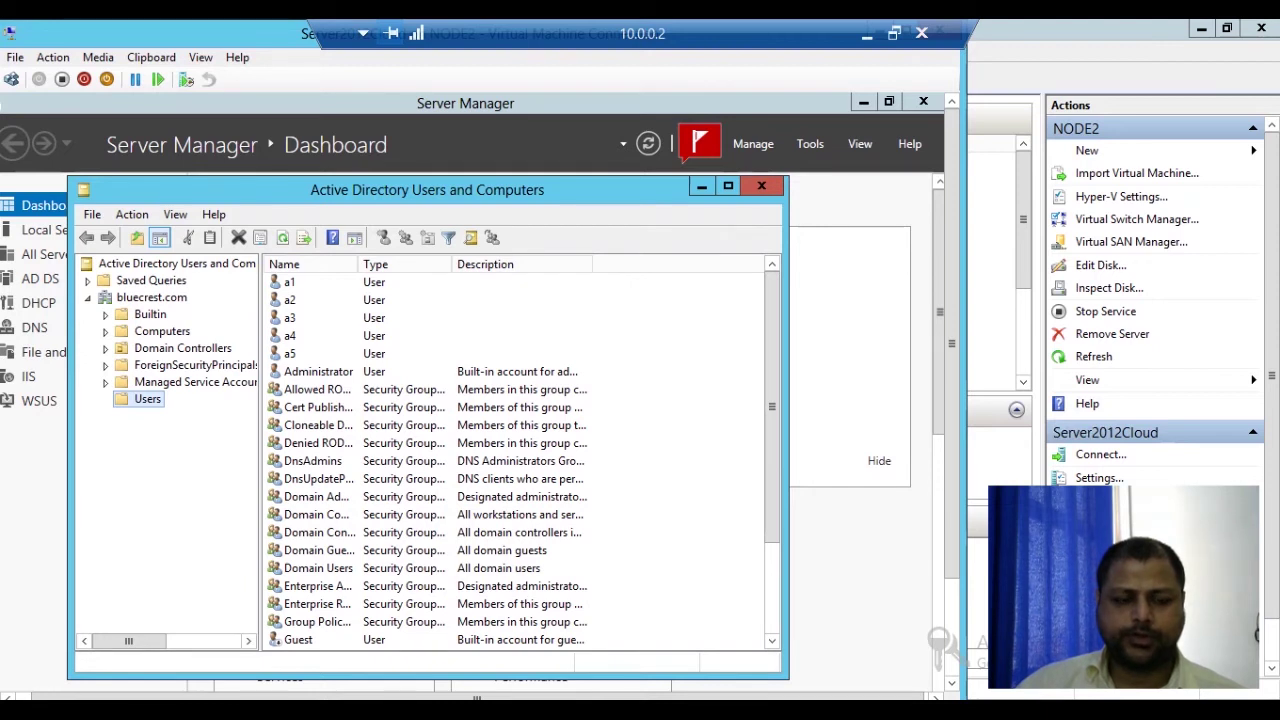
pyautogui.rightClick(132, 400)
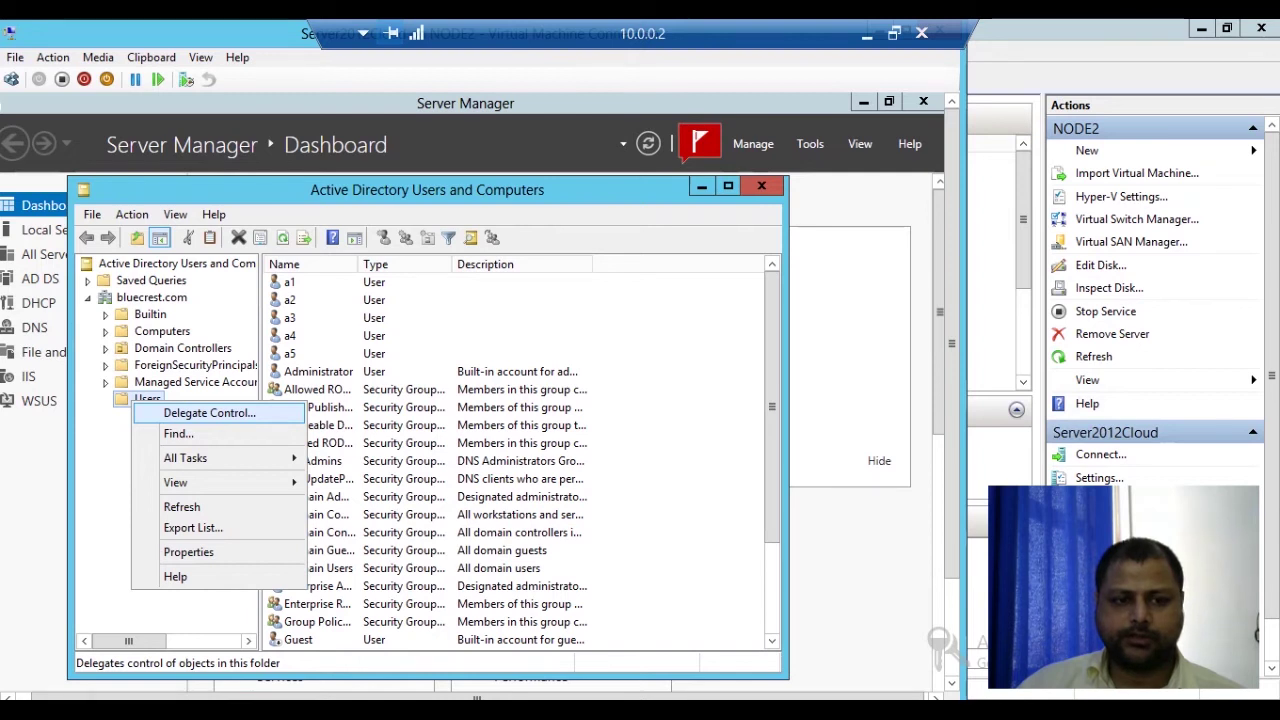
pyautogui.click(209, 412)
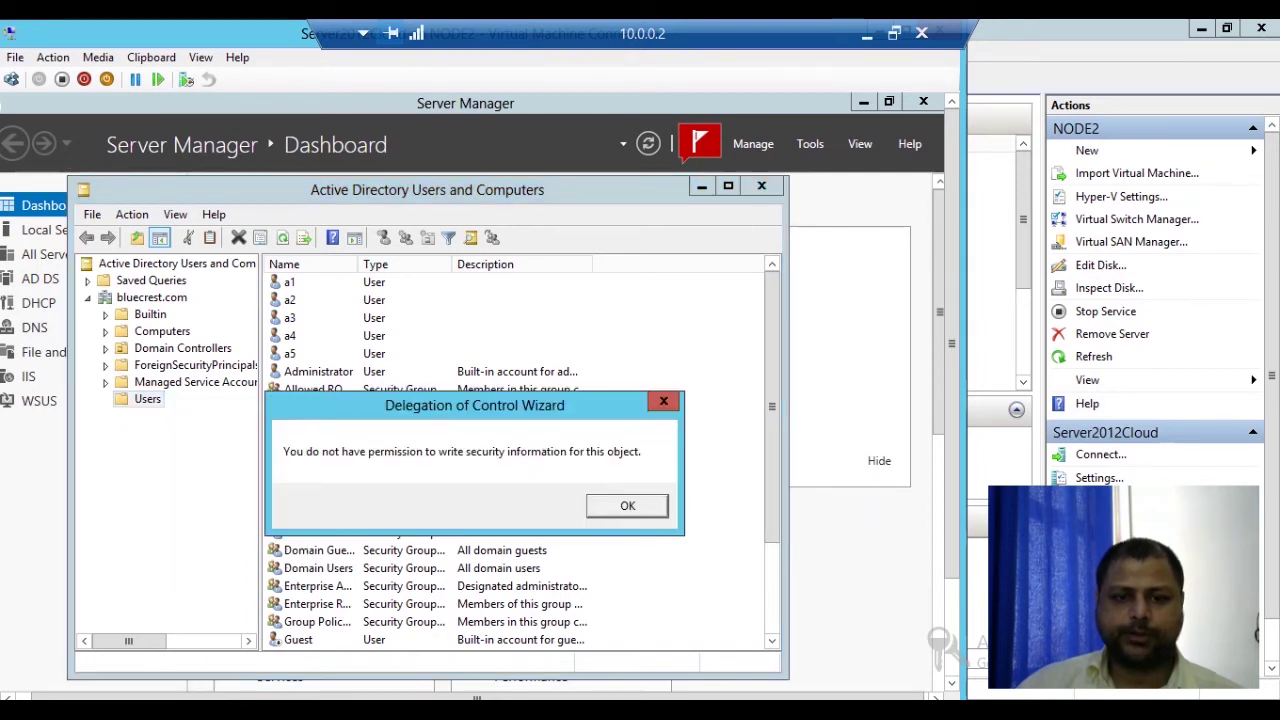
pyautogui.press('Return')
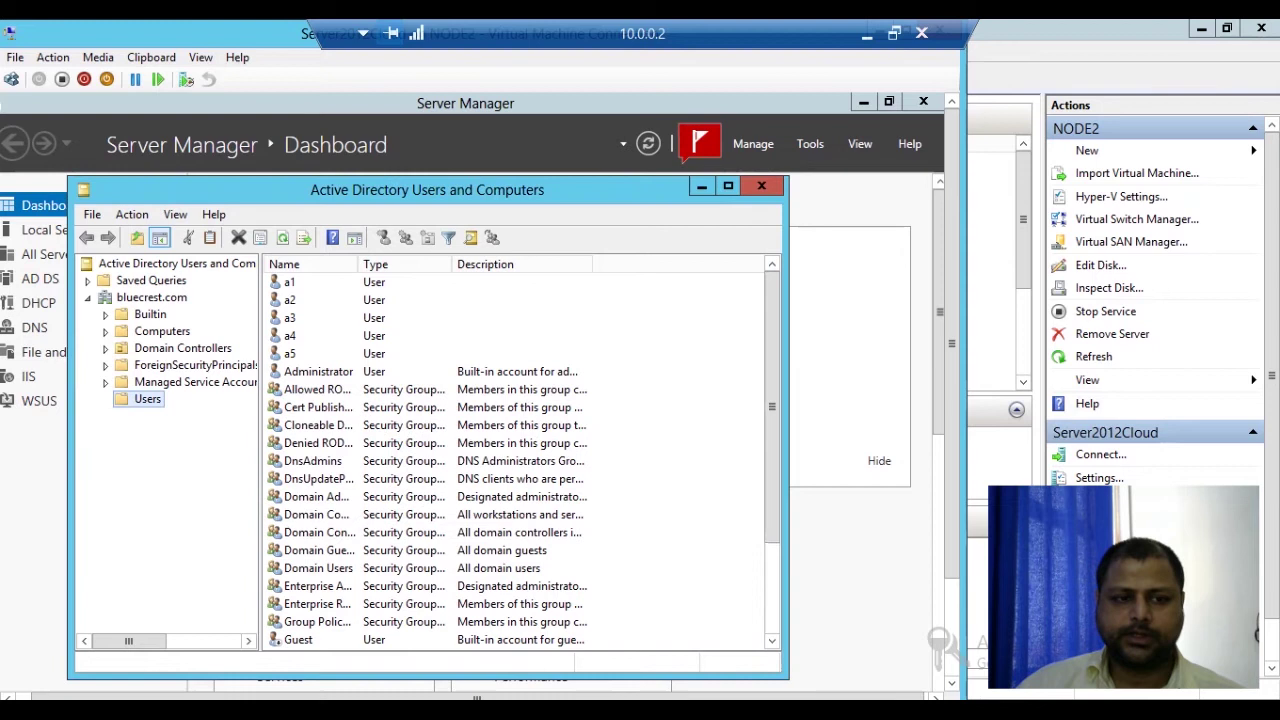
# Step: Close Active Directory Users and Computers
pyautogui.rightClick(148, 399)
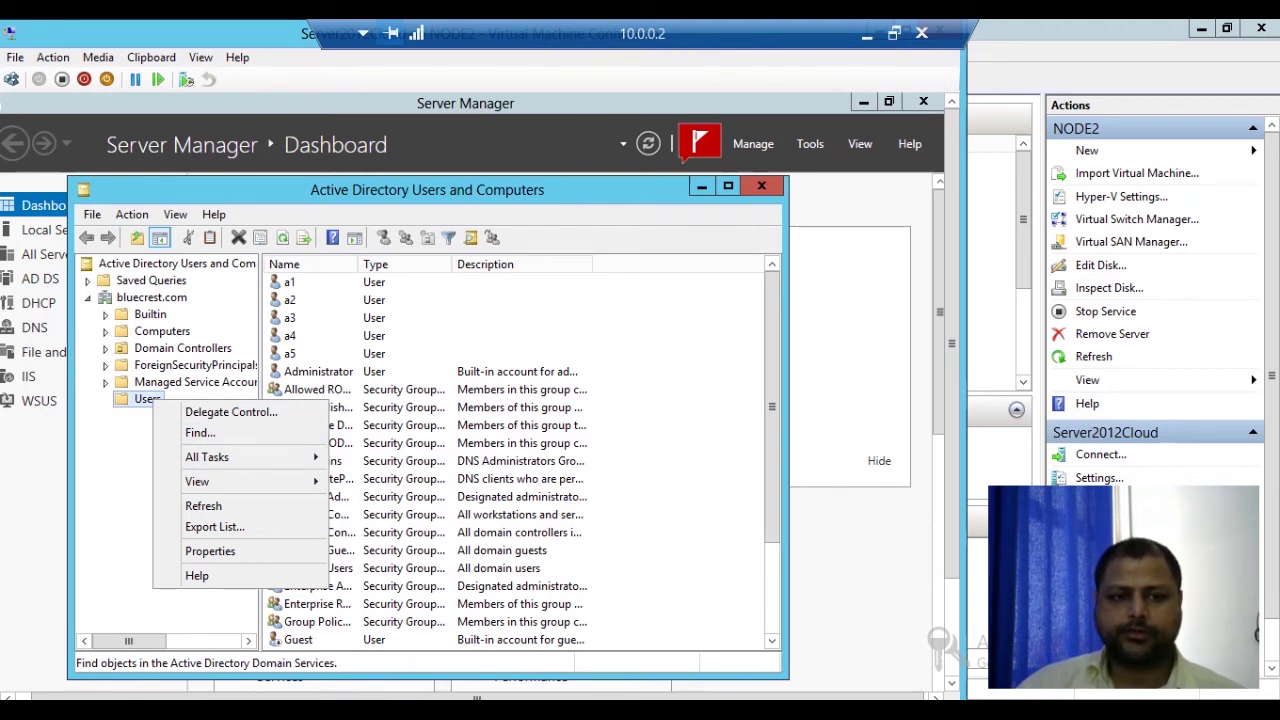
pyautogui.click(761, 186)
pyautogui.click(761, 186)
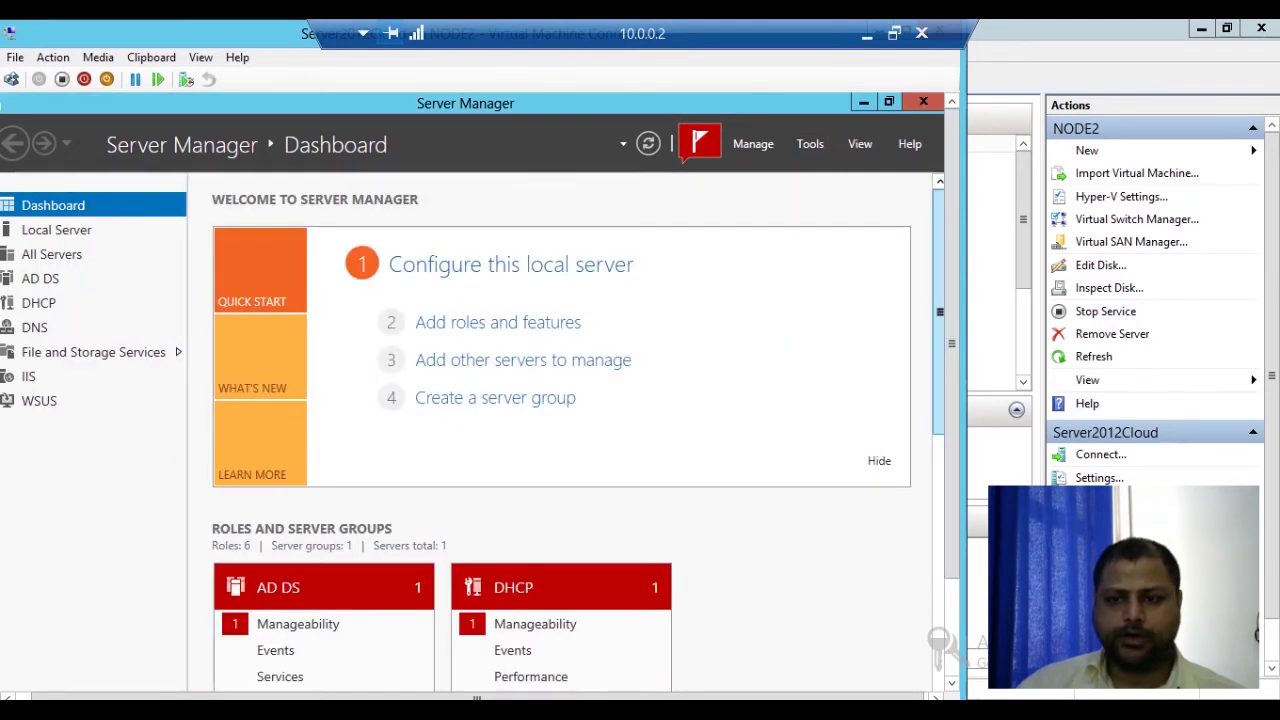
# Step: Sign the a3 account out from the Start screen's account menu
pyautogui.scroll(-3, 480, 390)
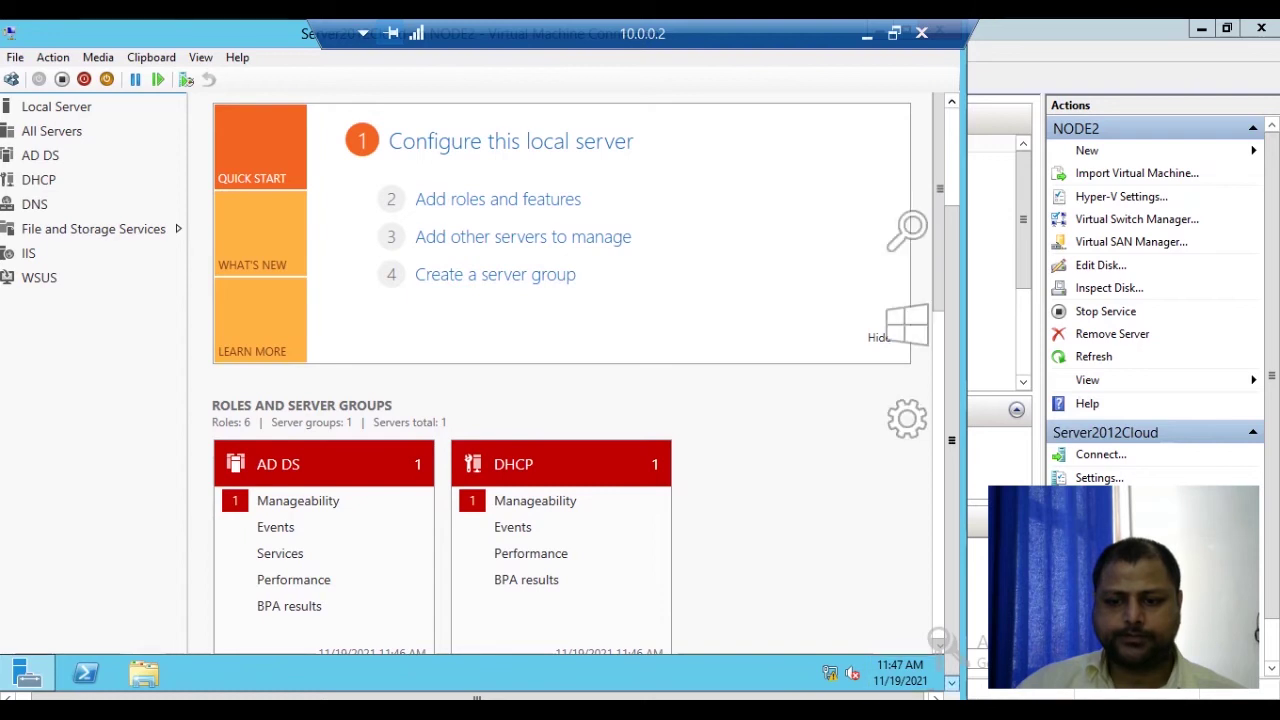
pyautogui.moveTo(938, 640)
pyautogui.click(907, 333)
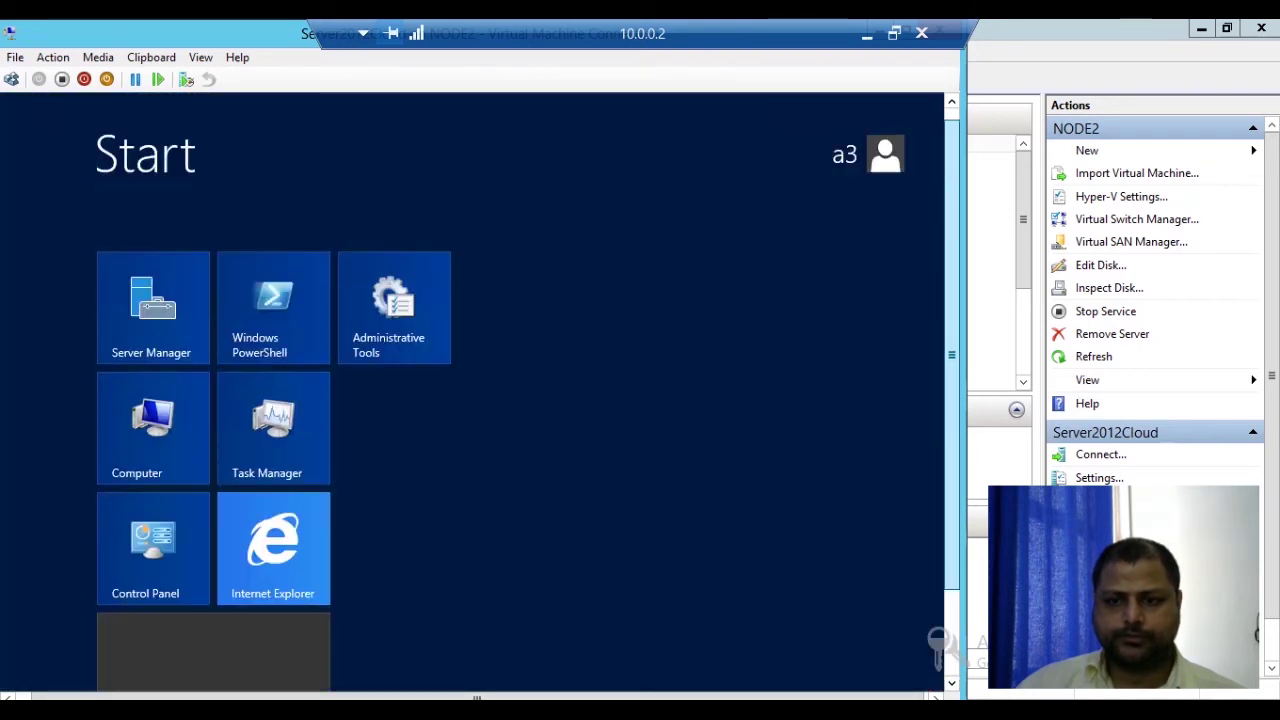
pyautogui.click(865, 168)
pyautogui.click(692, 258)
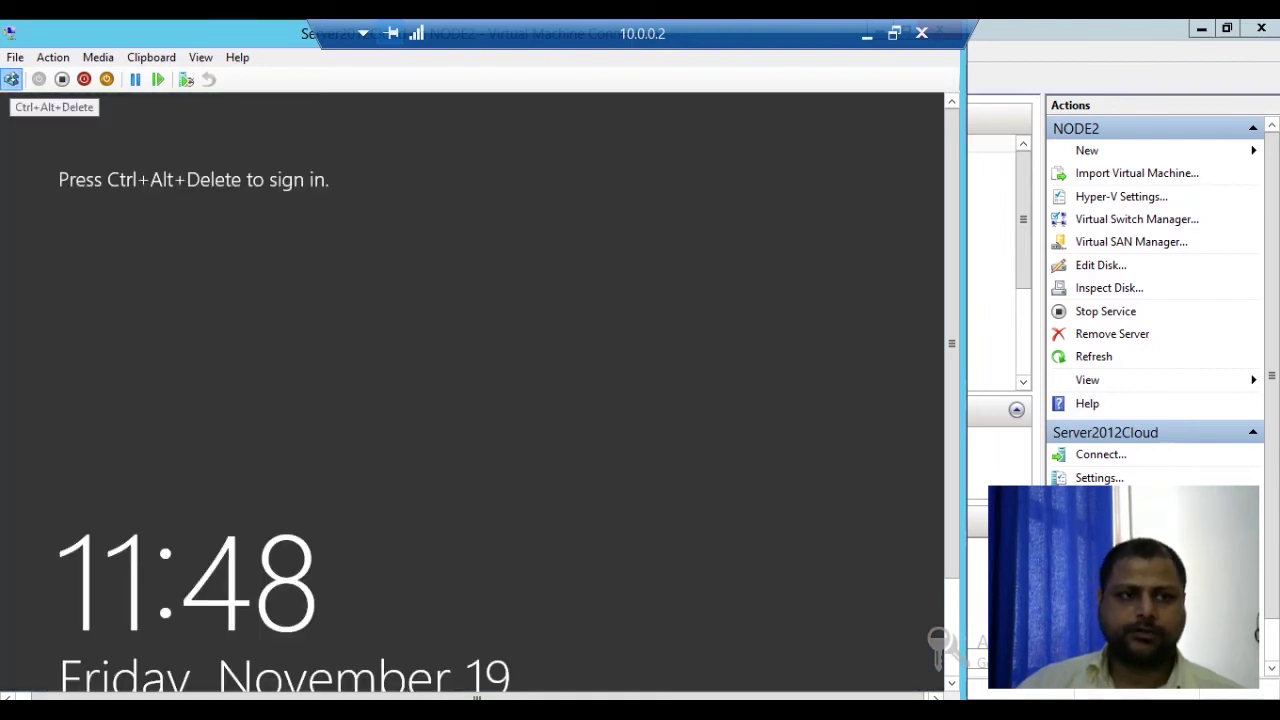
# Step: Sign in as administrator via Other user with its password, then launch Active Directory Users and Computers
pyautogui.click(12, 79)
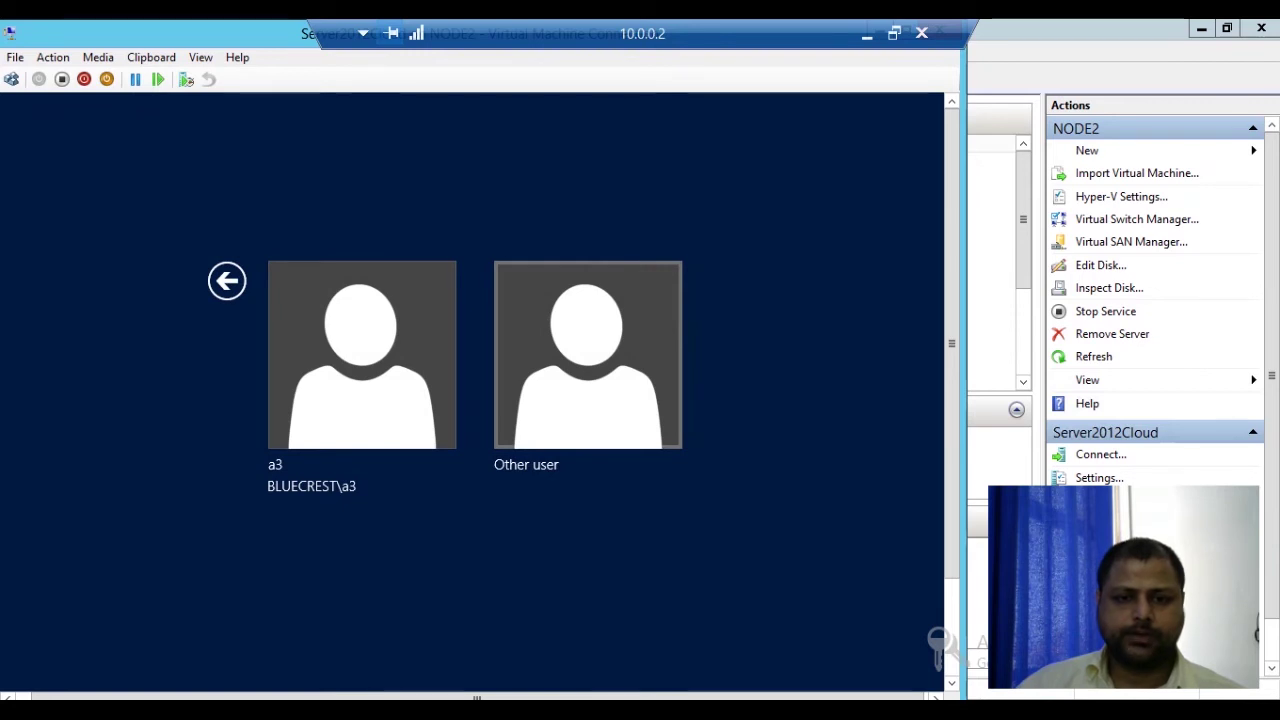
pyautogui.click(588, 355)
pyautogui.write('adminis')
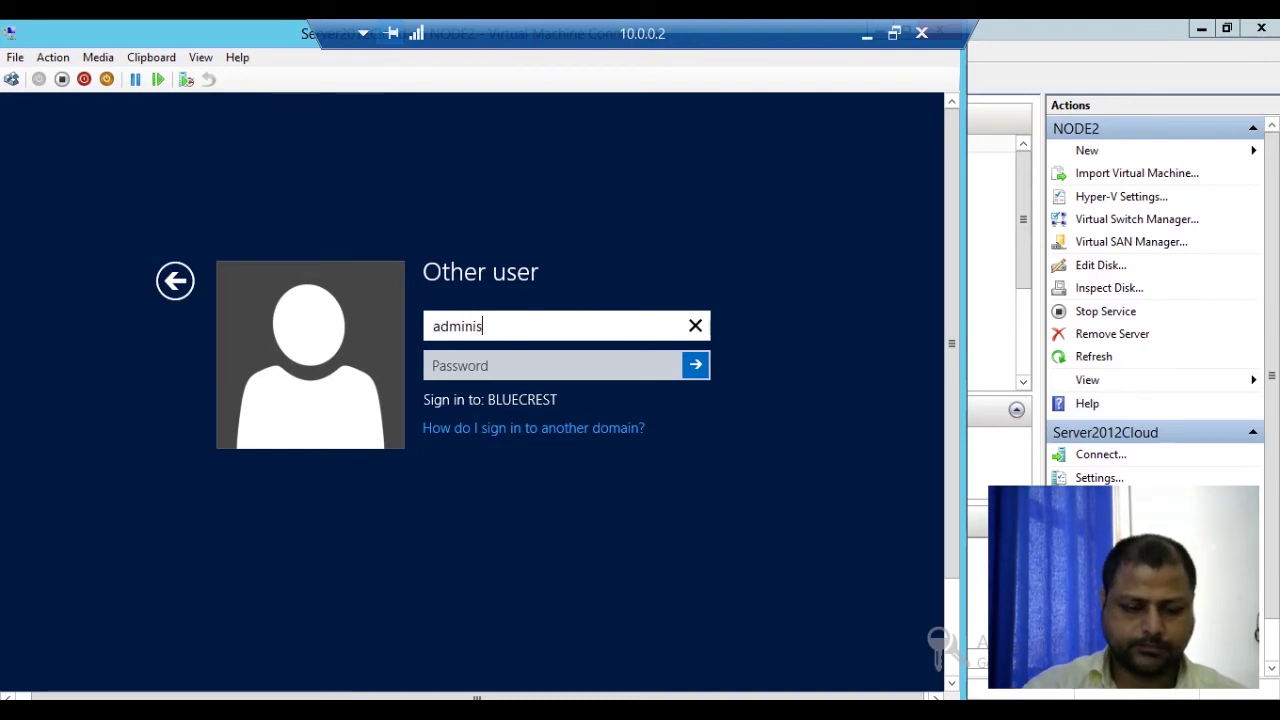
pyautogui.write('trator')
pyautogui.press('Tab')
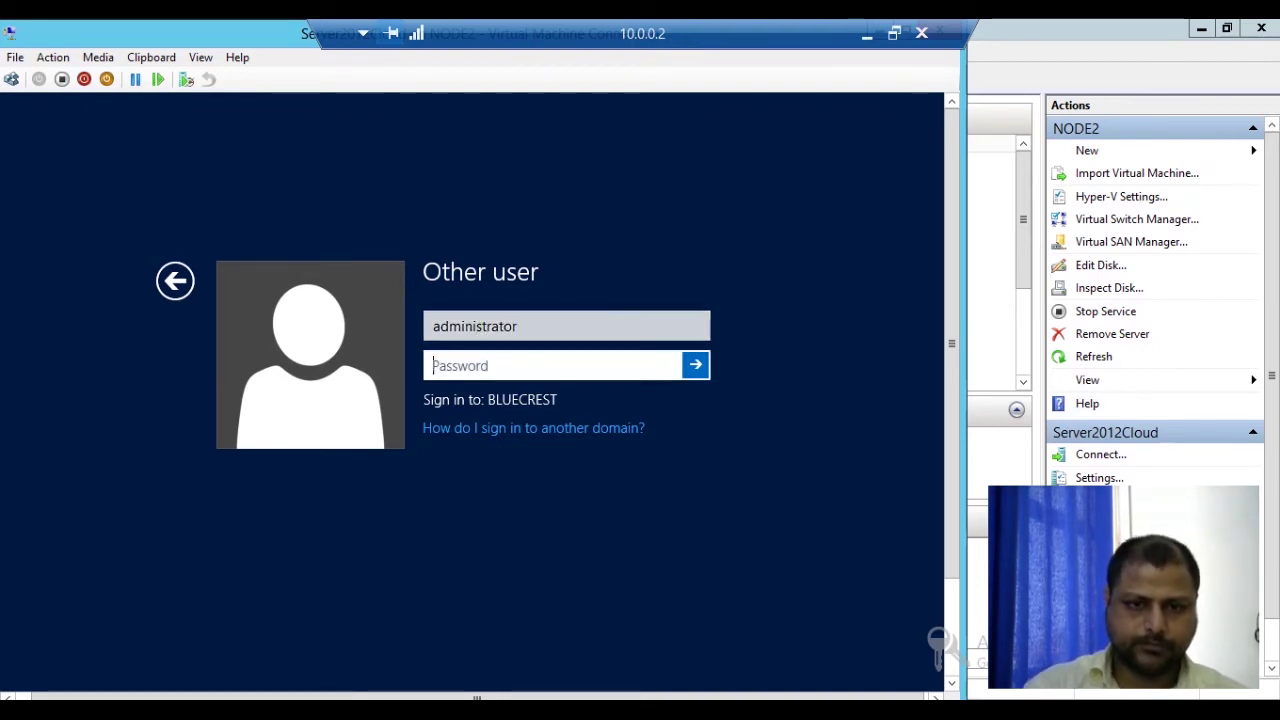
pyautogui.write('Pa$$w0rd')
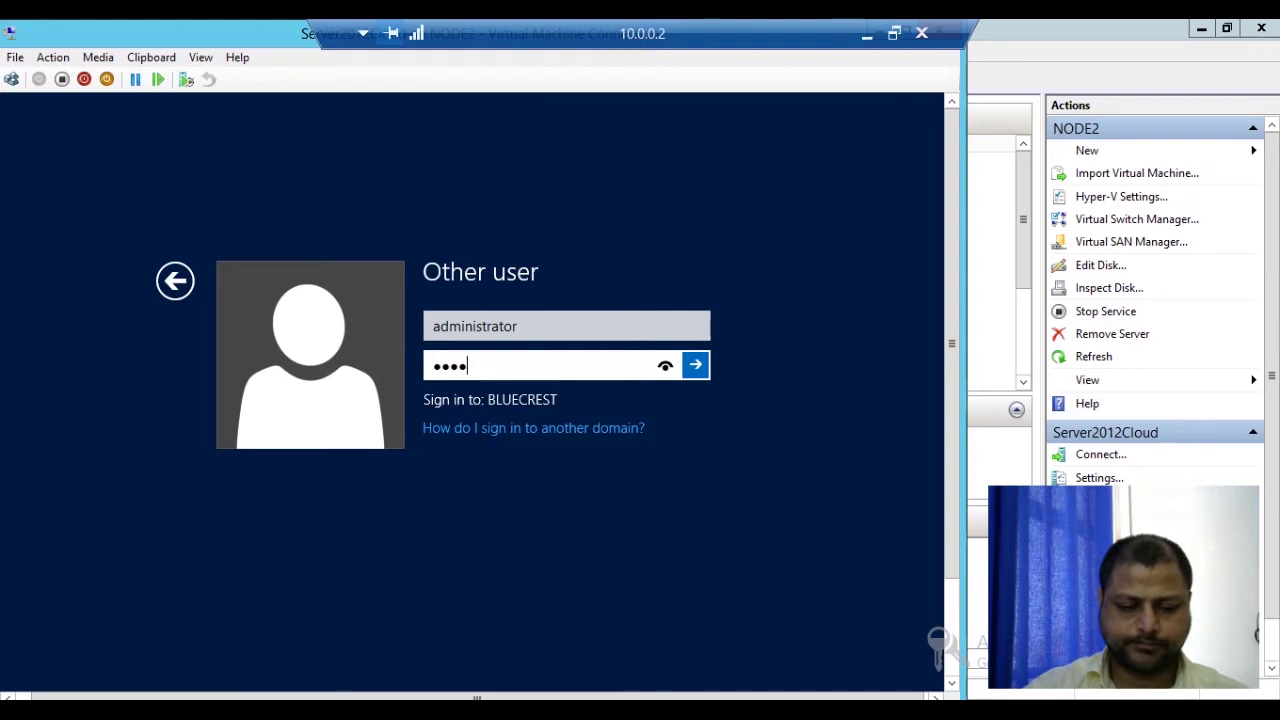
pyautogui.press('Return')
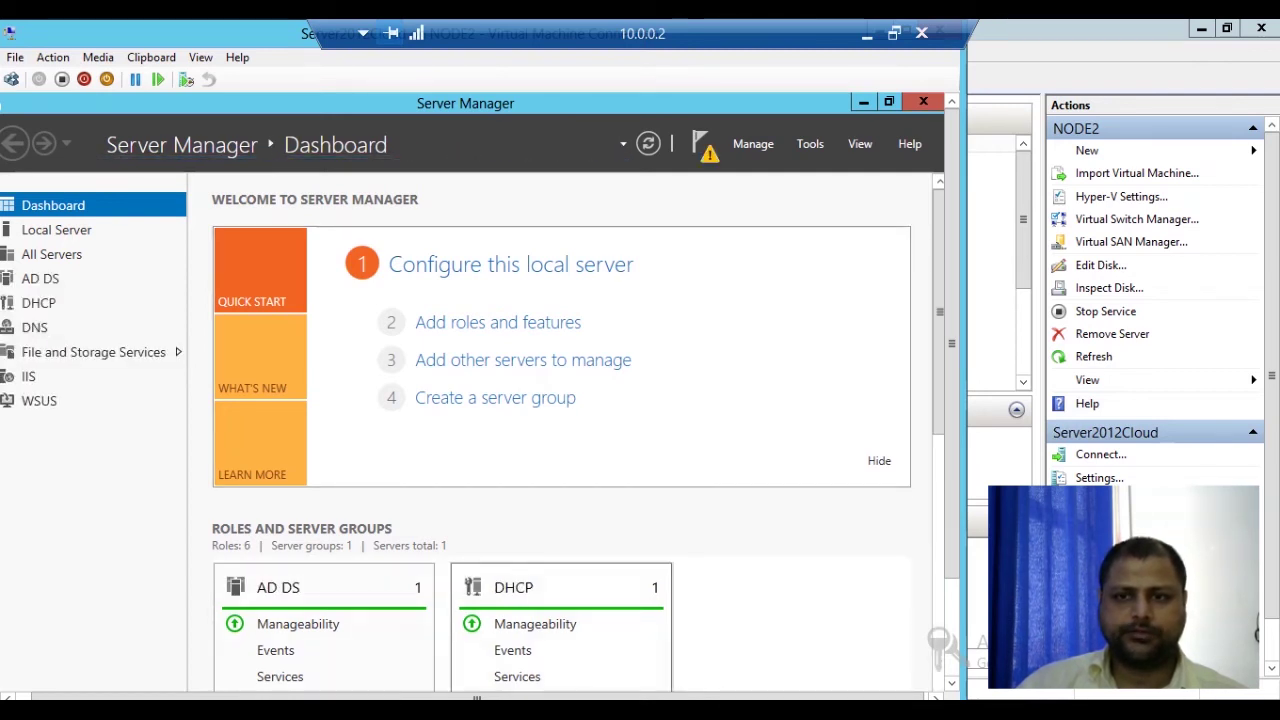
pyautogui.click(810, 143)
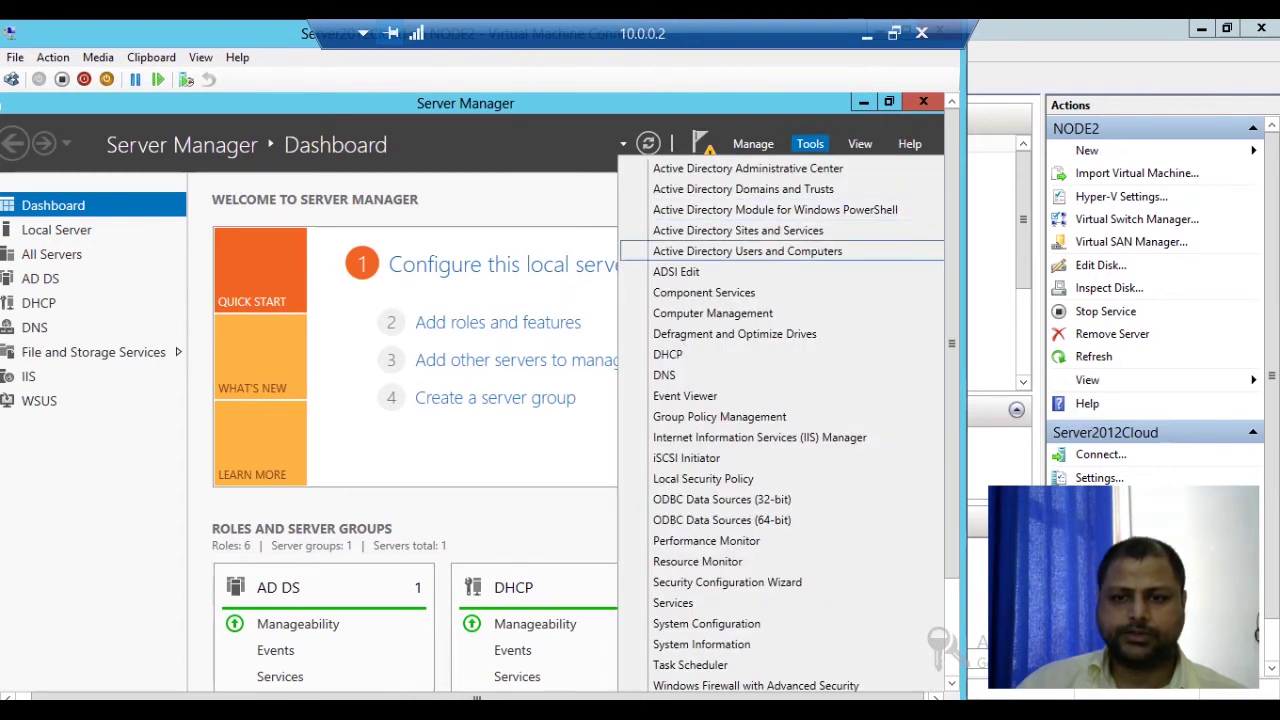
pyautogui.click(747, 251)
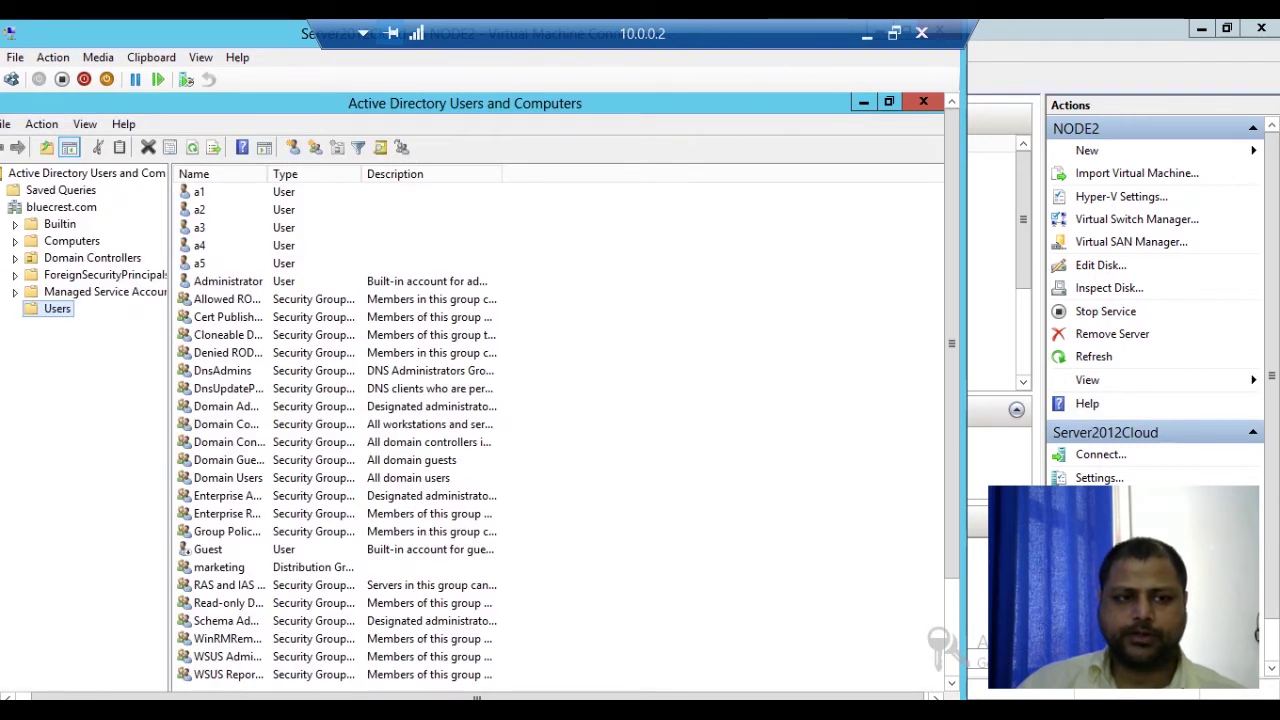
# Step: Select the bluecrest.com domain and bring up its context menu
pyautogui.click(61, 207)
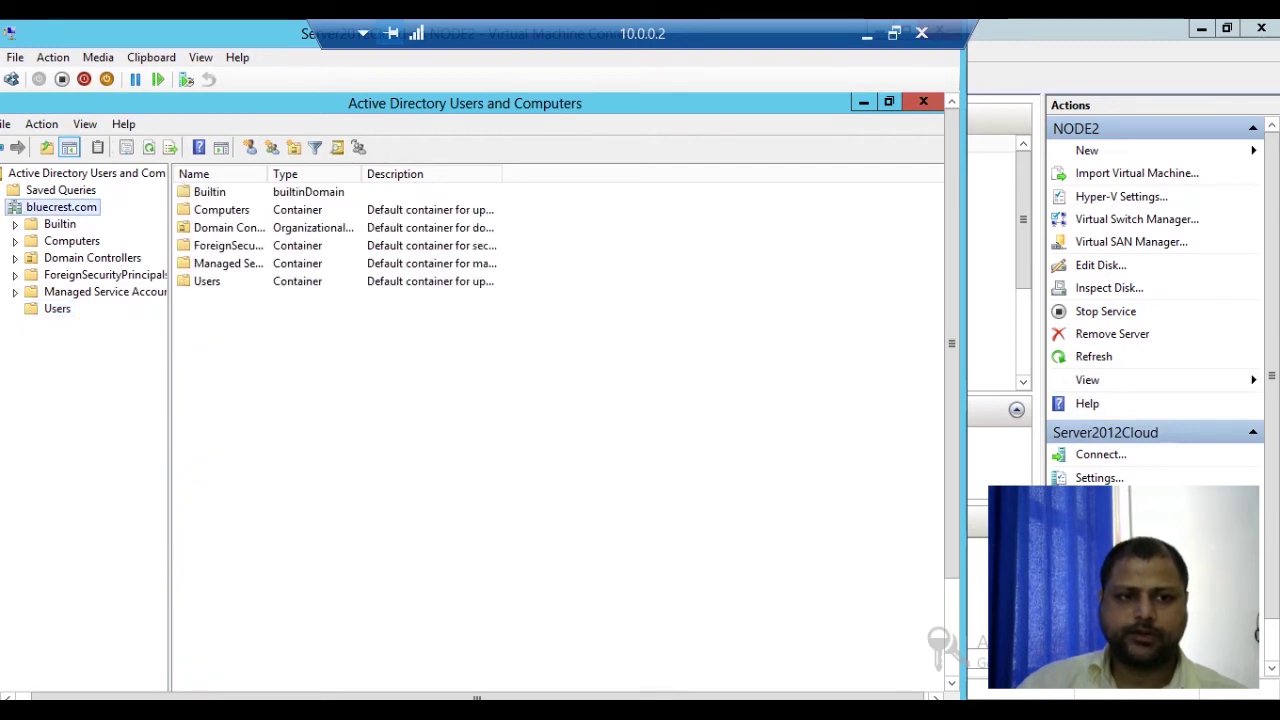
pyautogui.rightClick(88, 209)
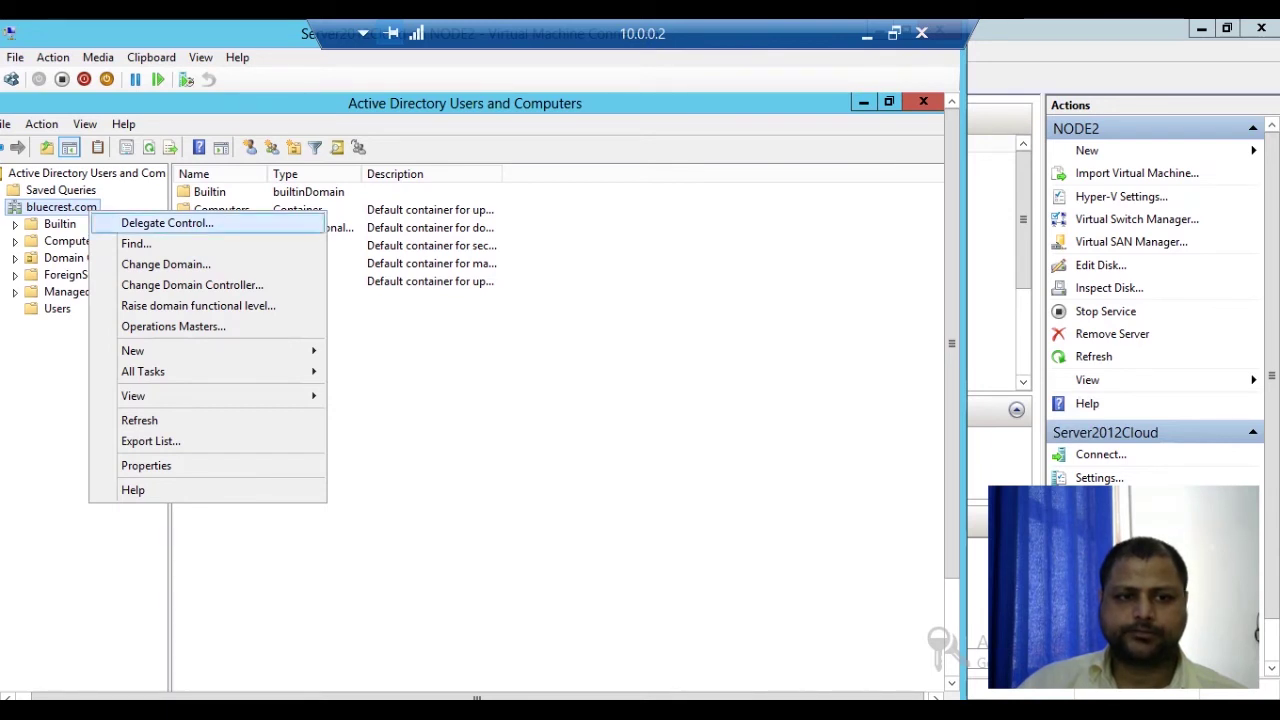
# Step: Start the Delegation of Control Wizard on bluecrest.com and add user a3 via Advanced search
pyautogui.click(167, 223)
pyautogui.moveTo(263, 120); pyautogui.dragTo(480, 217)
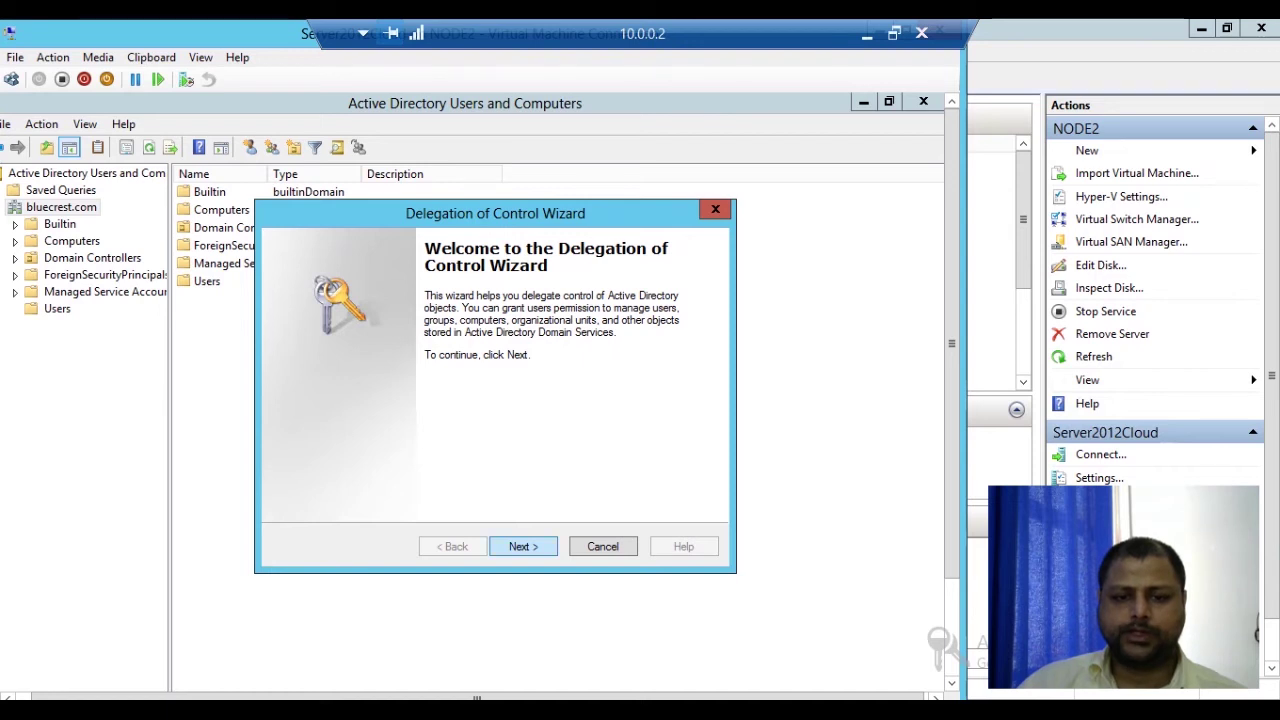
pyautogui.press('Return')
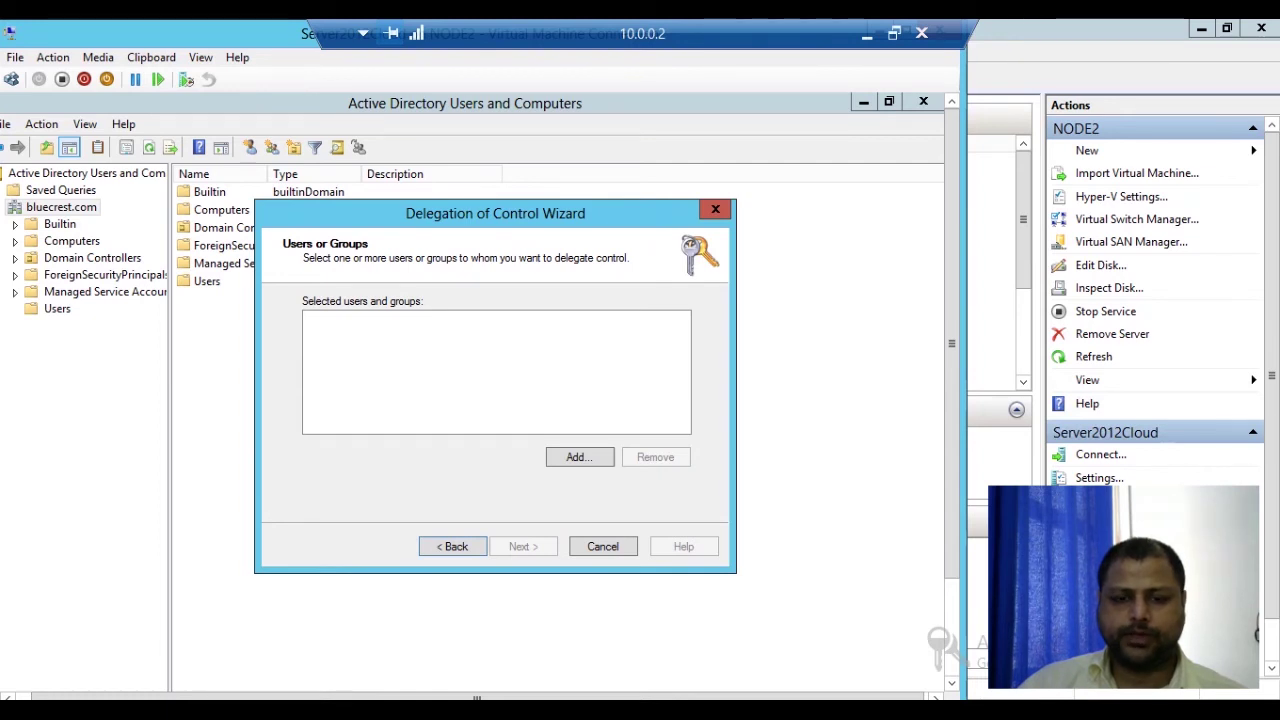
pyautogui.click(580, 457)
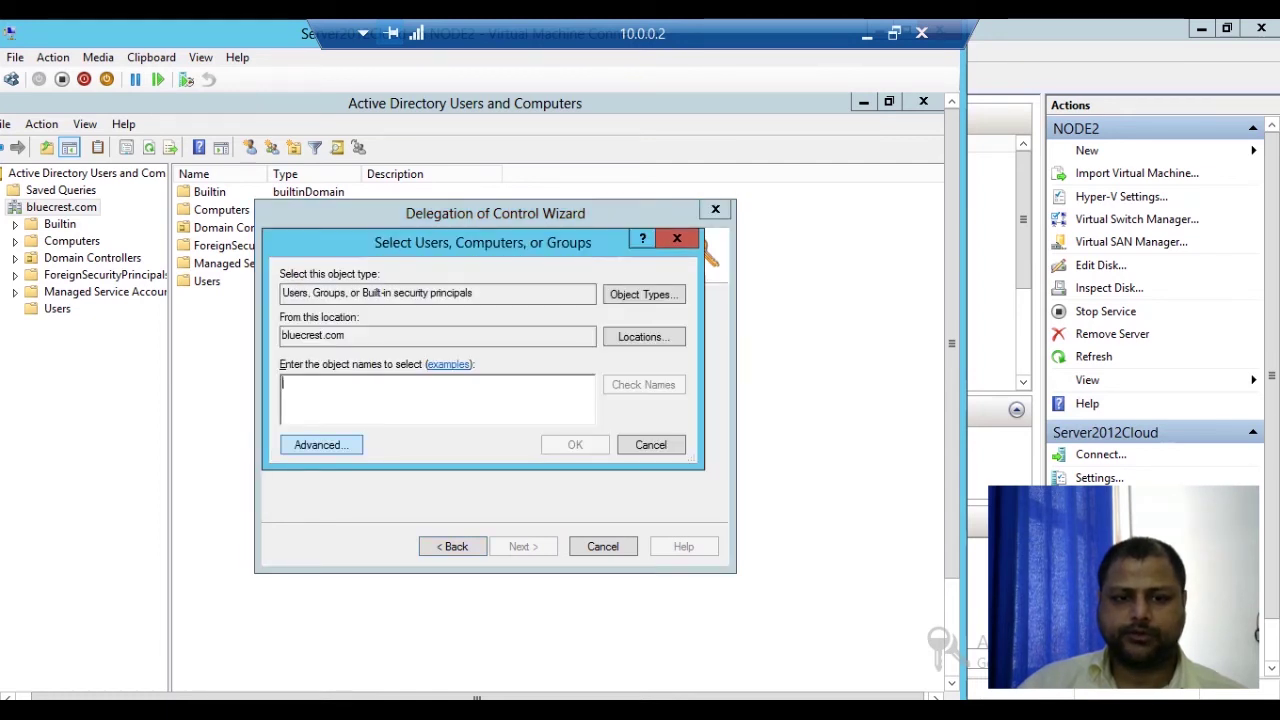
pyautogui.click(321, 444)
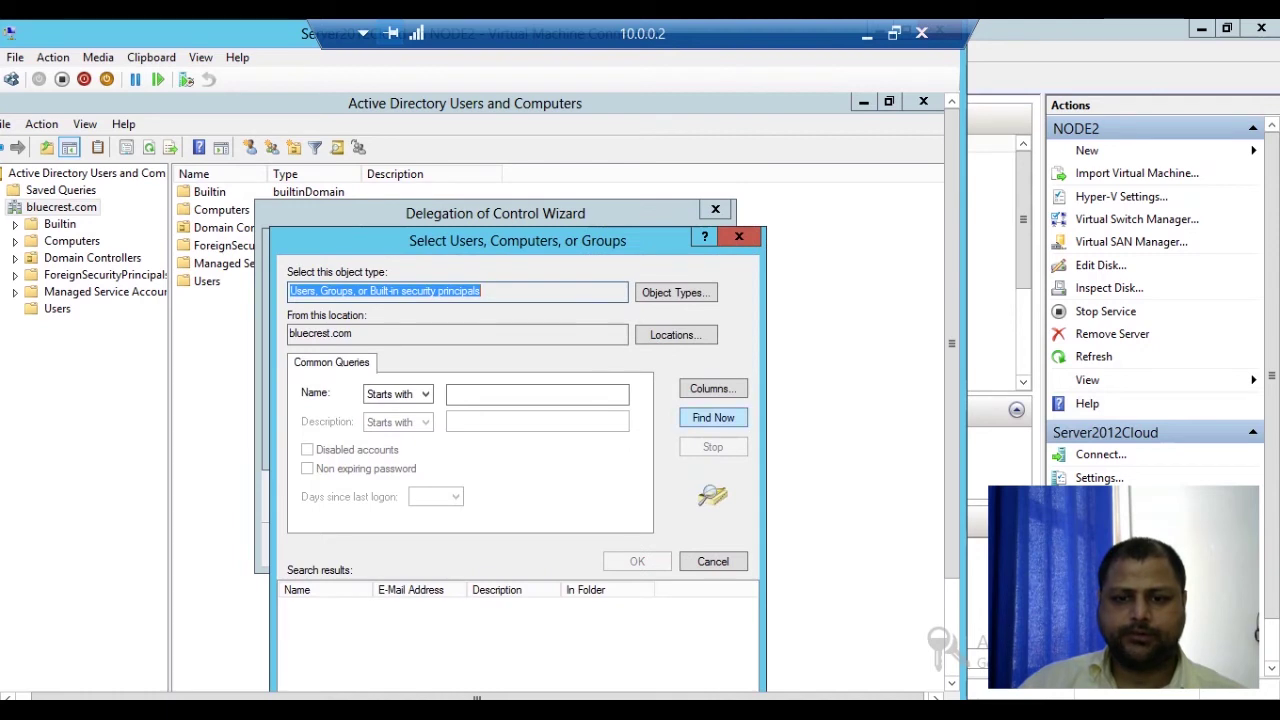
pyautogui.click(713, 417)
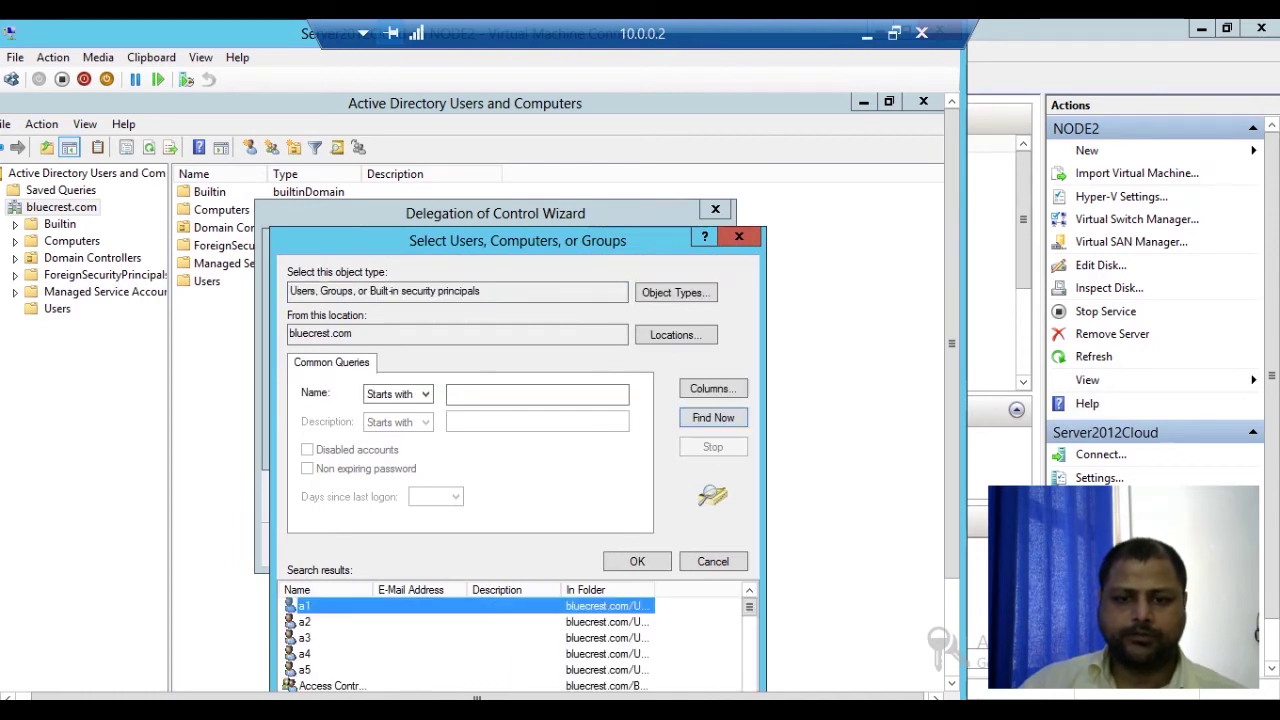
pyautogui.click(305, 637)
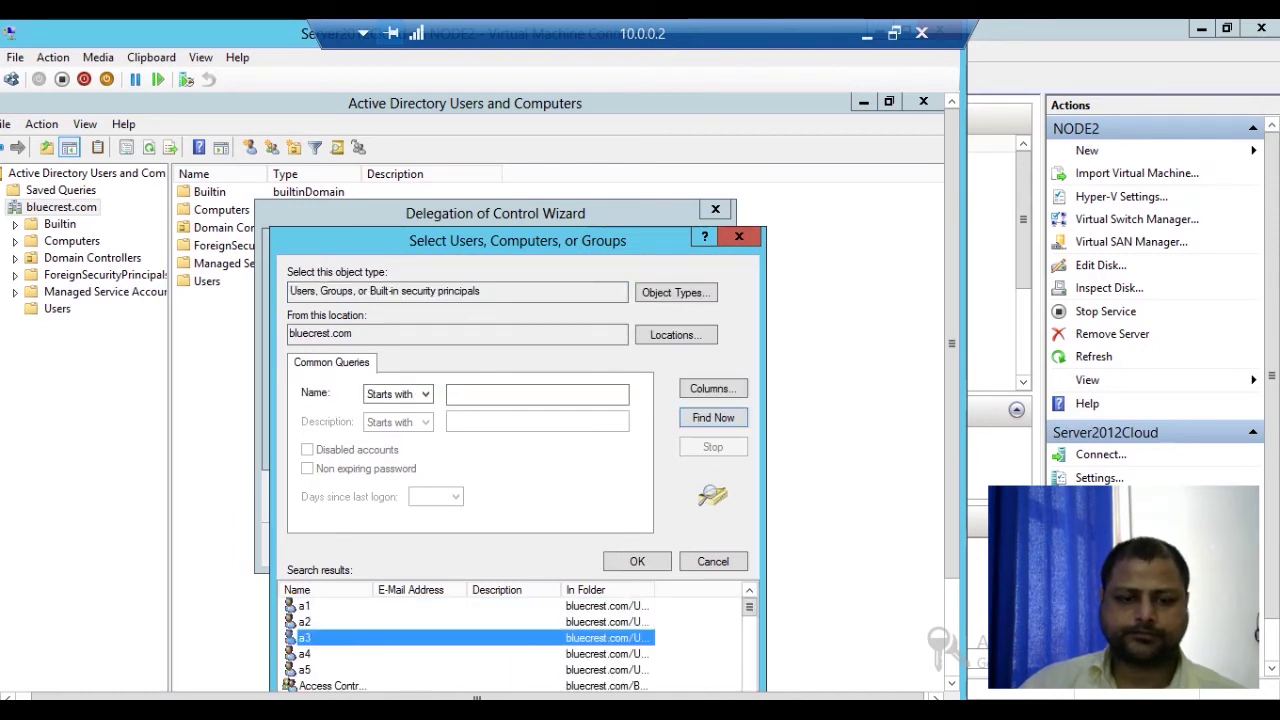
pyautogui.press('Return')
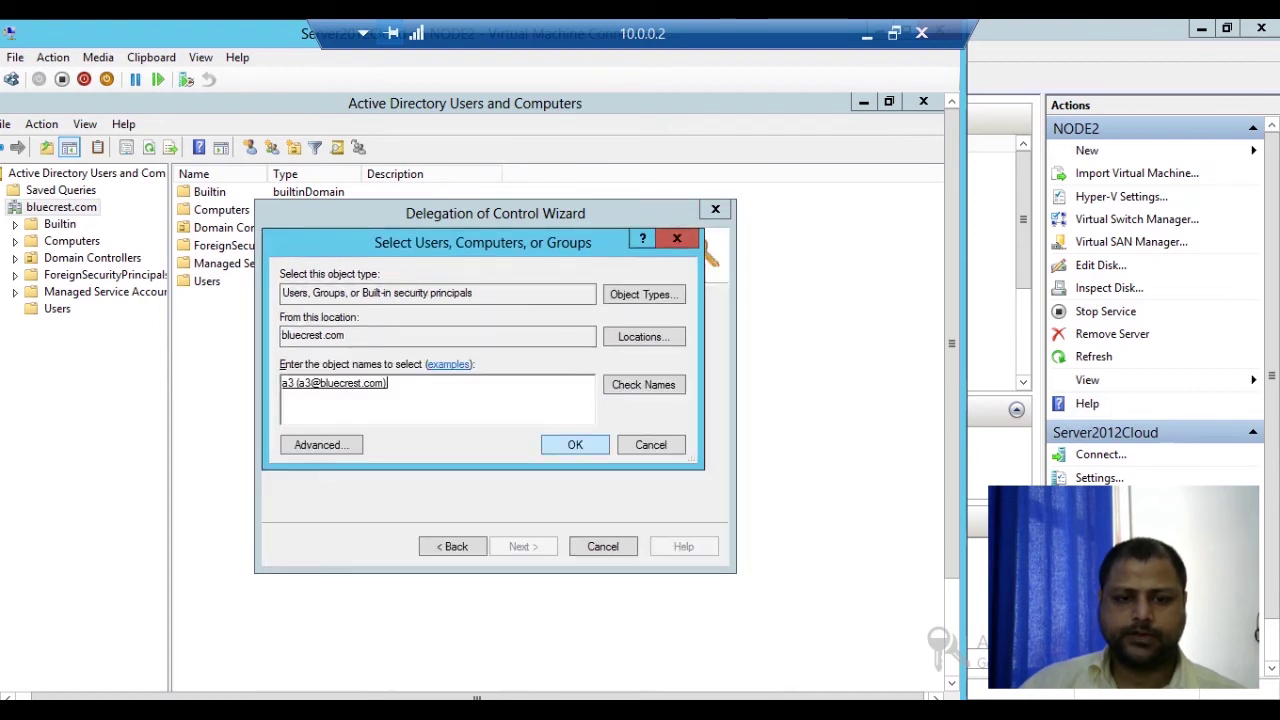
pyautogui.press('Return')
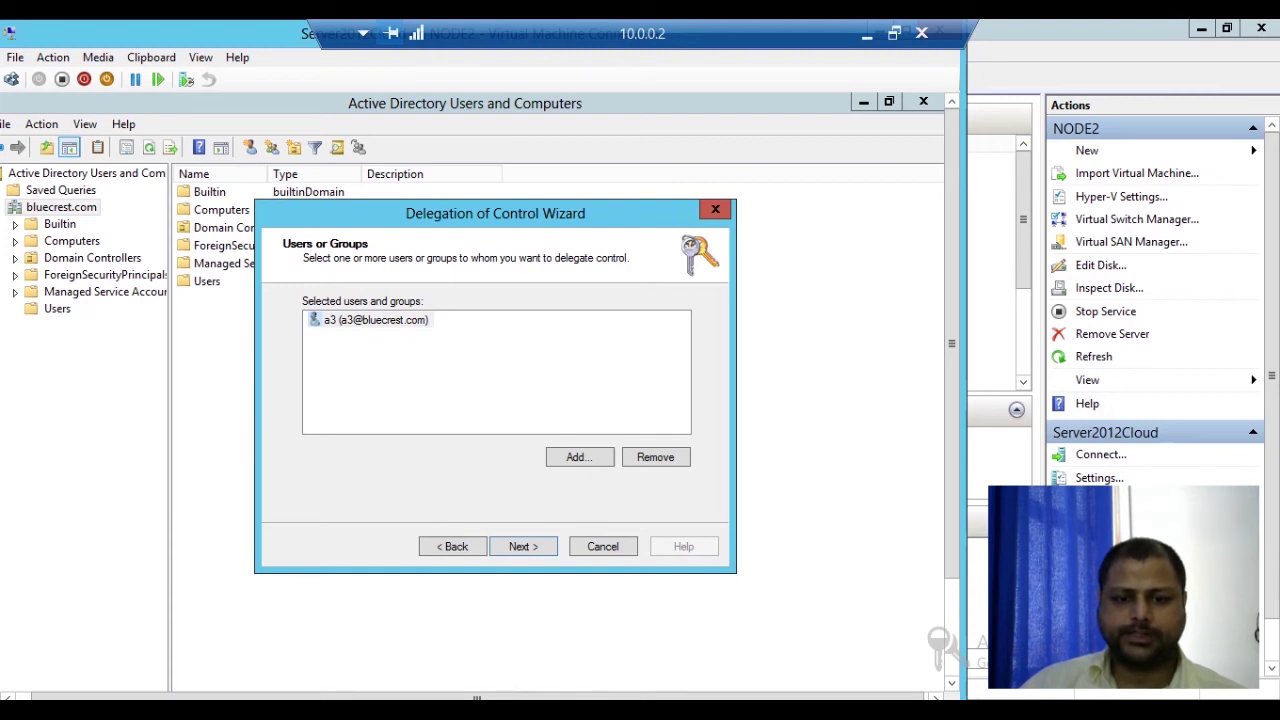
# Step: Grant a3 the 'Create, delete, and manage user accounts' task and finish the wizard
pyautogui.press('Return')
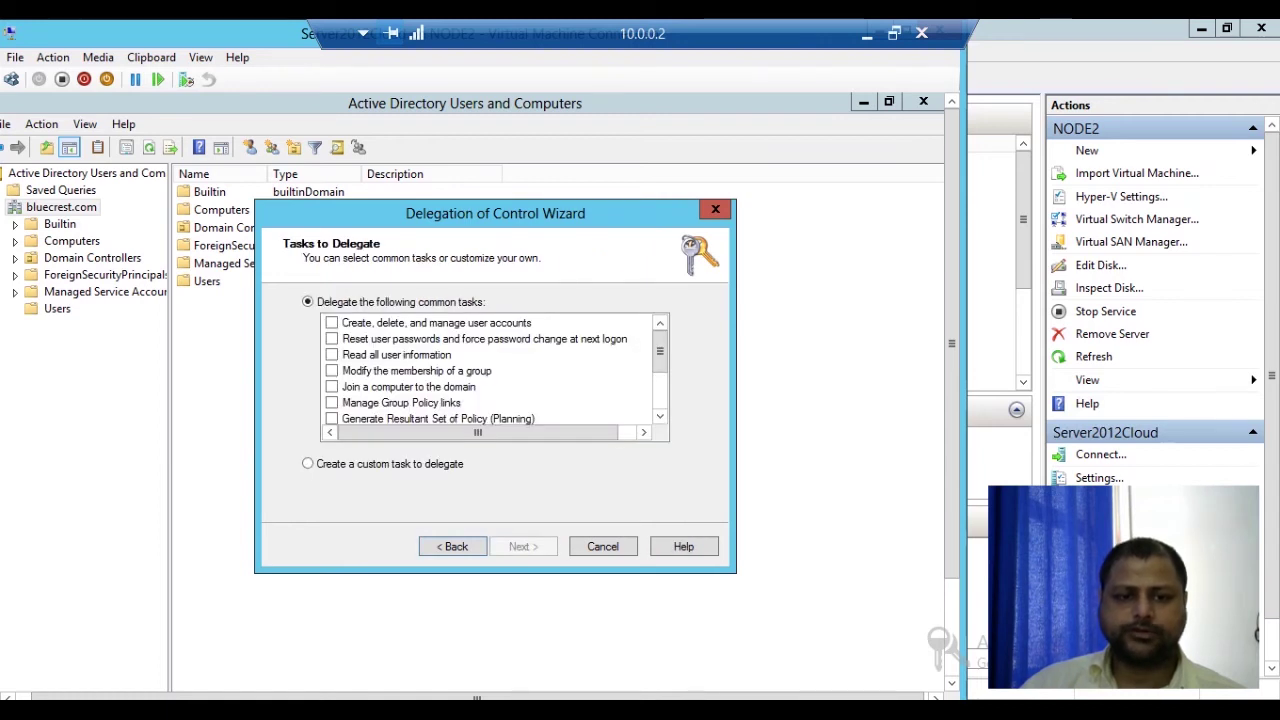
pyautogui.hotkey('alt', 'b')
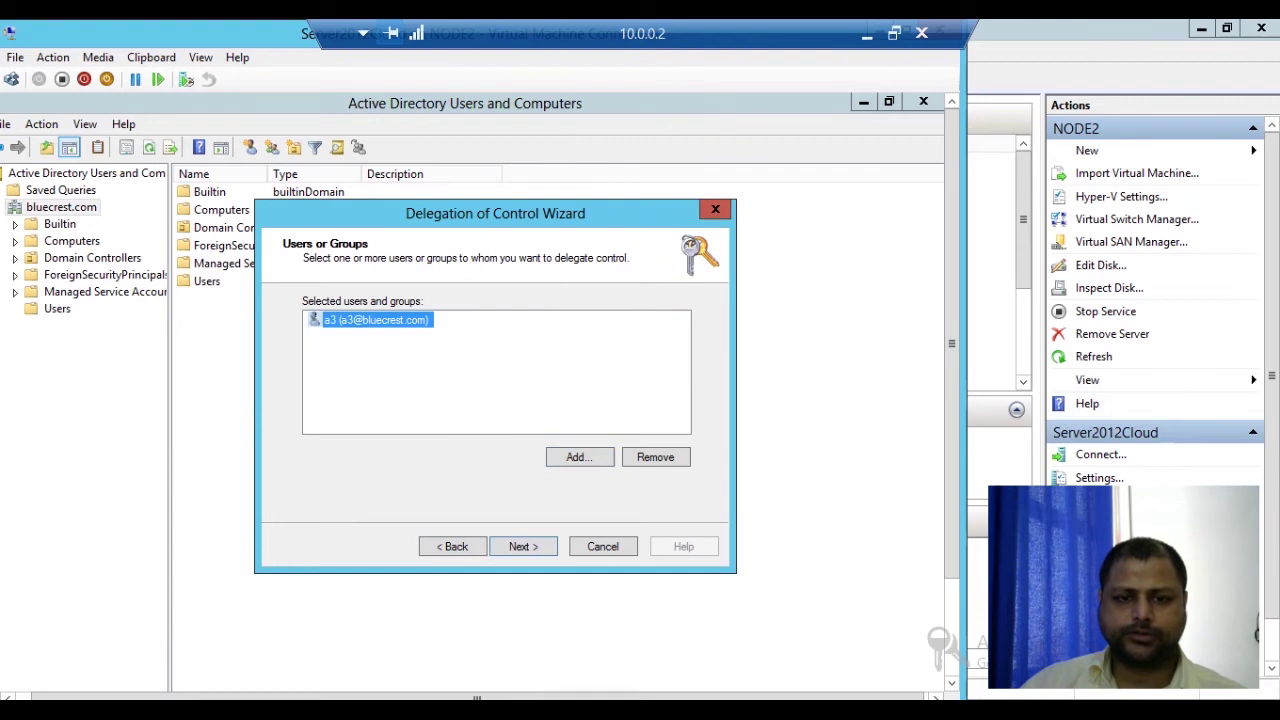
pyautogui.click(523, 546)
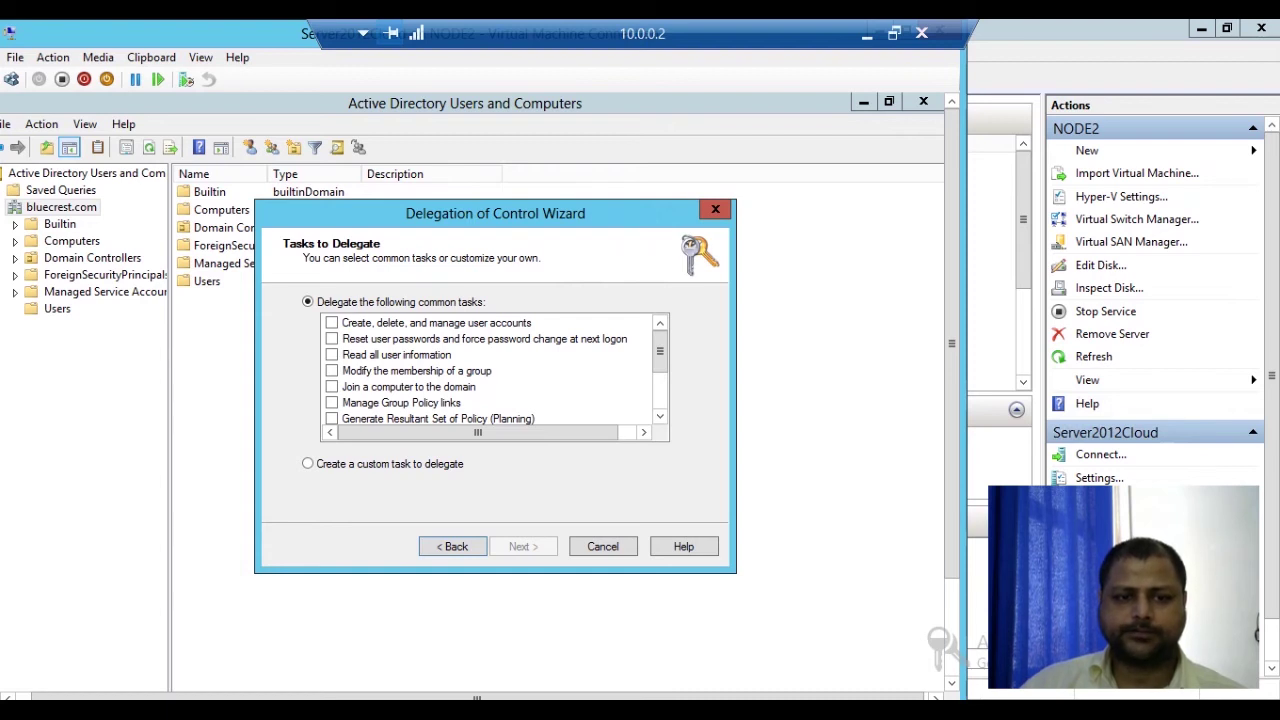
pyautogui.click(331, 322)
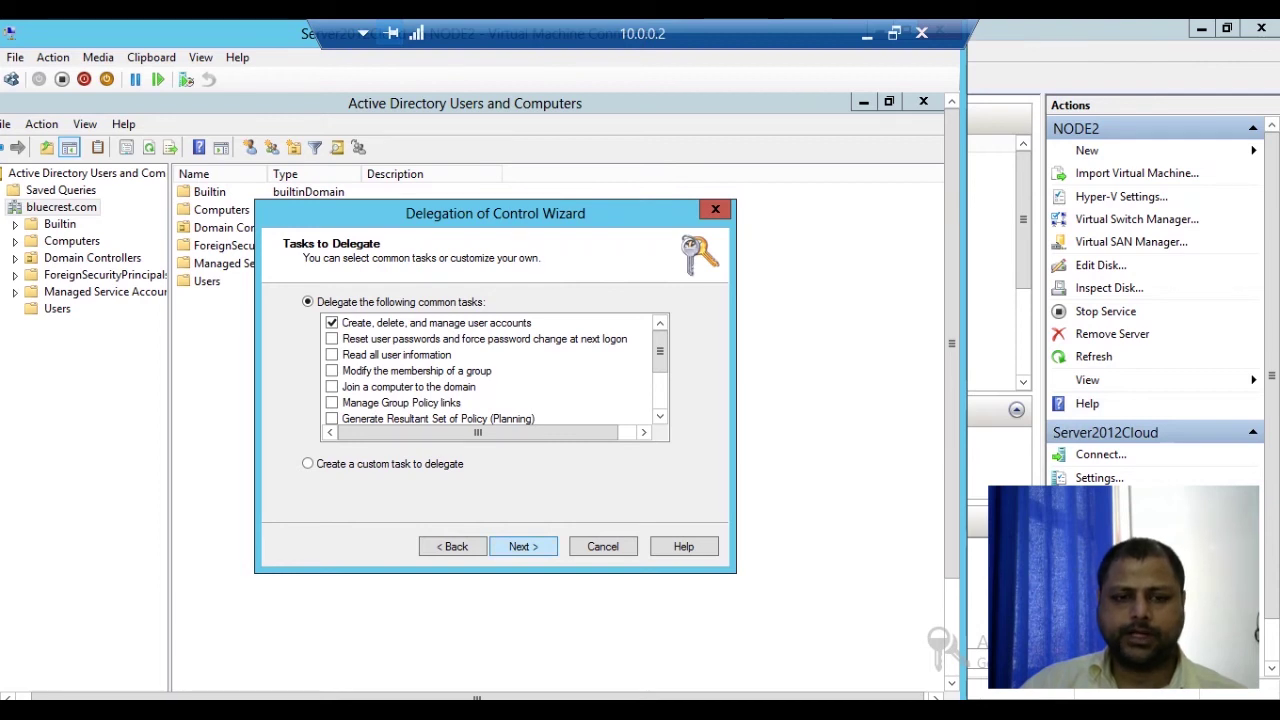
pyautogui.press('Return')
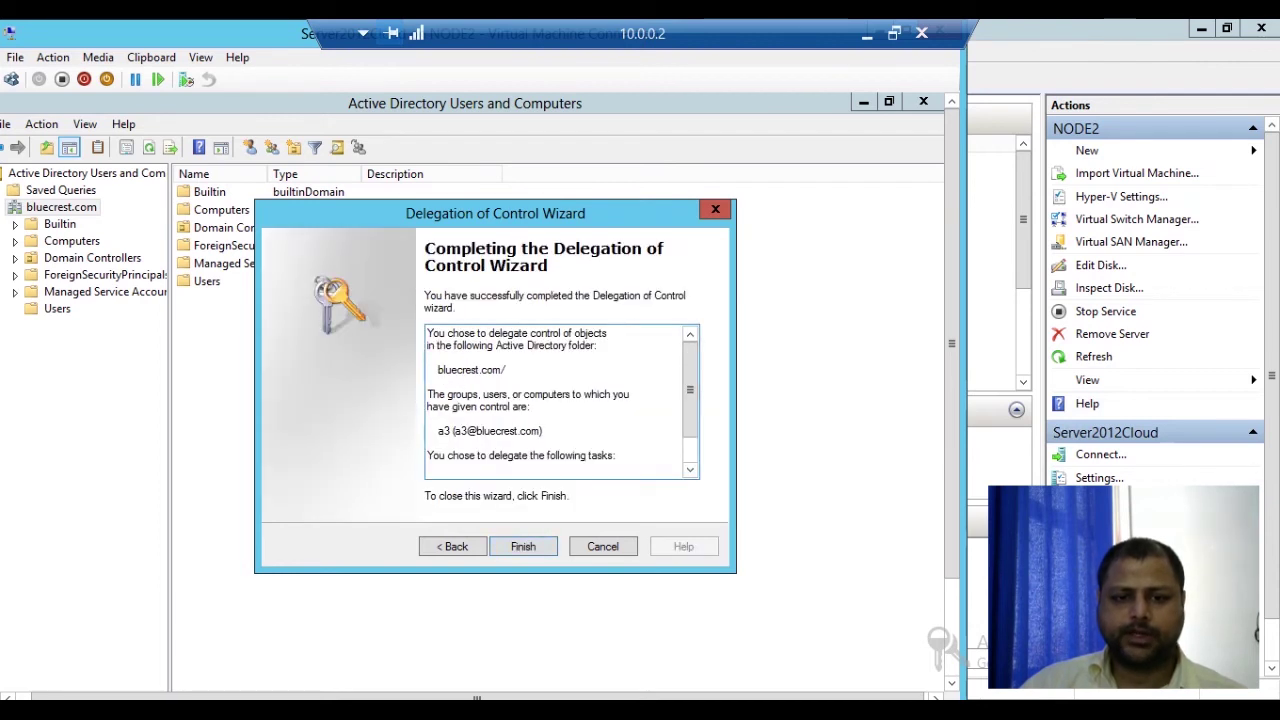
pyautogui.press('Return')
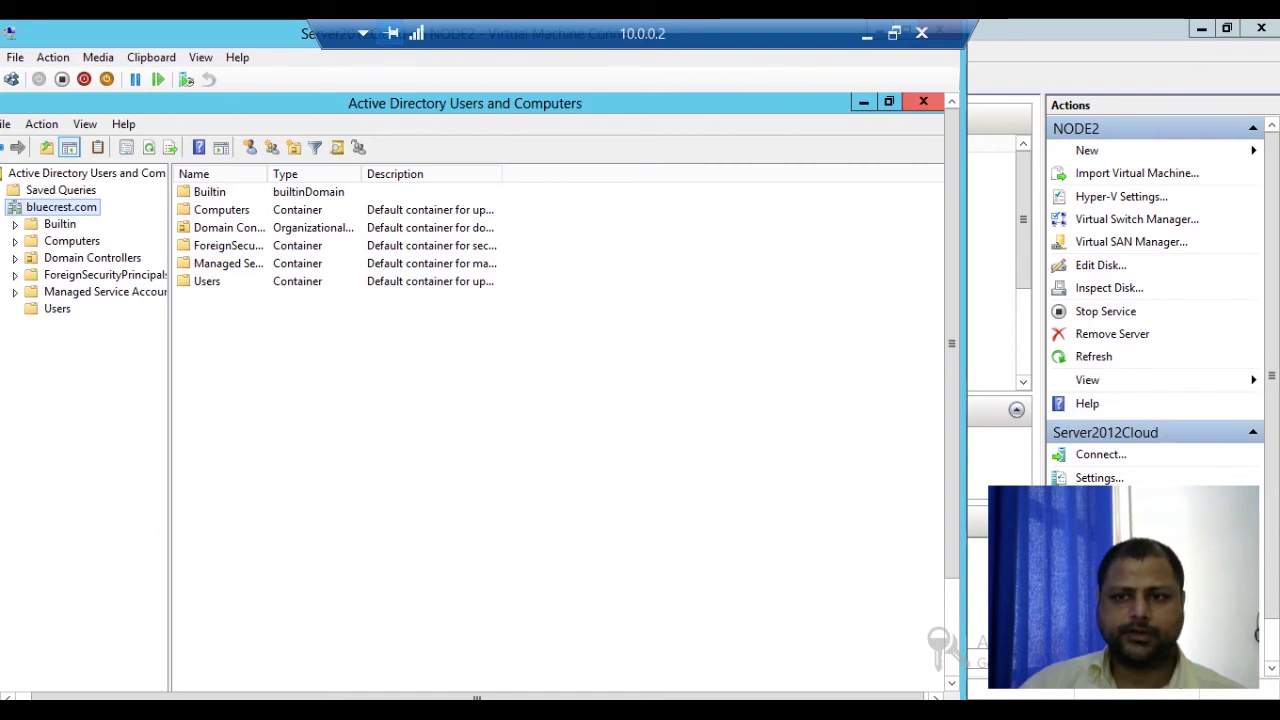
# Step: Close Active Directory Users and Computers and sign the administrator out from Start
pyautogui.click(923, 102)
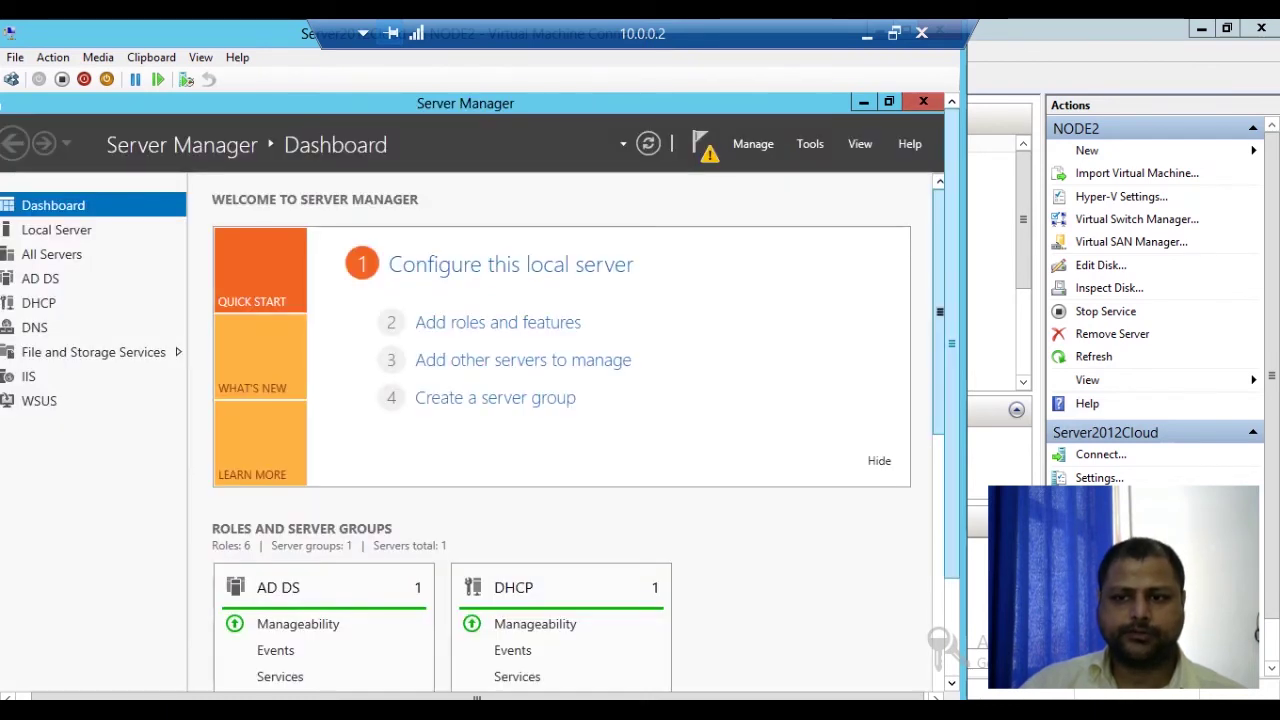
pyautogui.moveTo(930, 688)
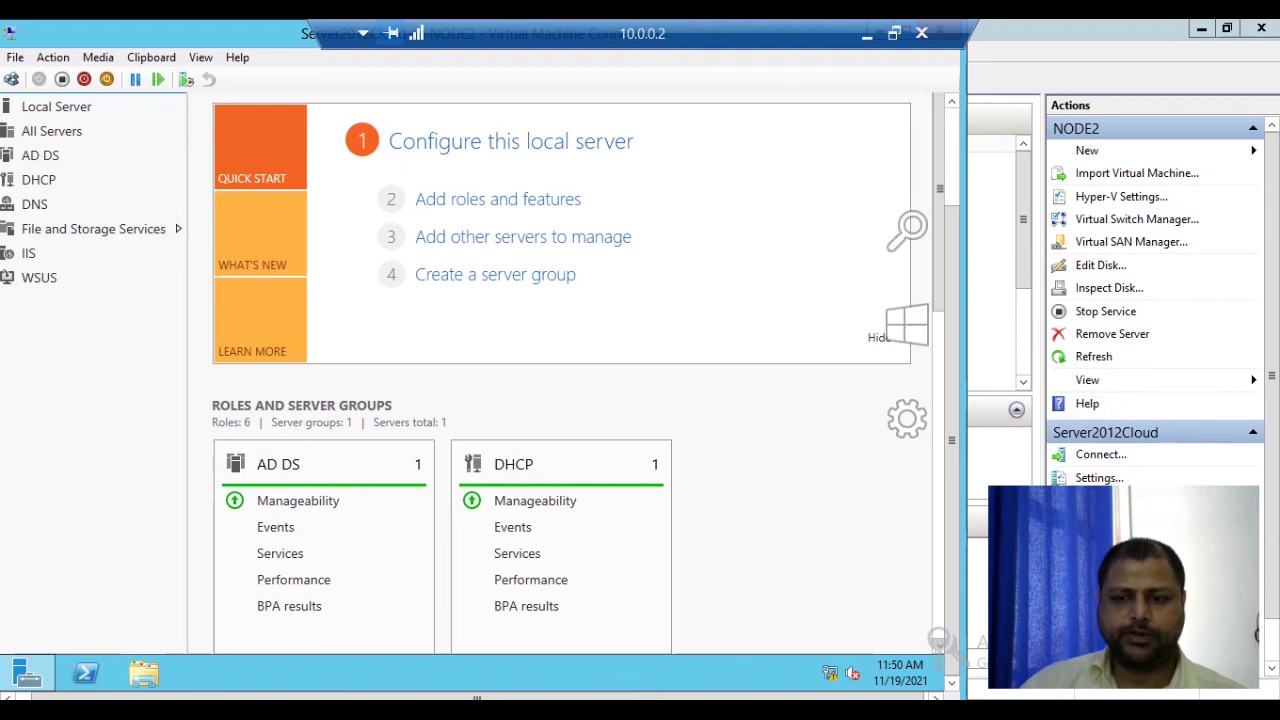
pyautogui.moveTo(938, 640)
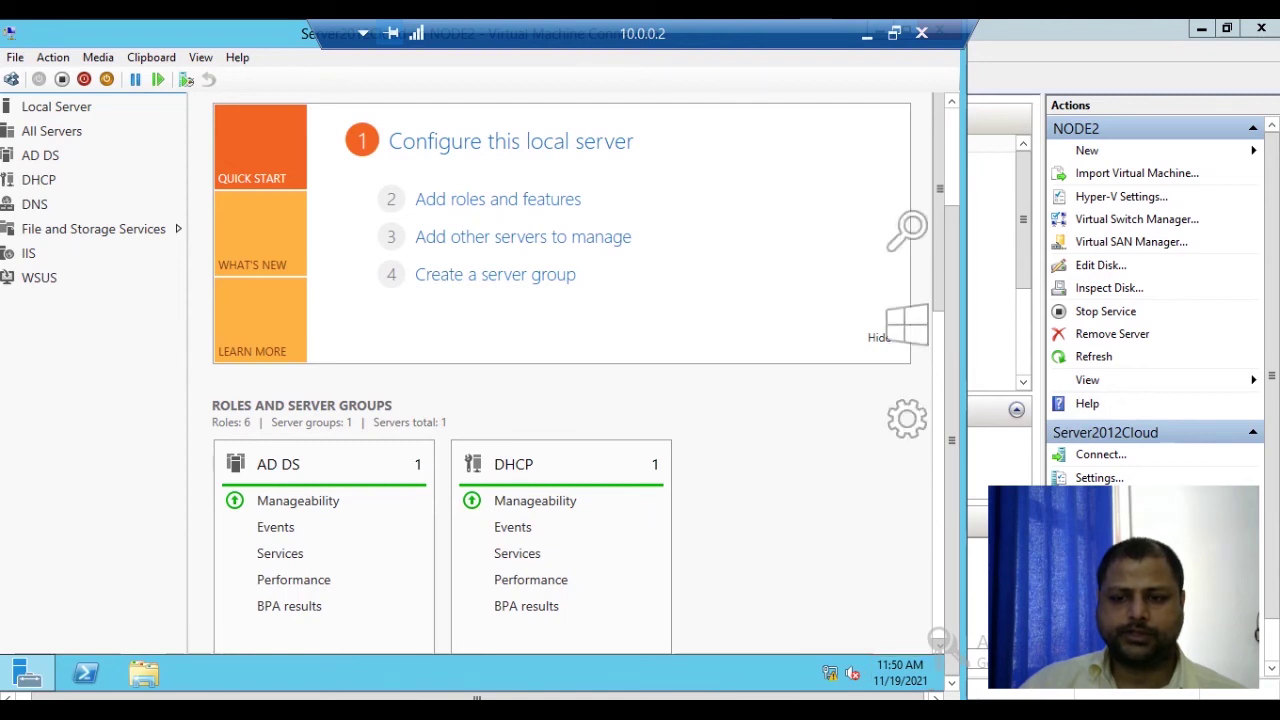
pyautogui.click(906, 328)
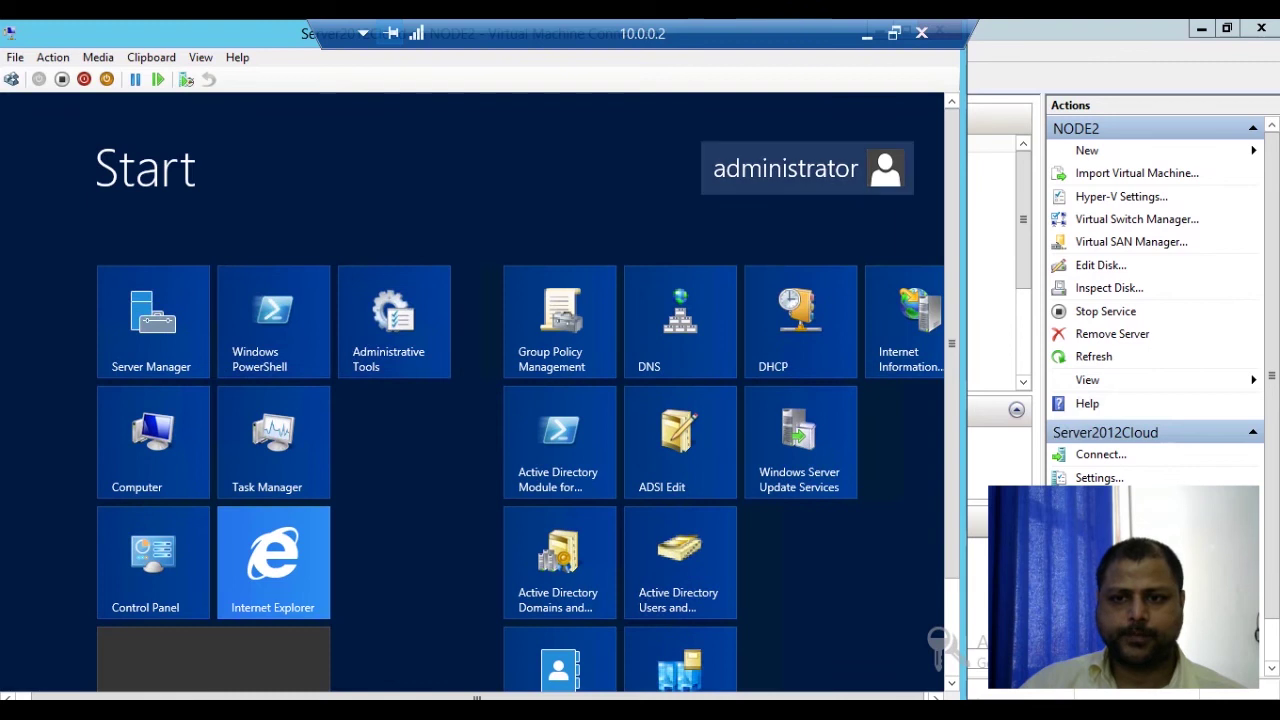
pyautogui.click(785, 168)
pyautogui.click(689, 257)
# Step: Sign in as user a3 through Other user with the account's password
pyautogui.click(12, 80)
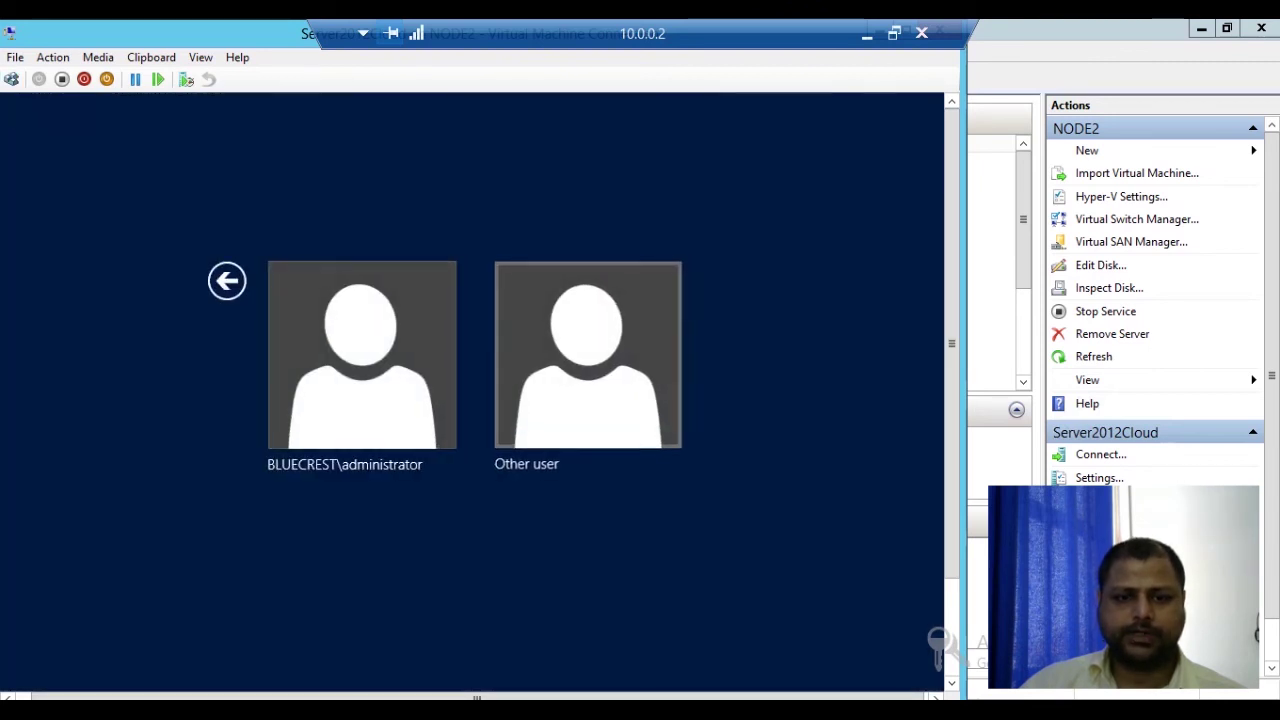
pyautogui.click(588, 355)
pyautogui.write('a3********')
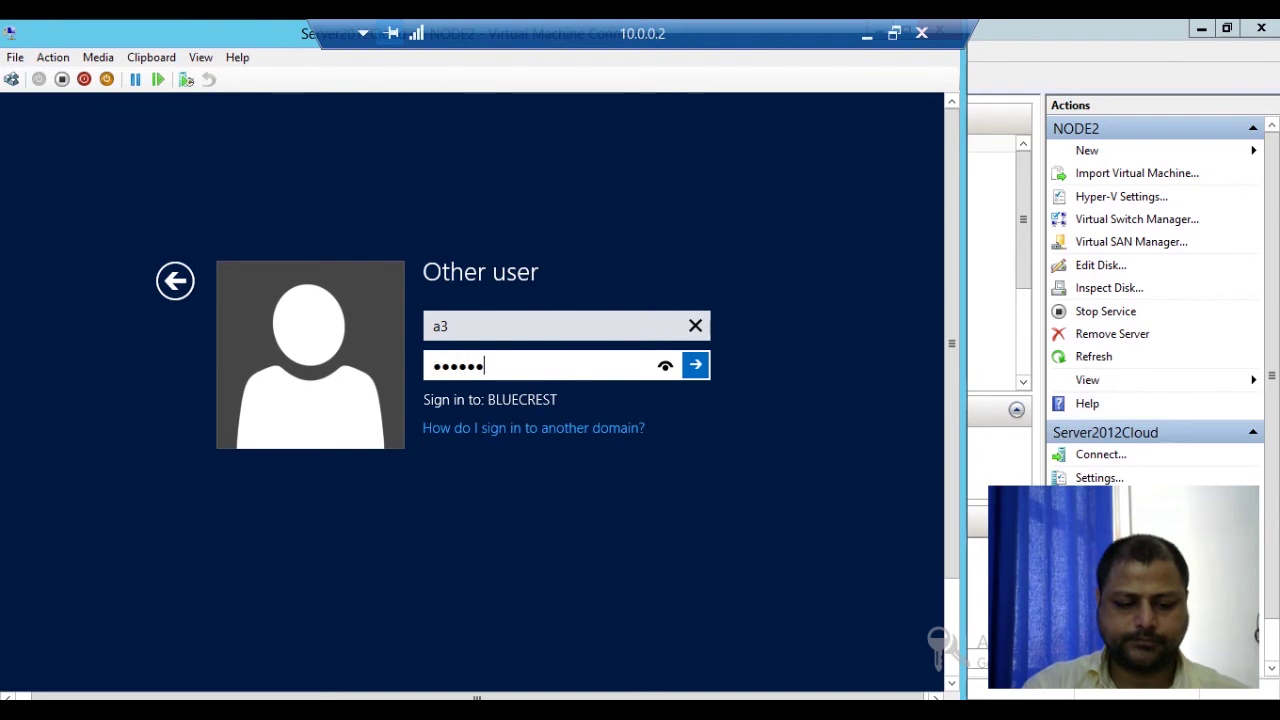
pyautogui.press('Return')
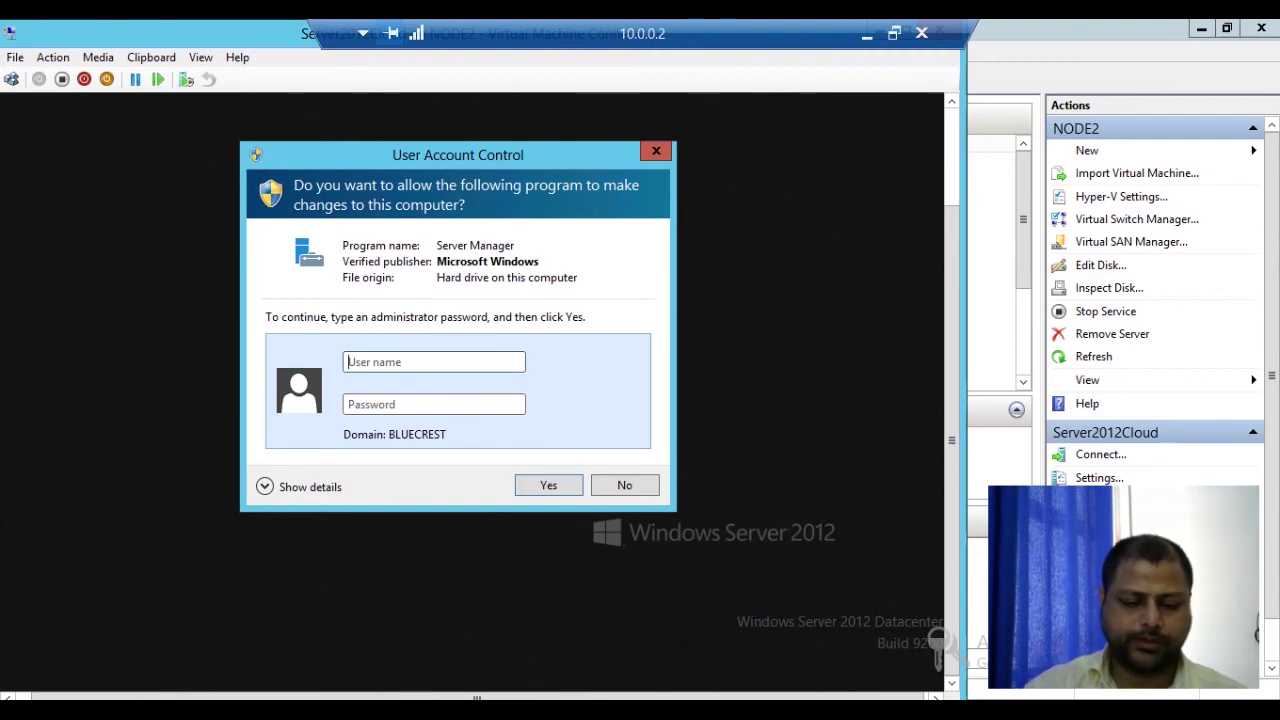
# Step: Approve Server Manager's UAC prompt with a3's credentials, then launch Active Directory Users and Computers
pyautogui.write('a3')
pyautogui.press('Tab')
pyautogui.write('********')
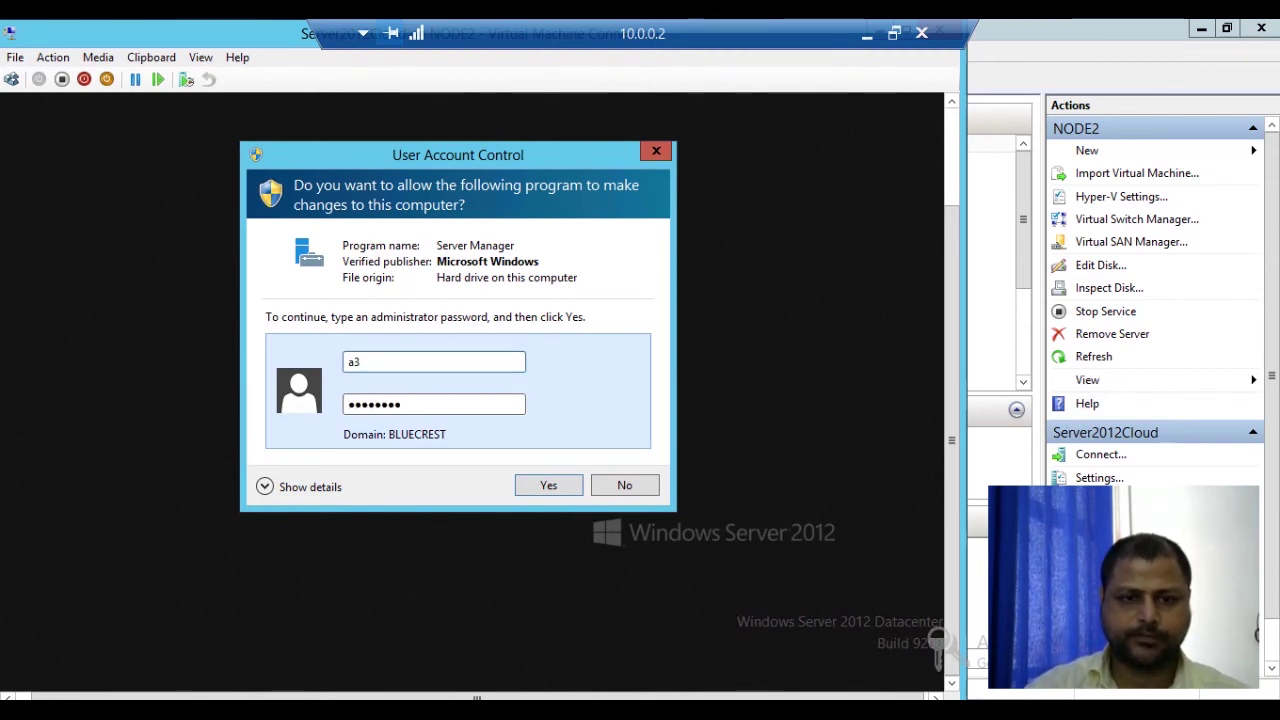
pyautogui.press('Return')
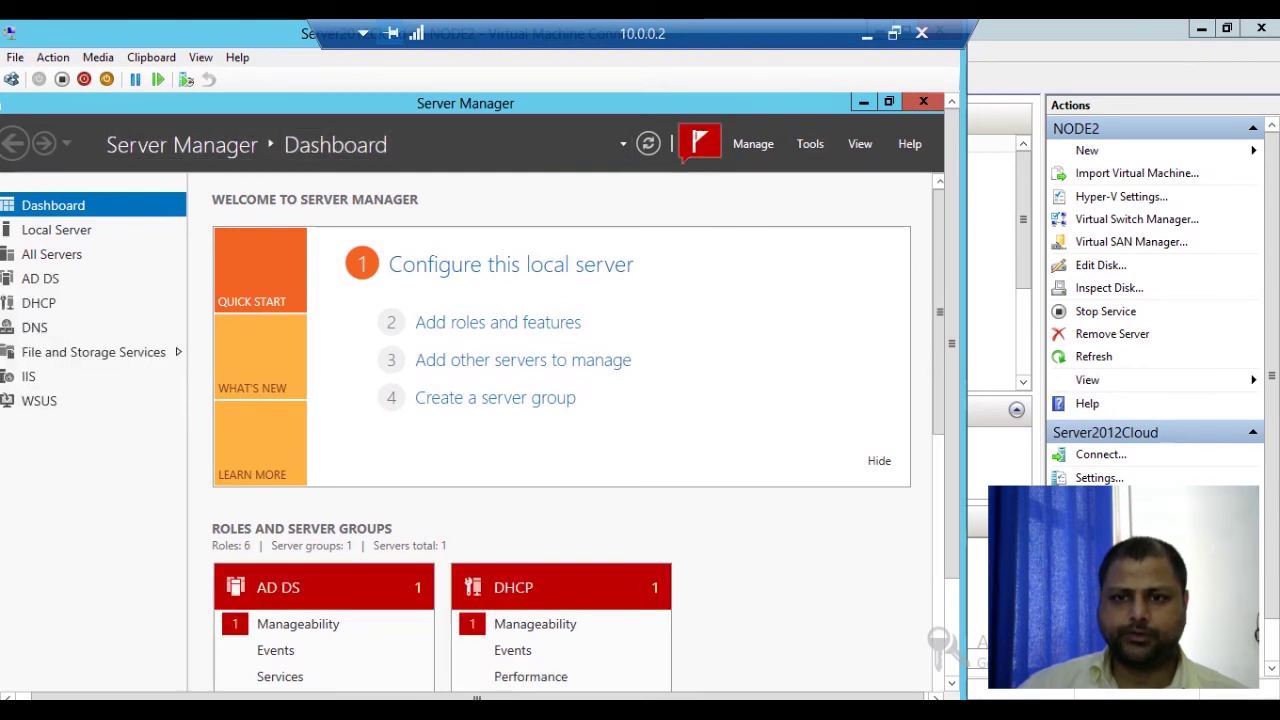
pyautogui.click(810, 143)
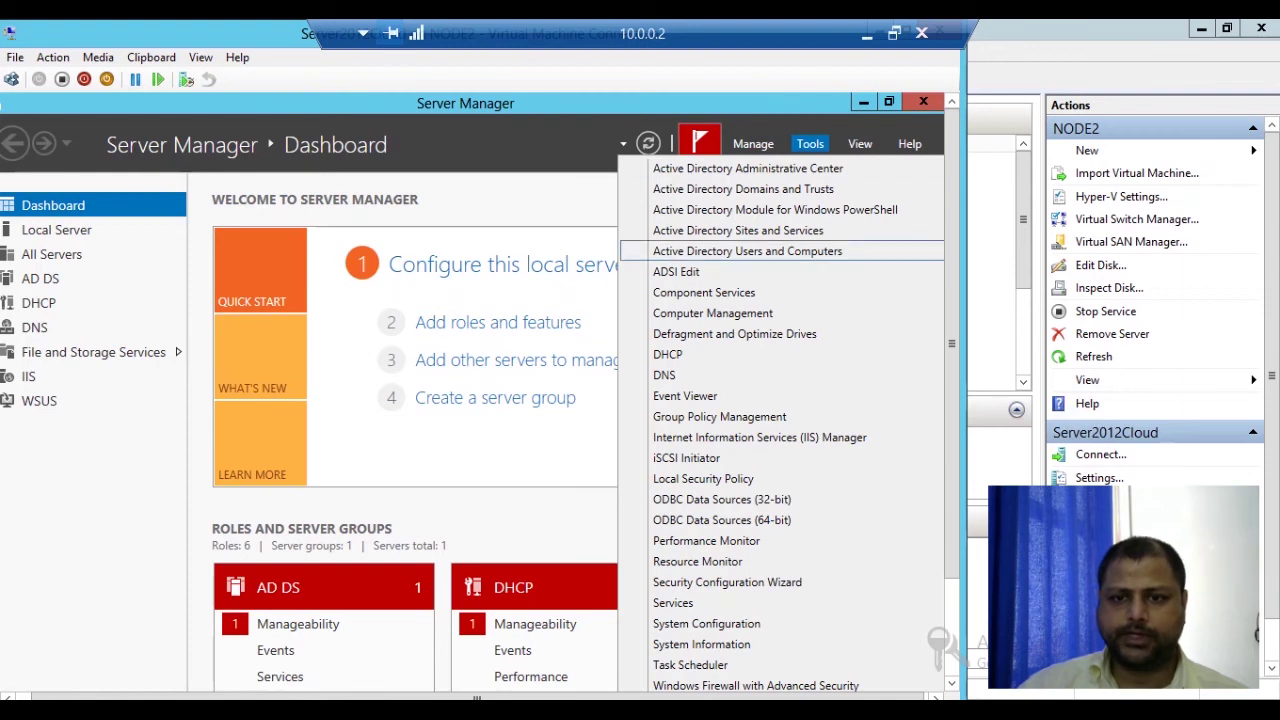
pyautogui.click(747, 251)
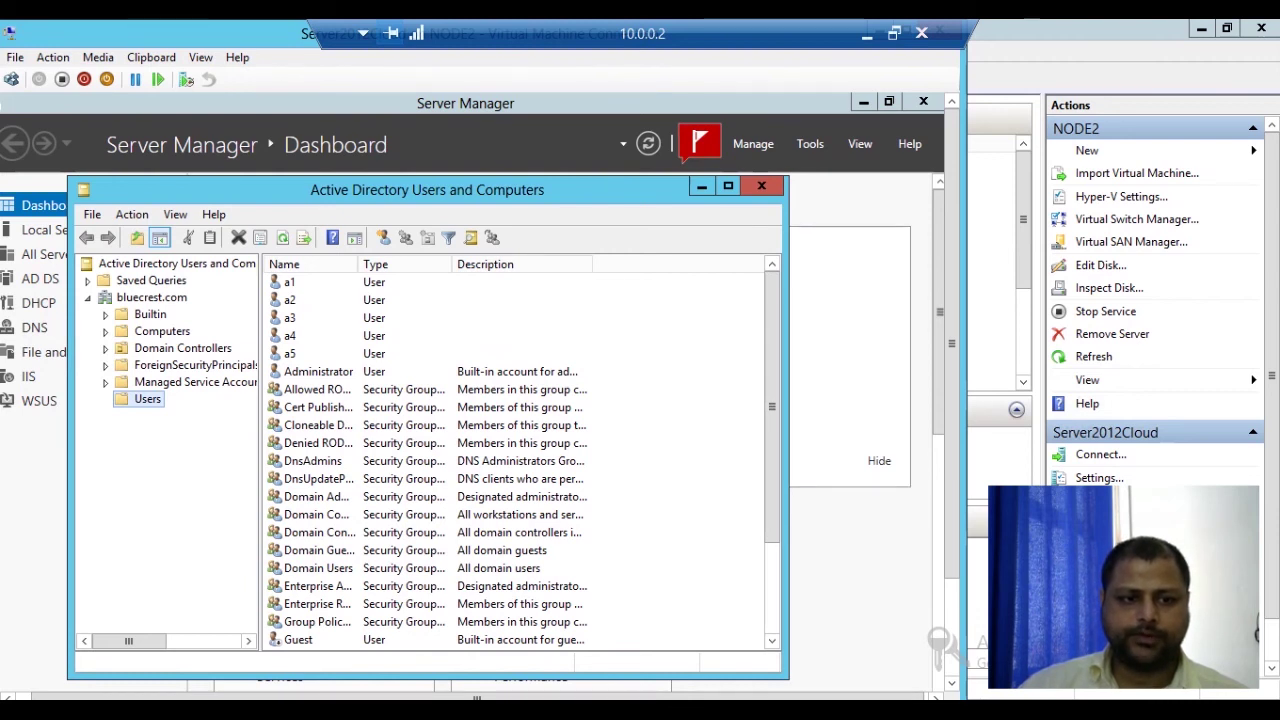
# Step: Start a new user in Users with name a6 and logon name a6
pyautogui.rightClick(152, 399)
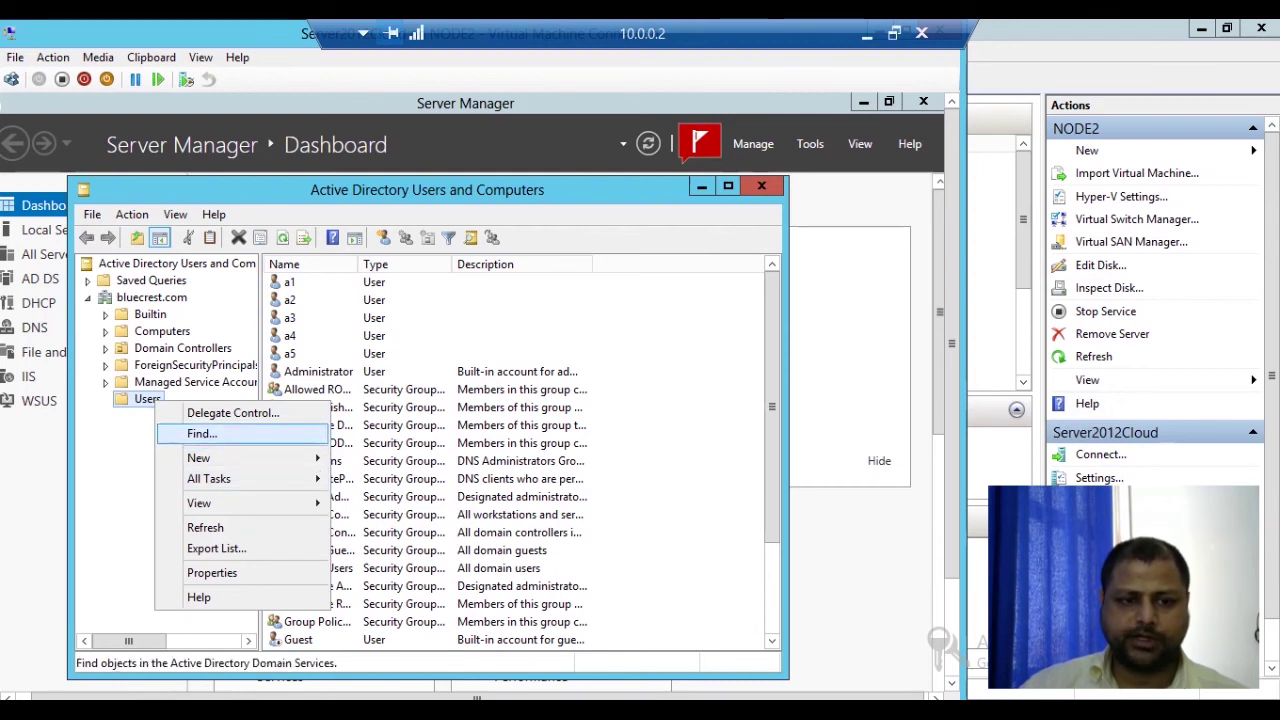
pyautogui.moveTo(199, 457)
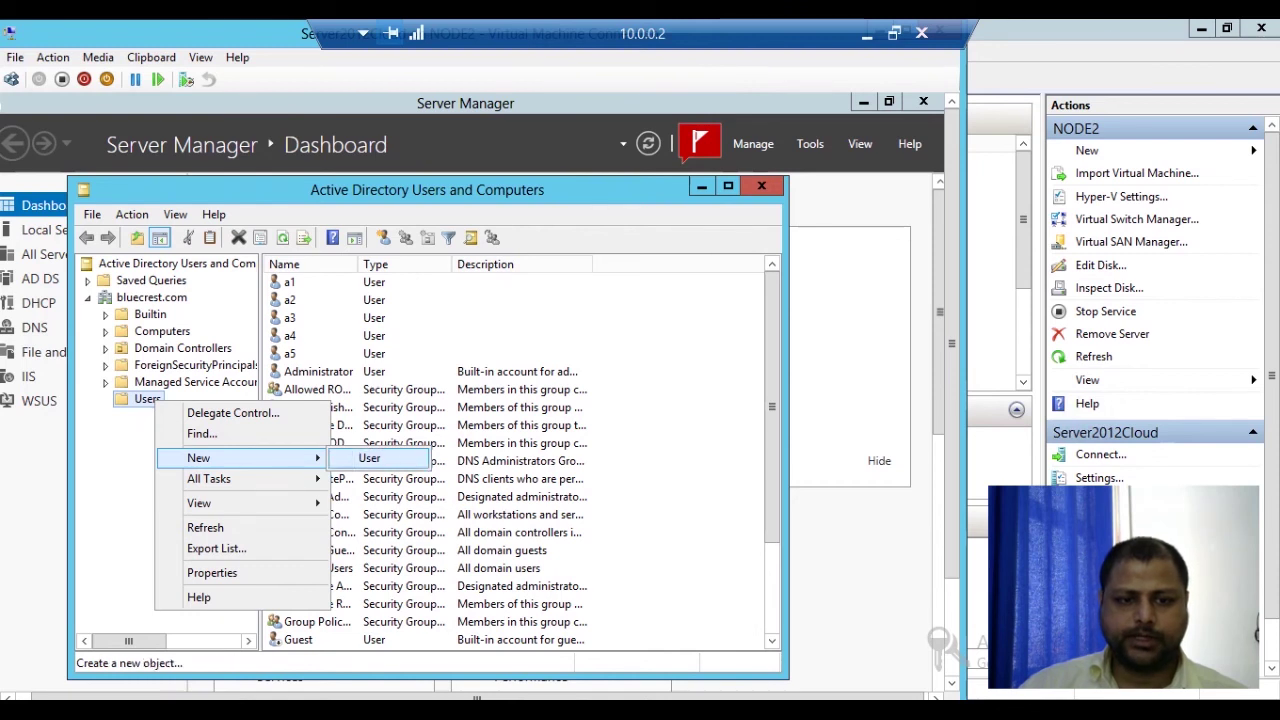
pyautogui.click(369, 458)
pyautogui.moveTo(337, 214); pyautogui.dragTo(527, 254)
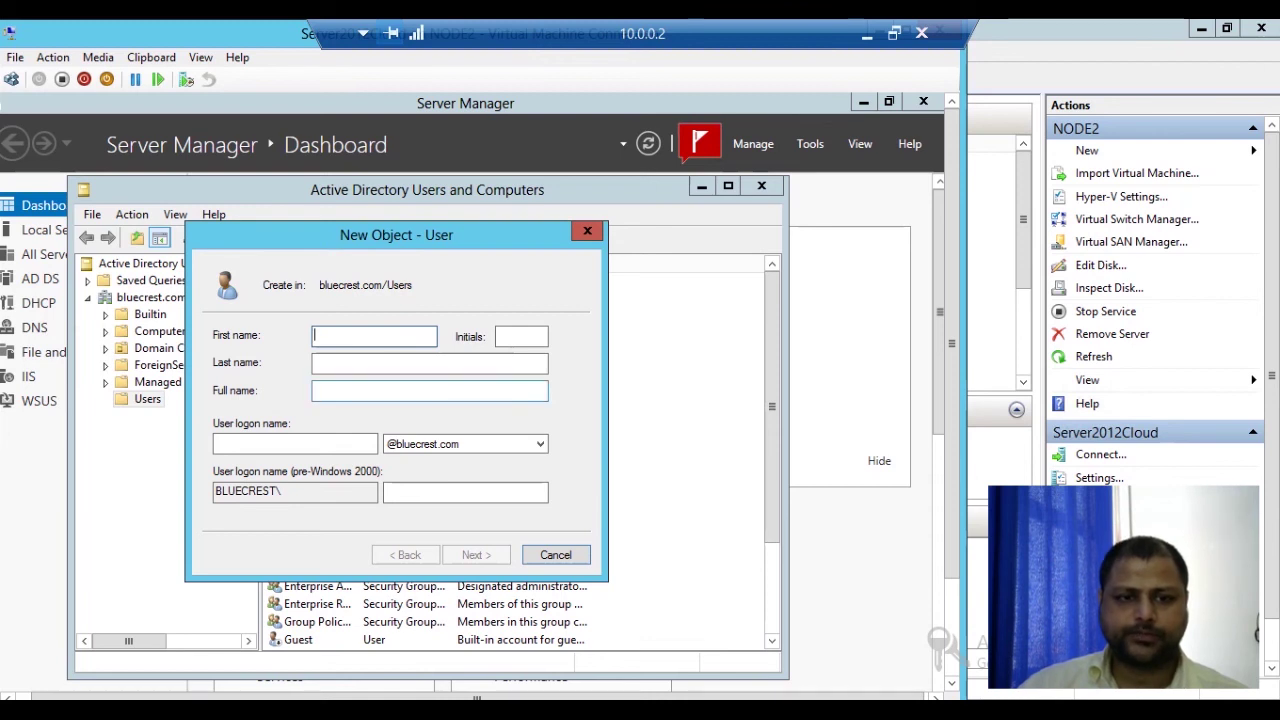
pyautogui.write('a6')
pyautogui.press('Tab')
pyautogui.press('Tab')
pyautogui.press('Tab')
pyautogui.press('Tab')
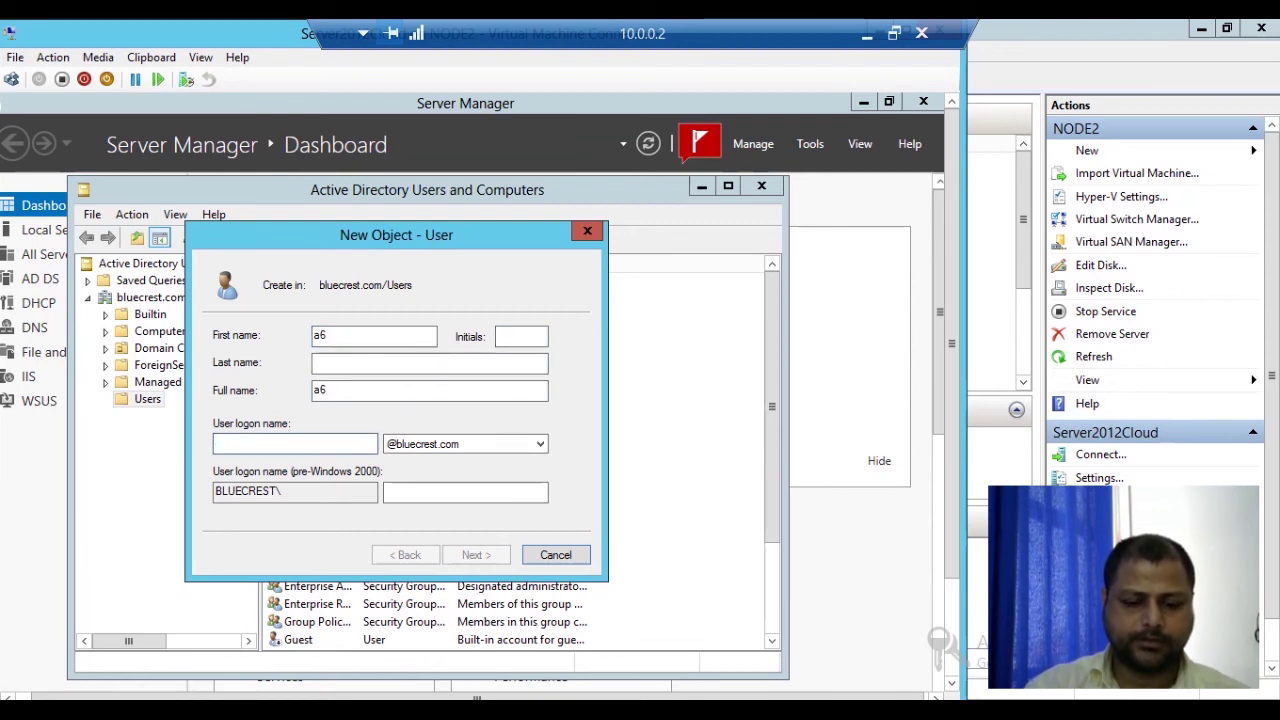
pyautogui.write('a6')
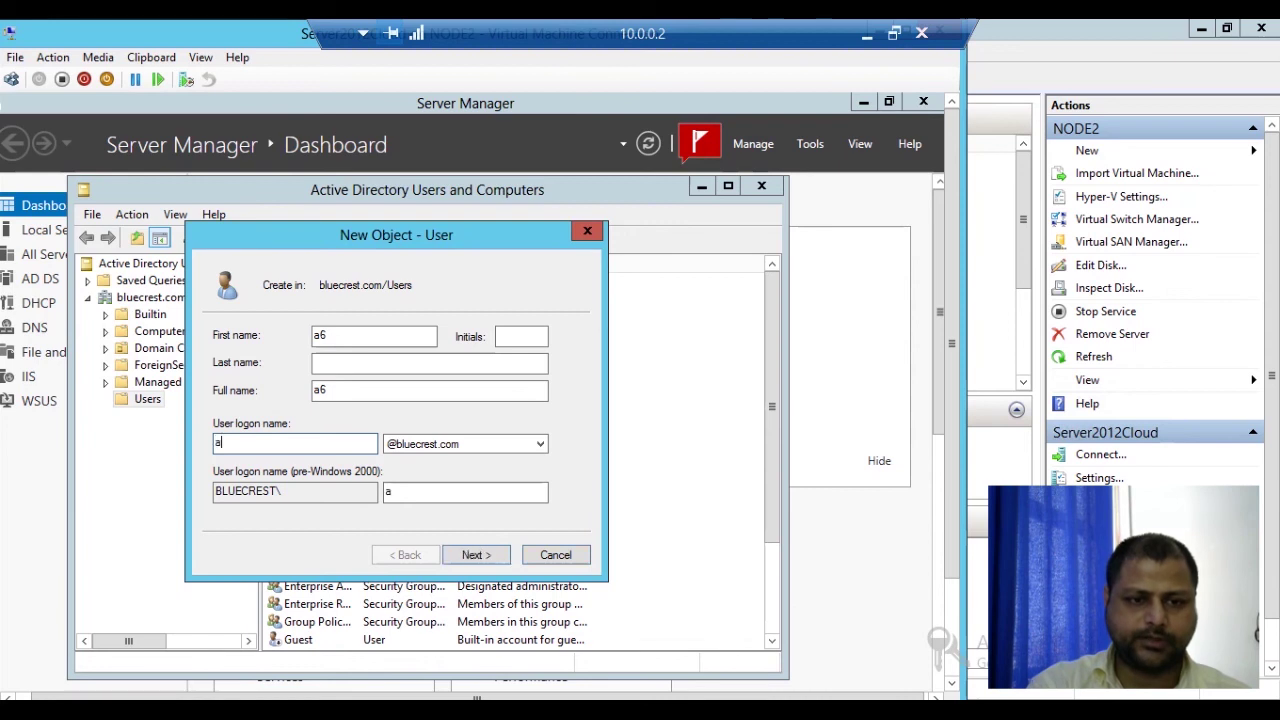
pyautogui.press('Tab')
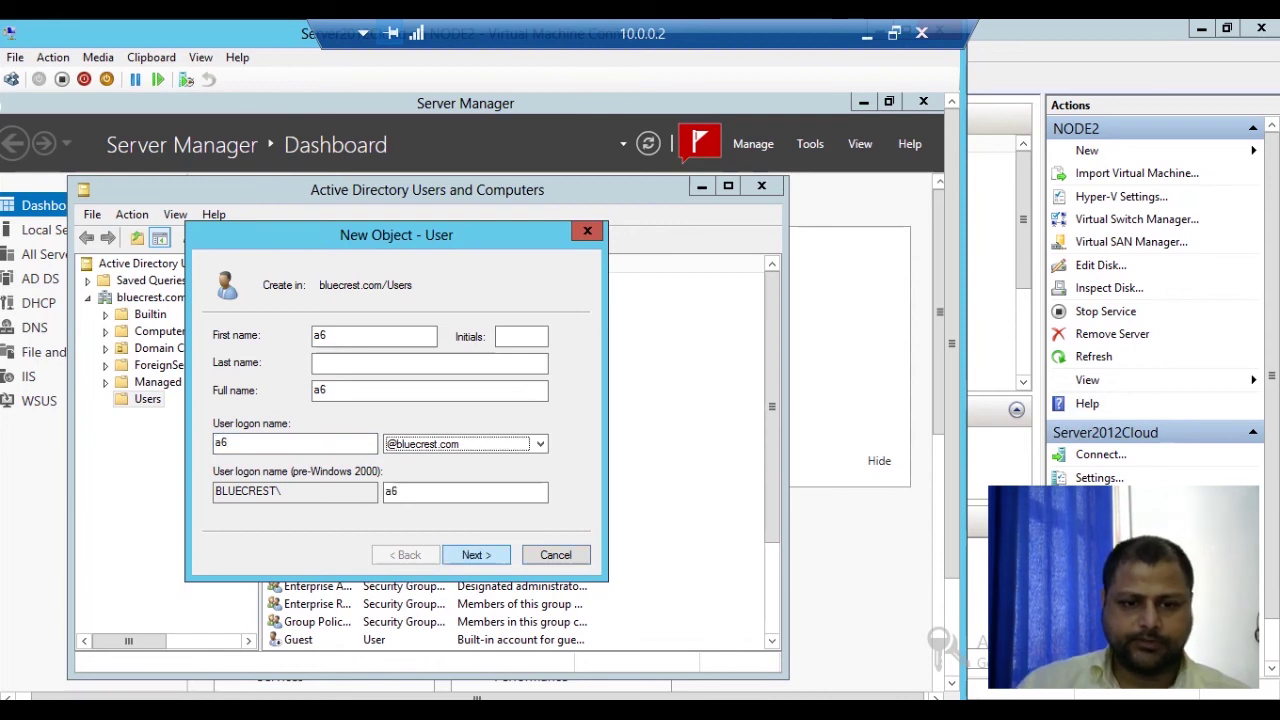
pyautogui.press('Return')
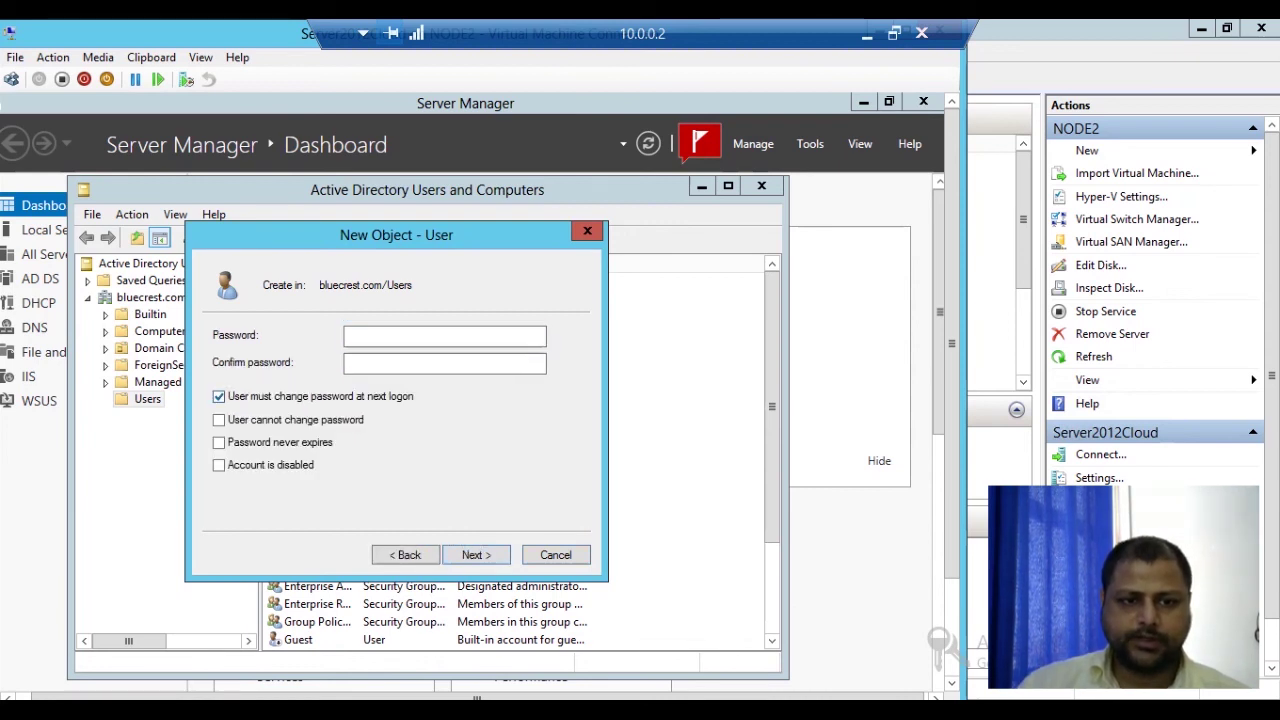
# Step: Tick 'User cannot change password' and 'Password never expires', set the password, and create a6
pyautogui.click(218, 419)
pyautogui.click(218, 442)
pyautogui.click(444, 336)
pyautogui.write('••••••••')
pyautogui.press('Tab')
pyautogui.write('••••••••')
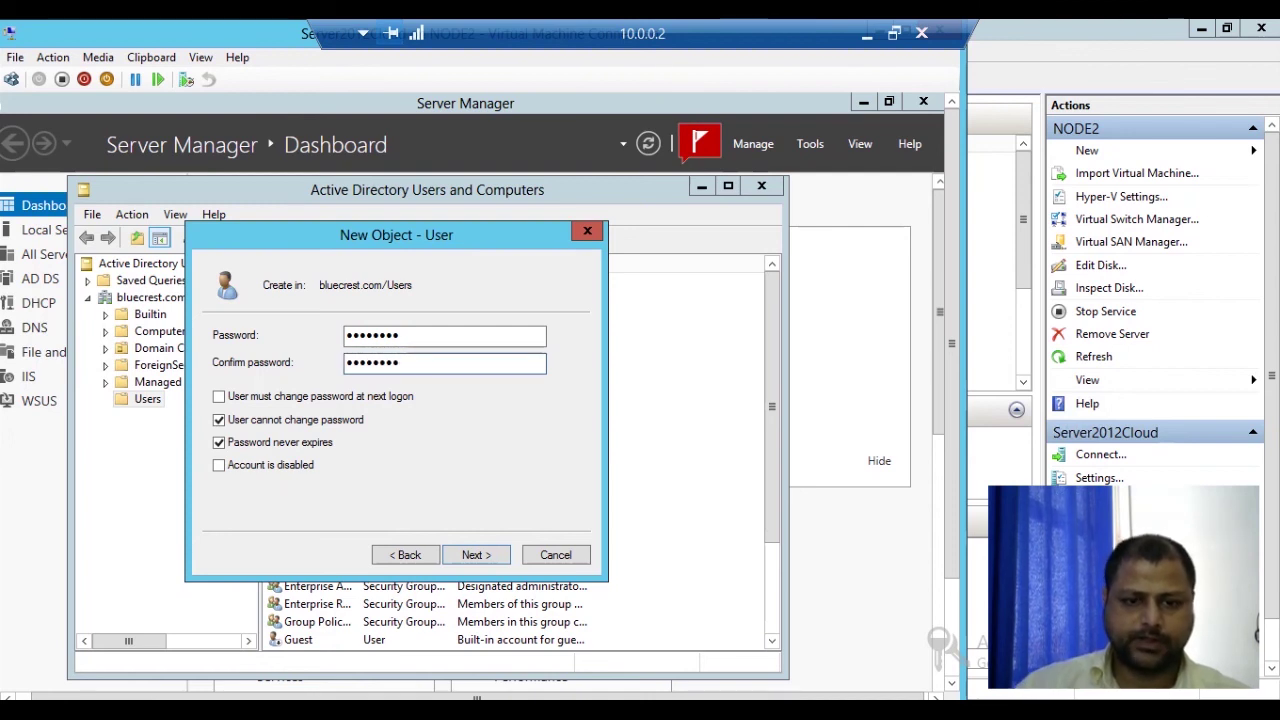
pyautogui.click(476, 554)
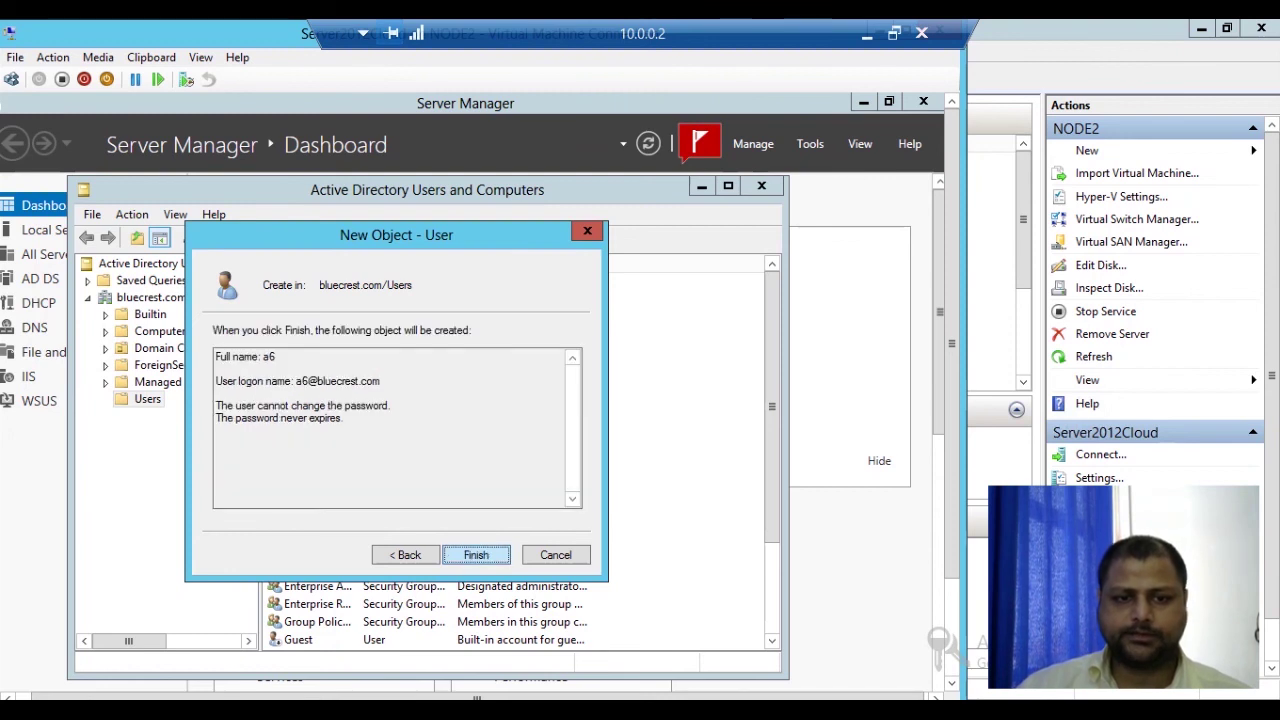
pyautogui.click(476, 554)
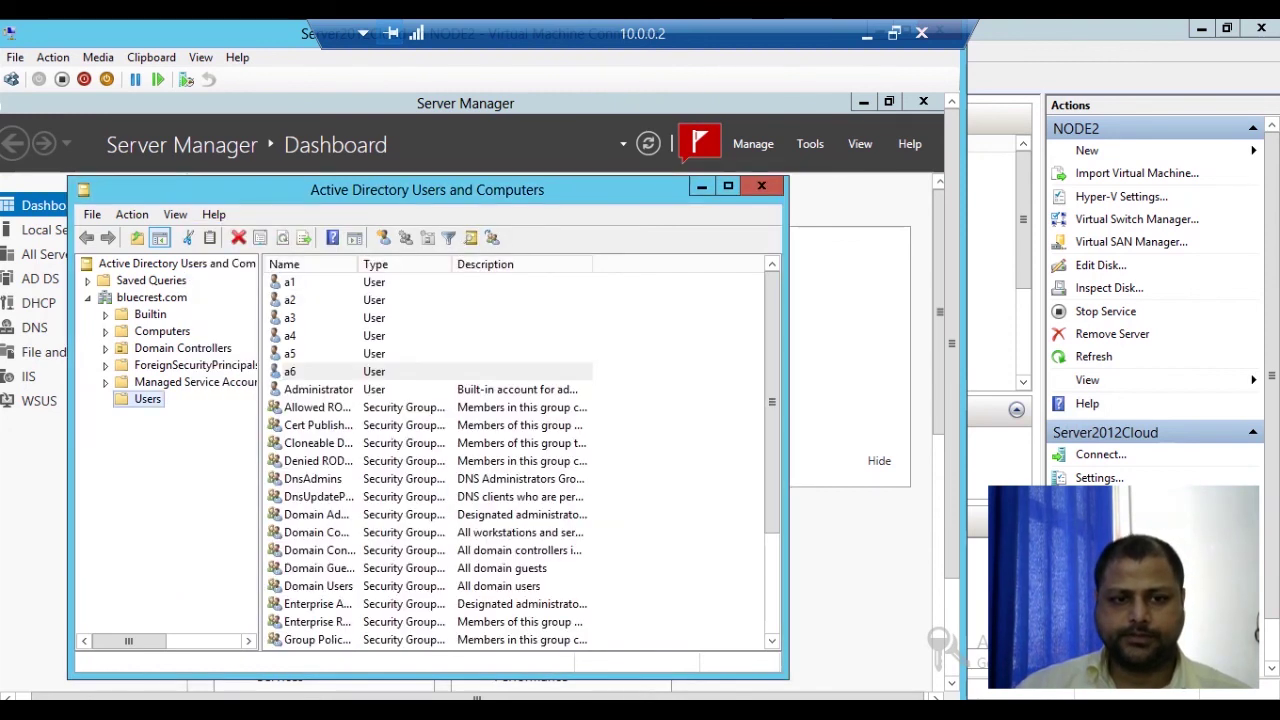